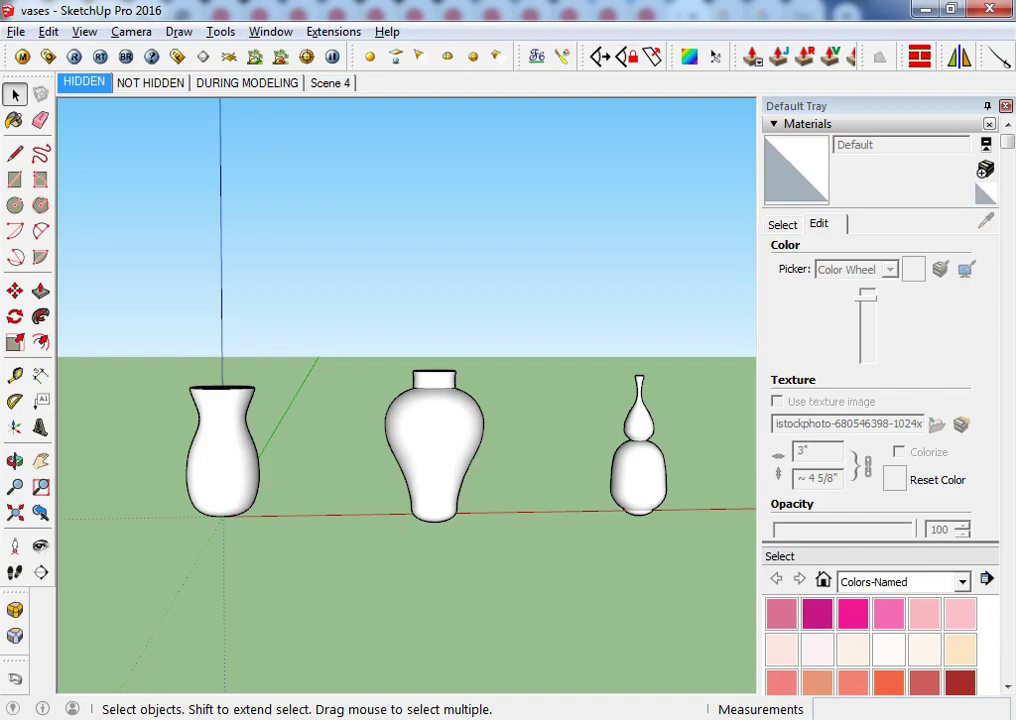
- Preview the vase texture images (seashell, trees, flower, frosted glass, blue glass) in the folder
left_click(290, 600)
left_click(340, 140)
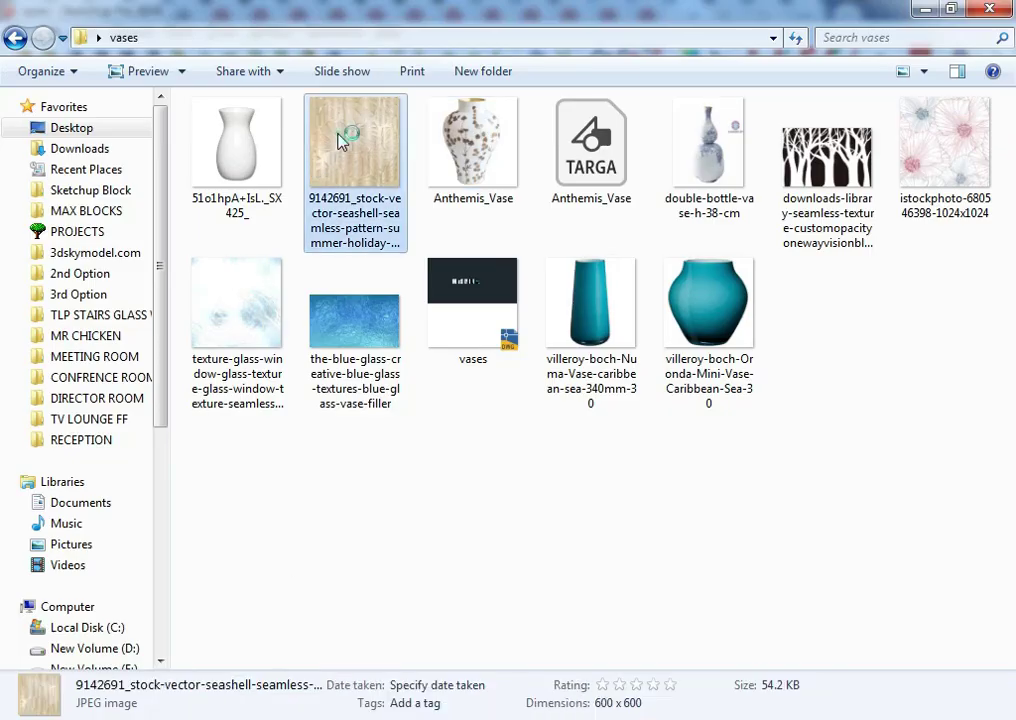
double_click(340, 140)
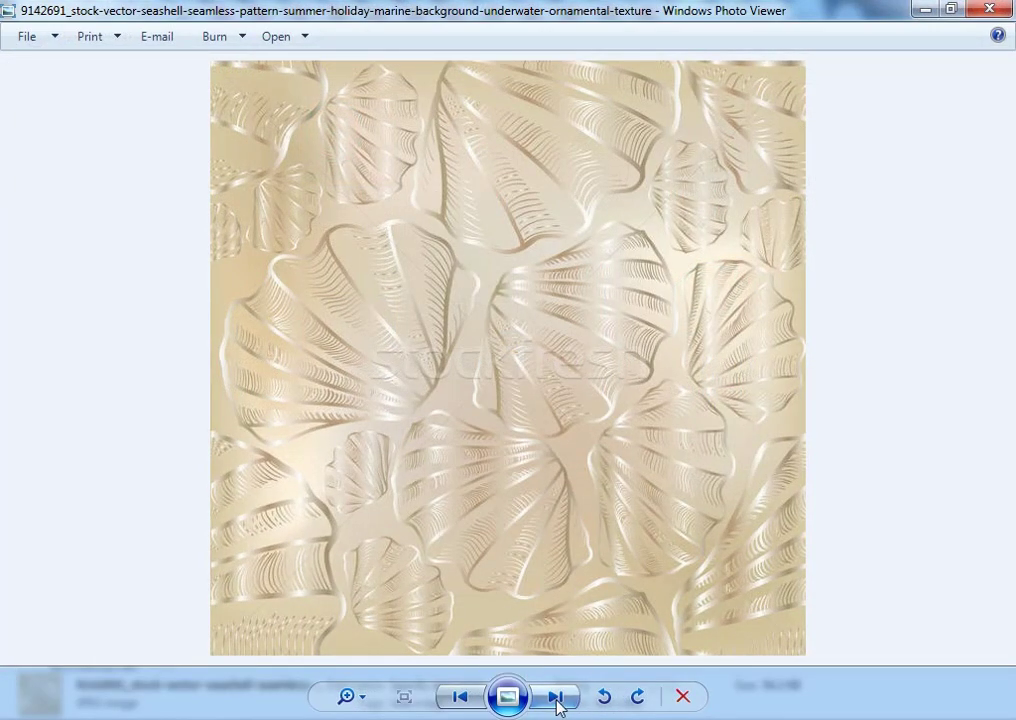
left_click(557, 702)
left_click(557, 702)
left_click(557, 702)
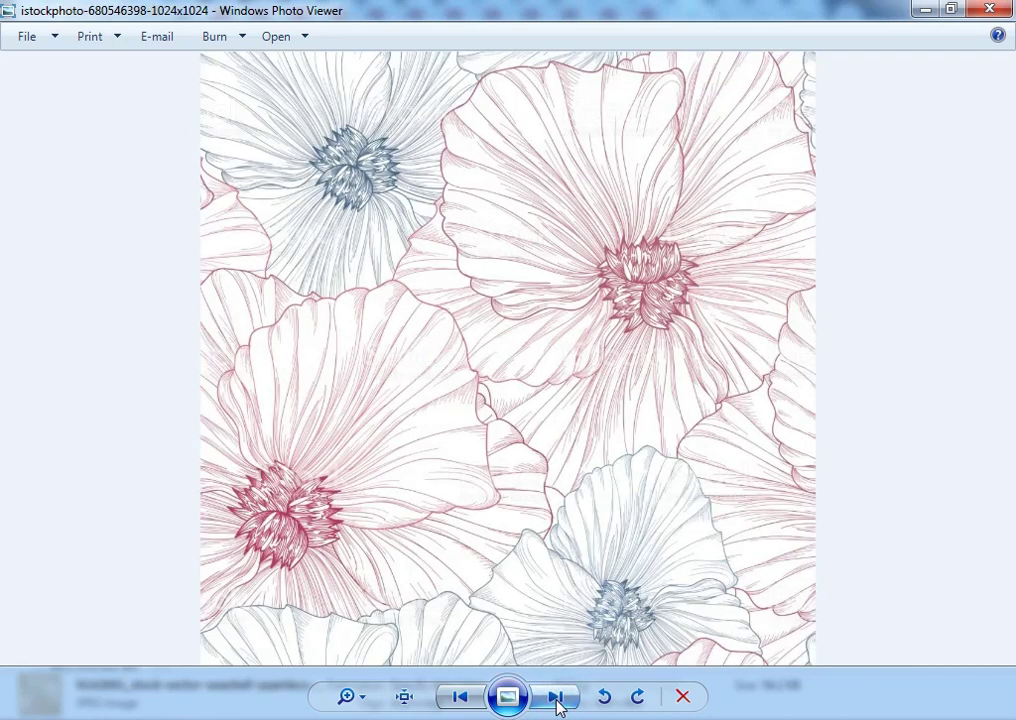
left_click(449, 700)
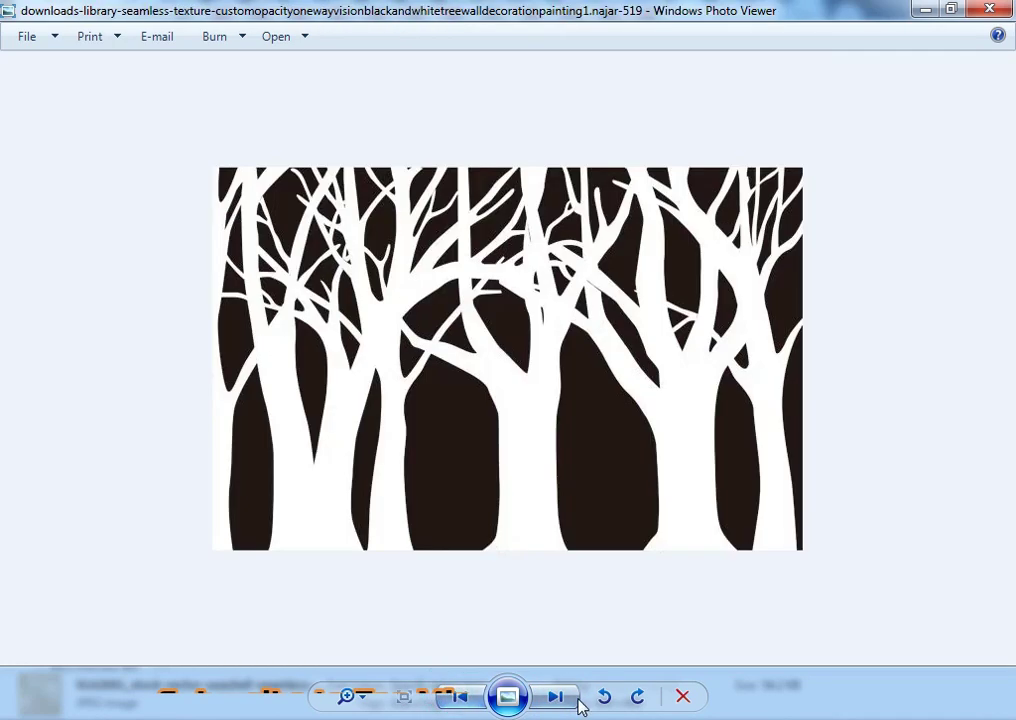
left_click(557, 700)
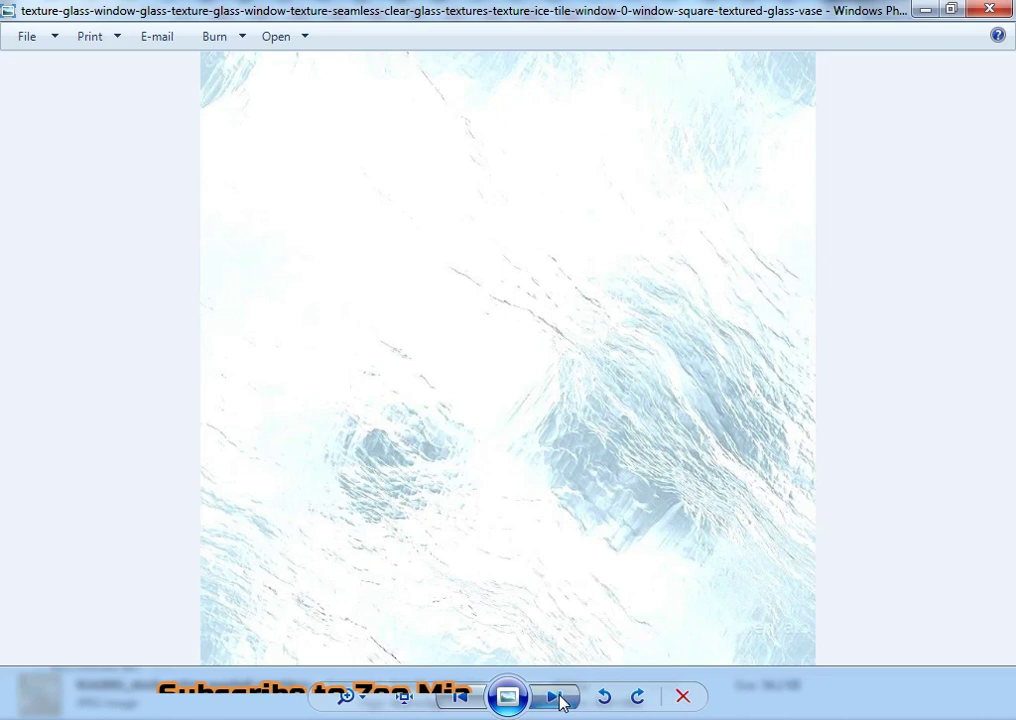
left_click(557, 700)
left_click(557, 698)
left_click(557, 698)
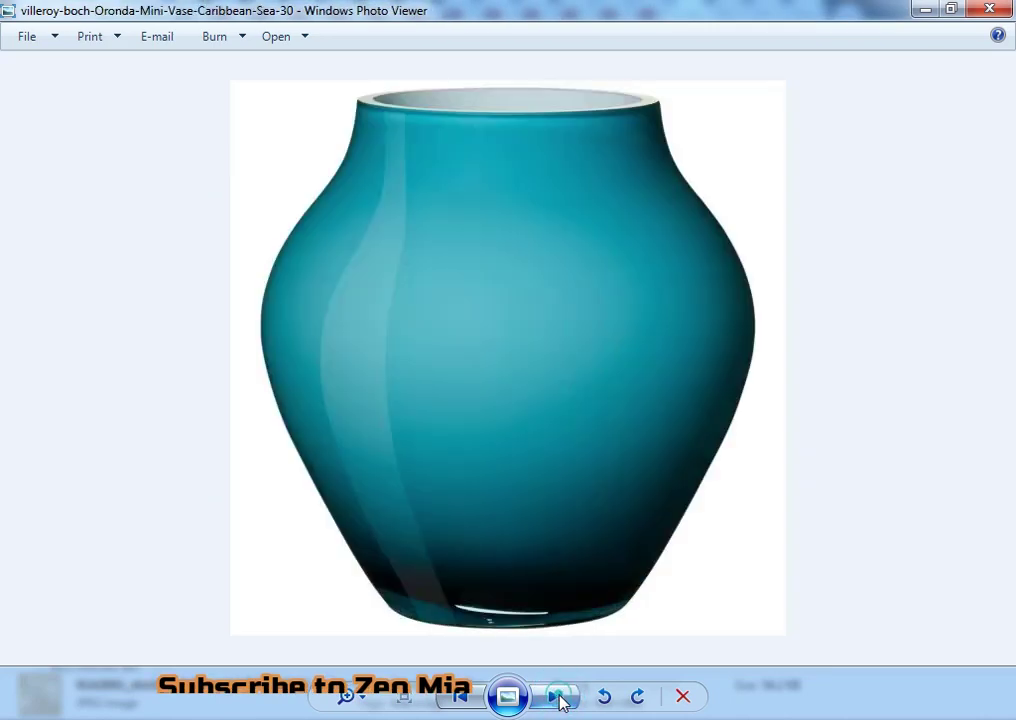
left_click(557, 698)
left_click(557, 698)
left_click(990, 9)
left_click(447, 545)
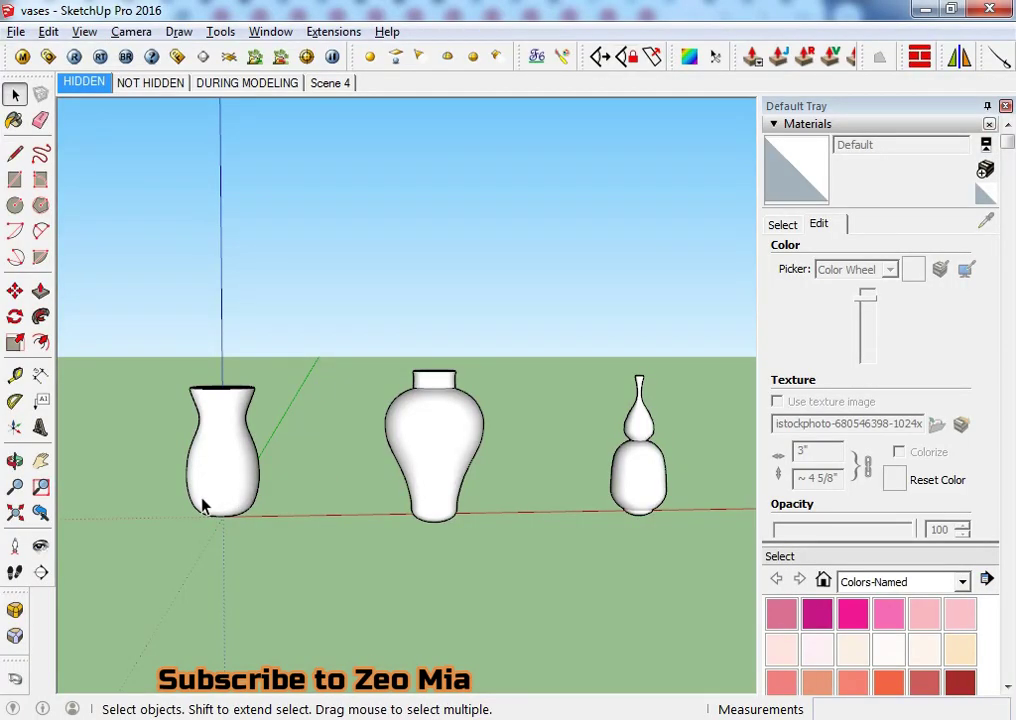
- Float the SketchUV Mapping Tools toolbar over the model
scroll(210, 468, "up", 2)
scroll(210, 465, "up", 2)
scroll(210, 460, "up", 2)
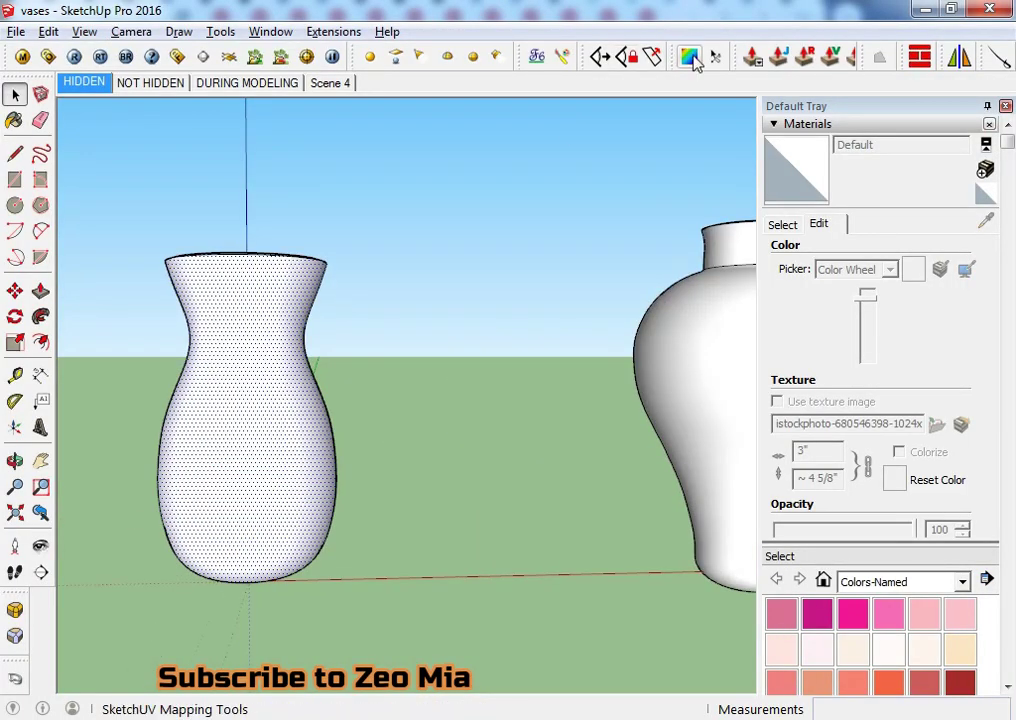
left_click(128, 31)
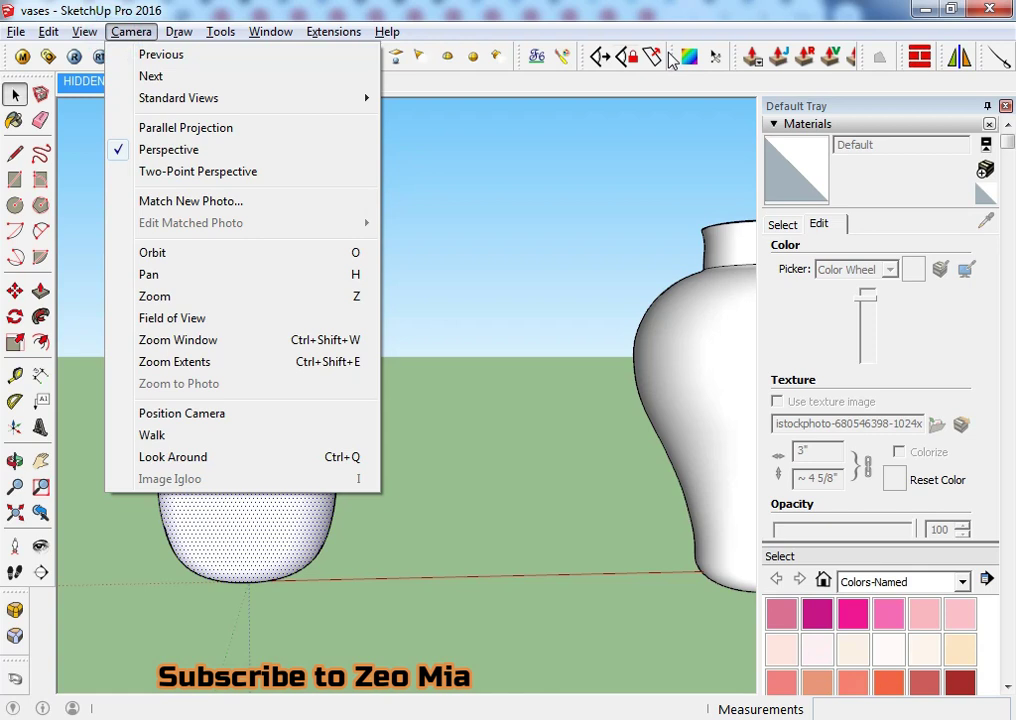
left_click(672, 58)
mouse_move(672, 62)
left_mouse_down()
mouse_move(528, 186)
mouse_move(449, 225)
mouse_move(472, 209)
left_mouse_up()
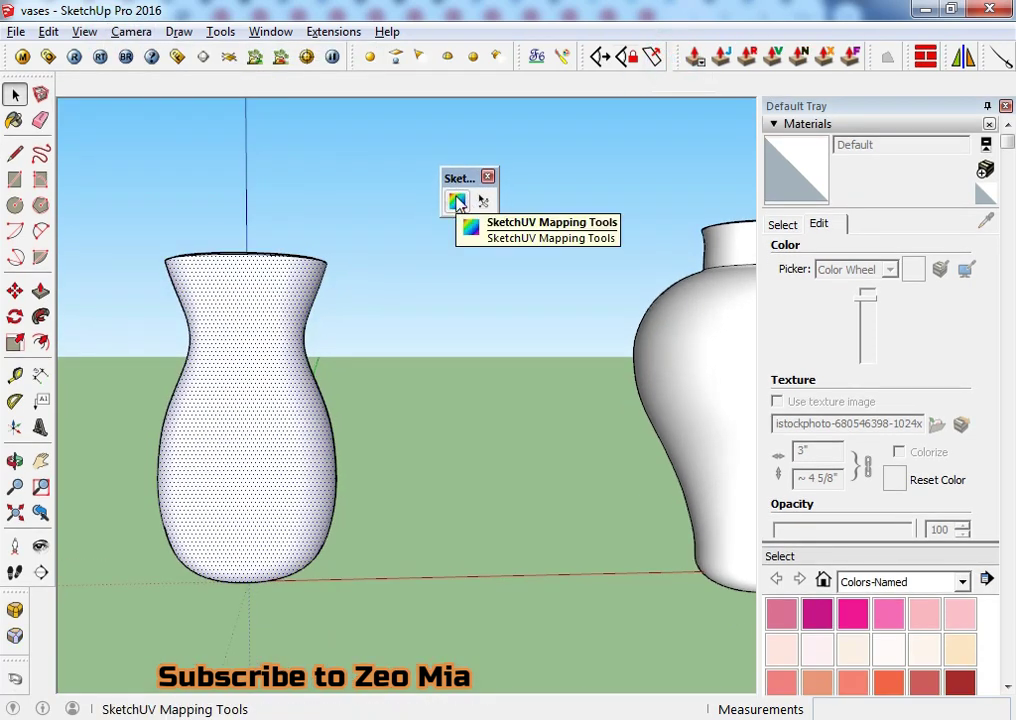
- Set the camera to the standard Front view of the vases
left_click(135, 33)
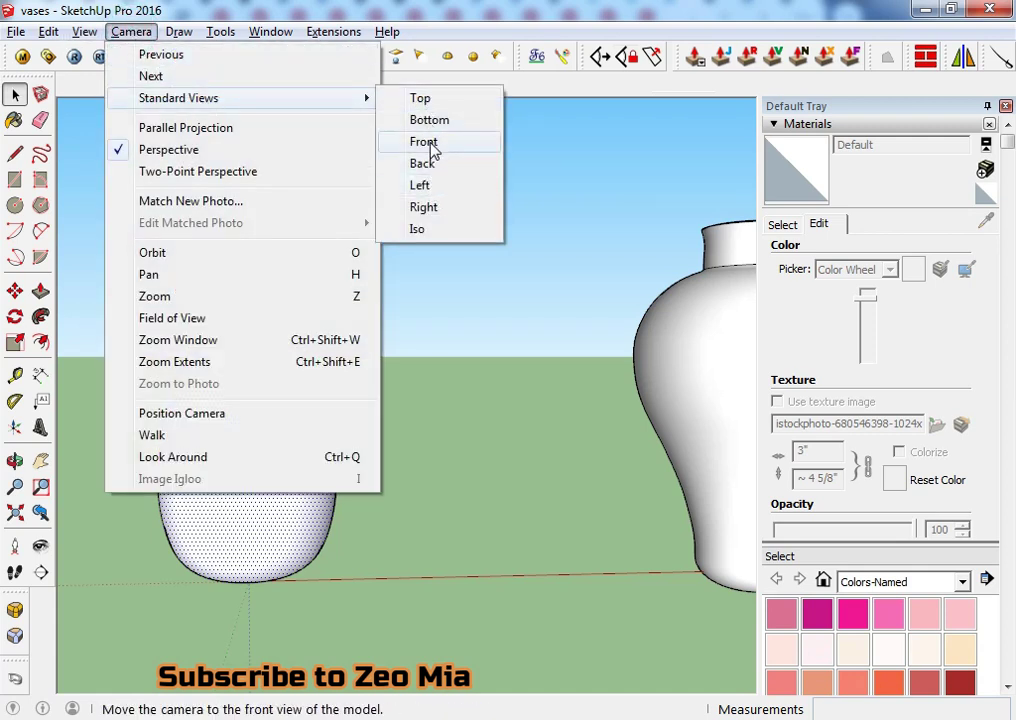
left_click(427, 143)
left_click(131, 32)
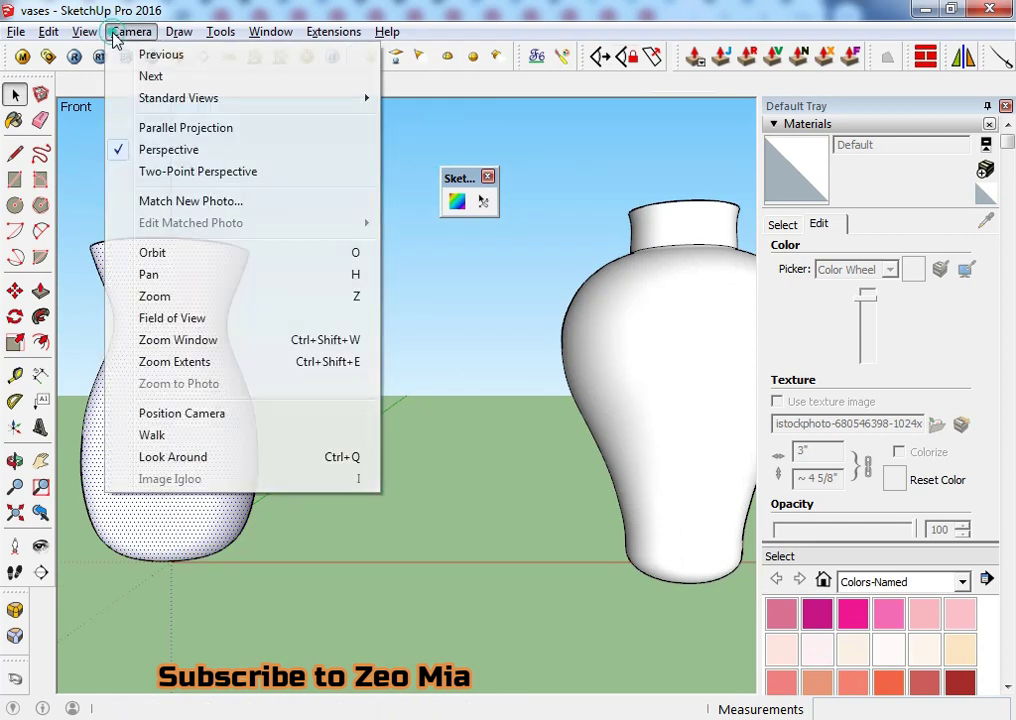
- Switch the camera to Parallel Projection and zoom in on the vases
left_click(145, 128)
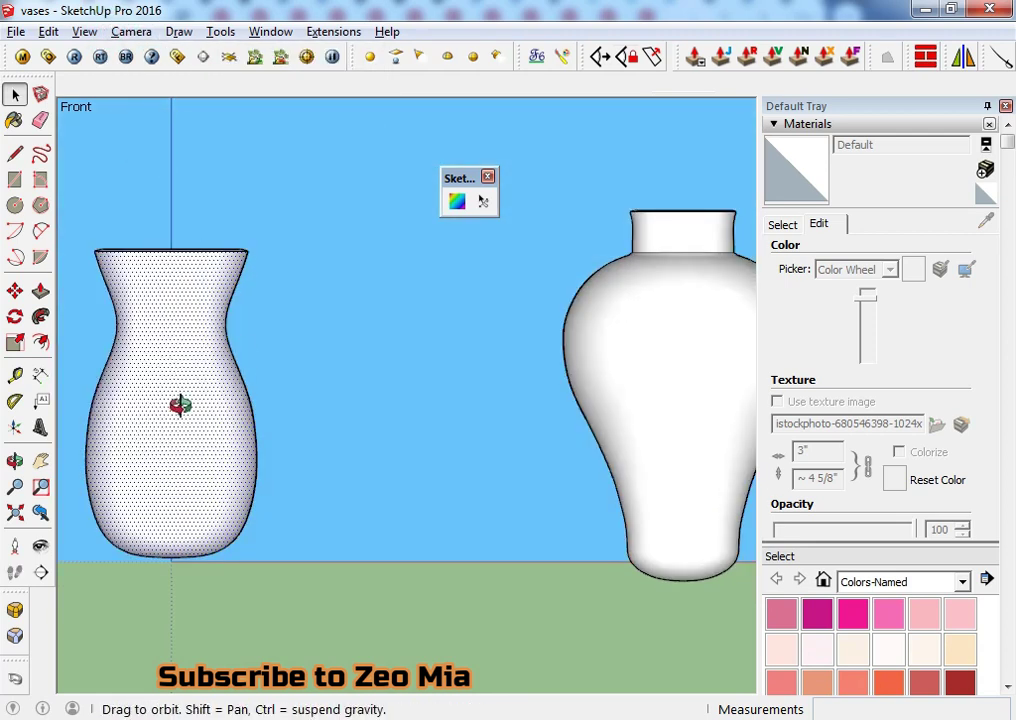
scroll(268, 413, "up", 1)
scroll(270, 415, "down", 2)
scroll(283, 418, "down", 2)
scroll(280, 418, "down", 3)
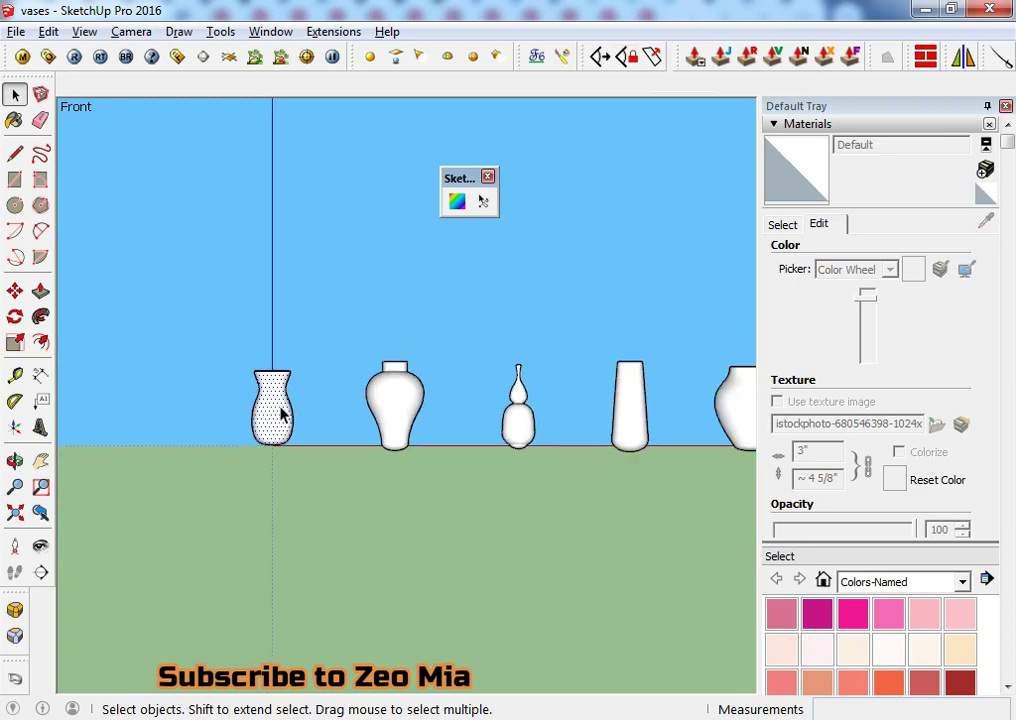
scroll(278, 410, "up", 1)
scroll(276, 405, "up", 2)
scroll(275, 405, "up", 2)
scroll(275, 405, "up", 1)
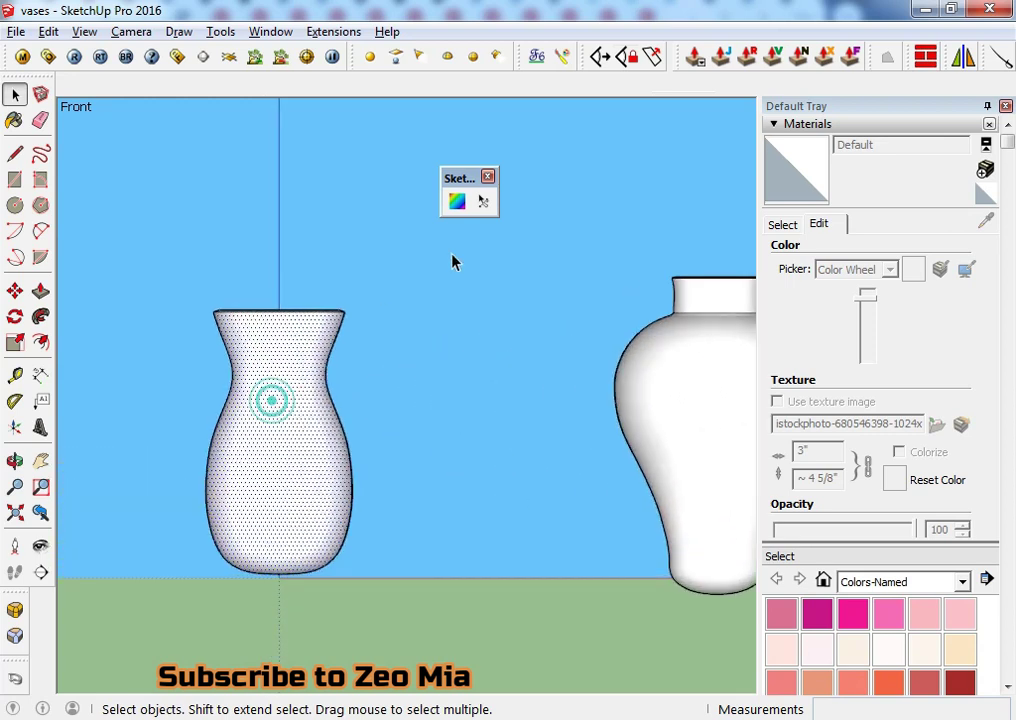
- Apply a SketchUV Cylindrical Map (View) to the left vase, showing the test grid
left_click(456, 201)
right_click(250, 433)
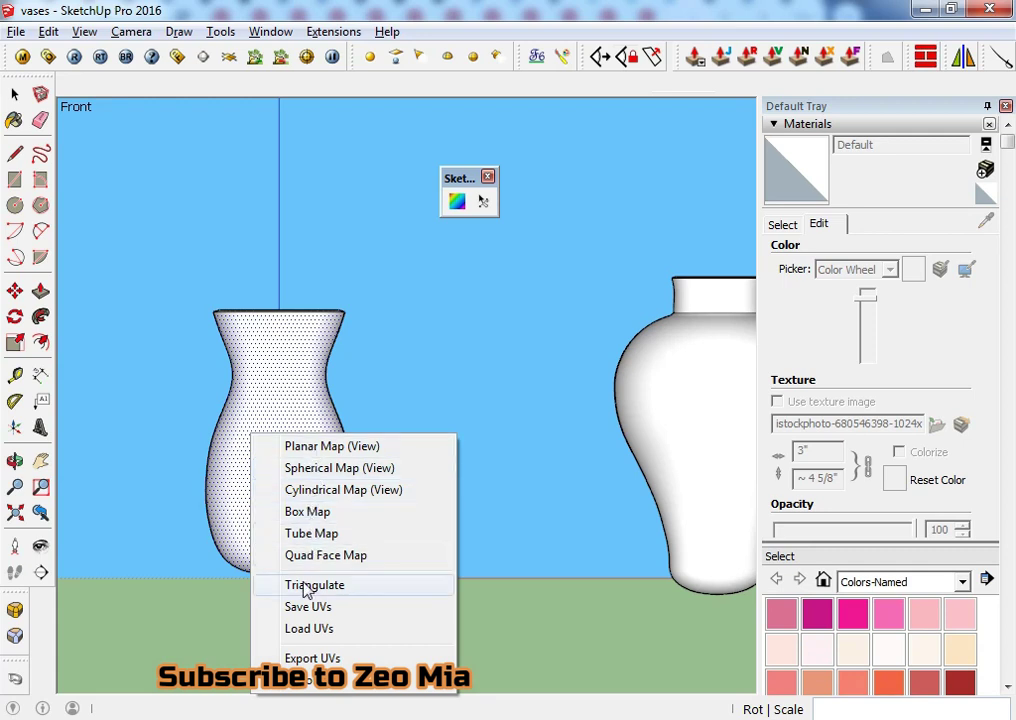
left_click(338, 490)
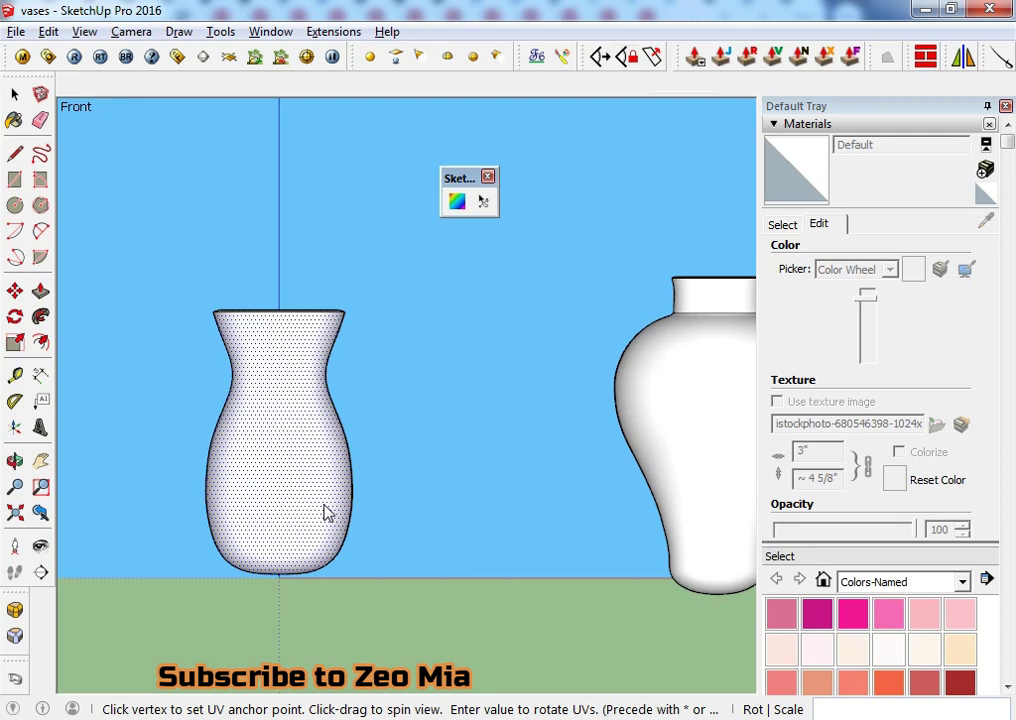
scroll(258, 478, "up", 1)
scroll(268, 520, "up", 1)
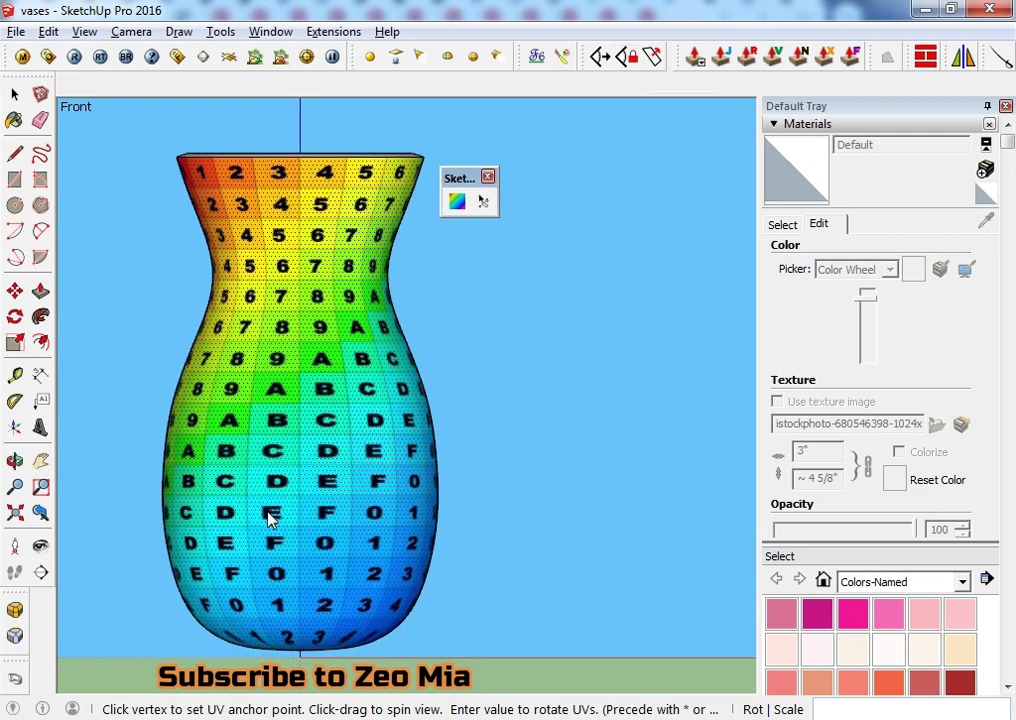
scroll(268, 517, "down", 1)
scroll(268, 517, "up", 1)
scroll(268, 517, "down", 1)
scroll(268, 517, "down", 1)
mouse_move(368, 521)
middle_mouse_down()
mouse_move(186, 513)
mouse_move(490, 483)
middle_mouse_up()
key("Escape")
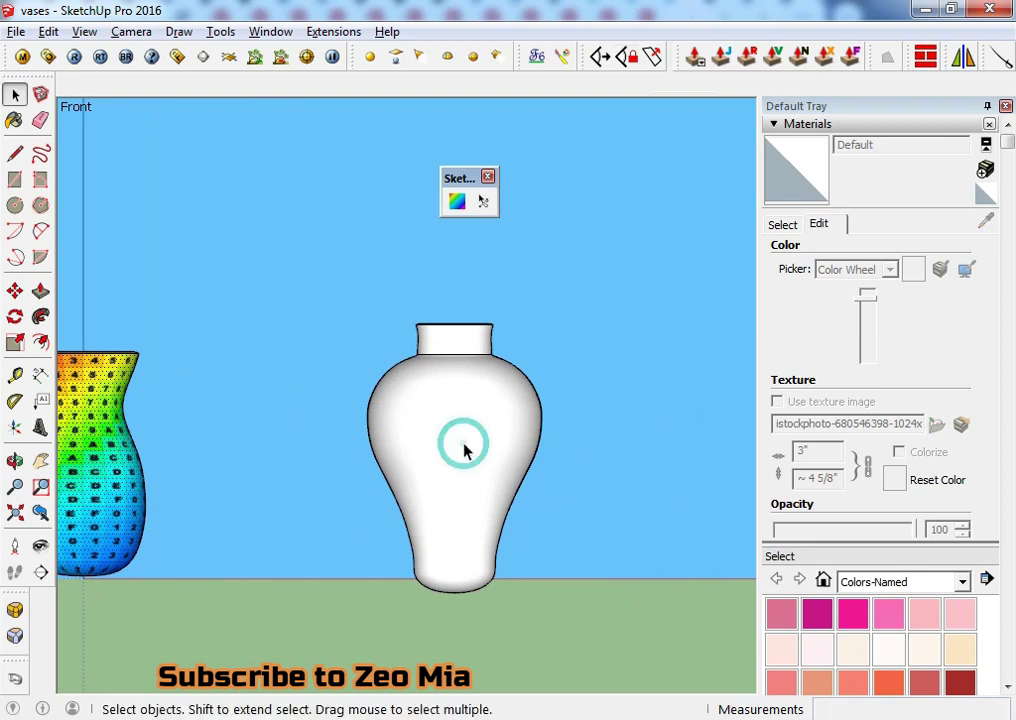
- Give the middle white vase a SketchUV Cylindrical Map (View)
left_click(463, 450)
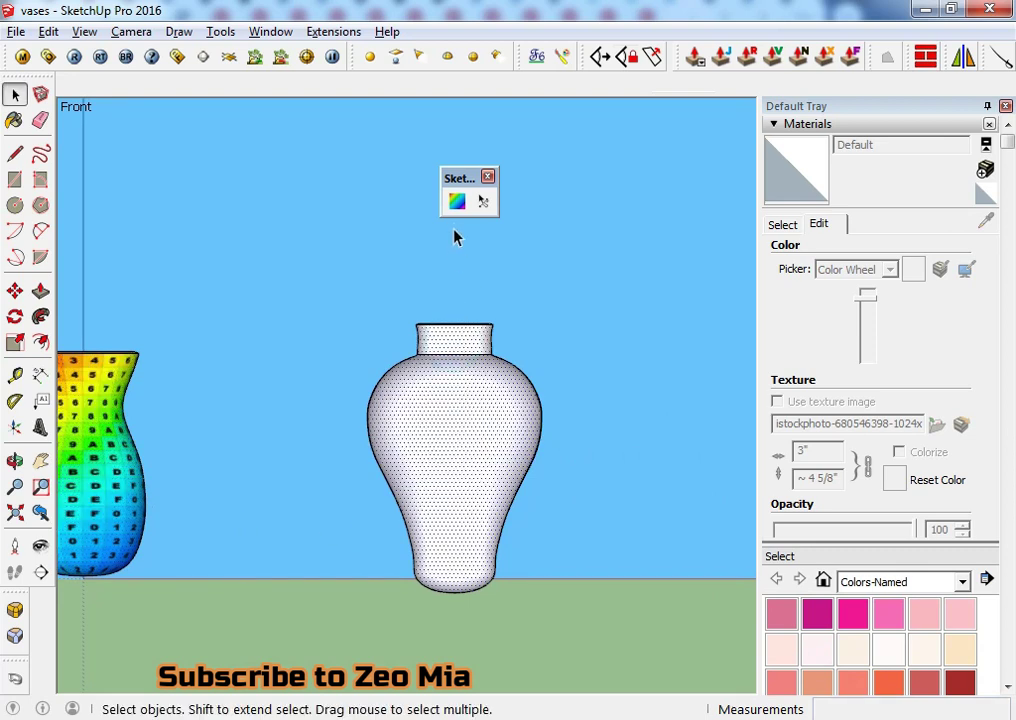
left_click(483, 201)
right_click(430, 388)
left_click(473, 452)
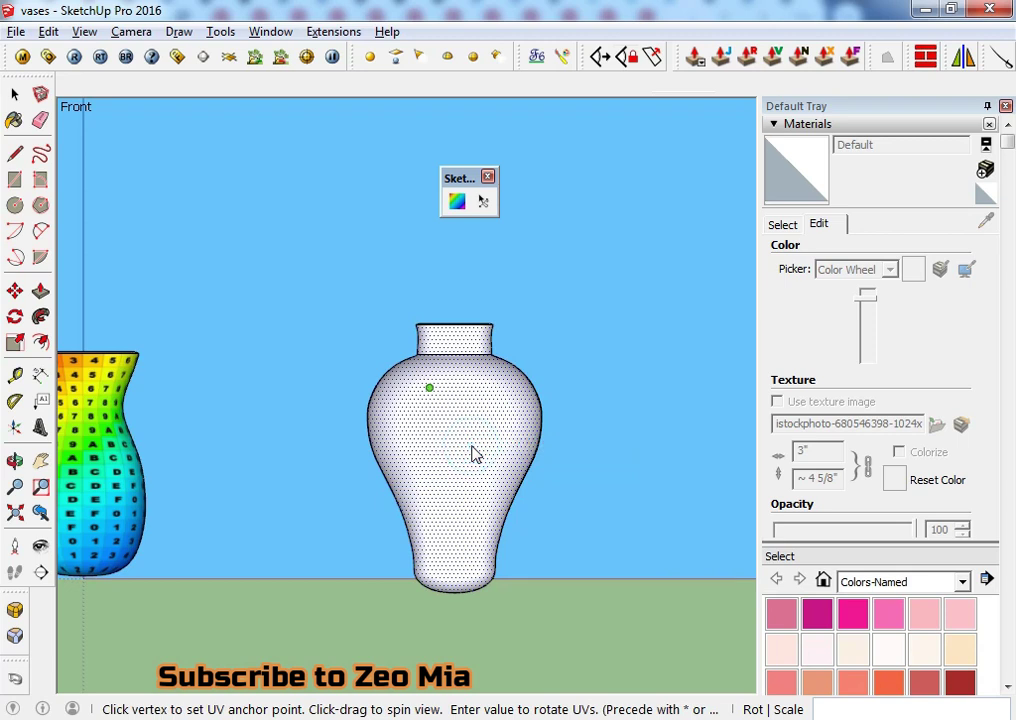
scroll(473, 452, "down", 3)
middle_click_drag(476, 451, 729, 408)
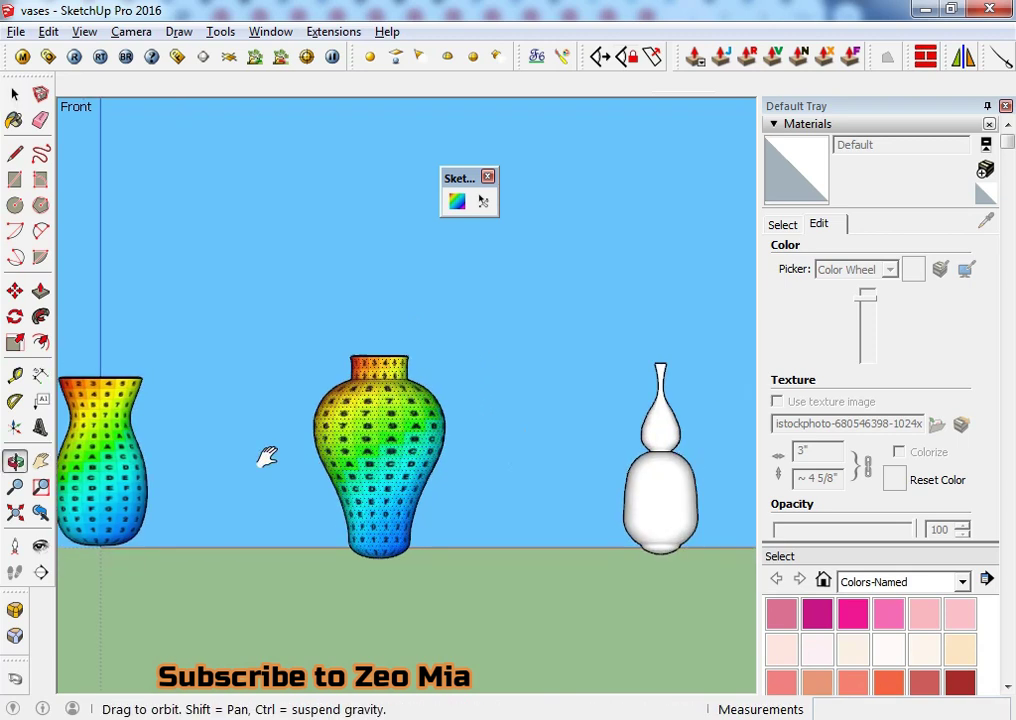
- Give the double-bottle vase a SketchUV Cylindrical Map (View)
left_click(476, 504)
scroll(476, 490, "up", 2)
scroll(470, 445, "up", 2)
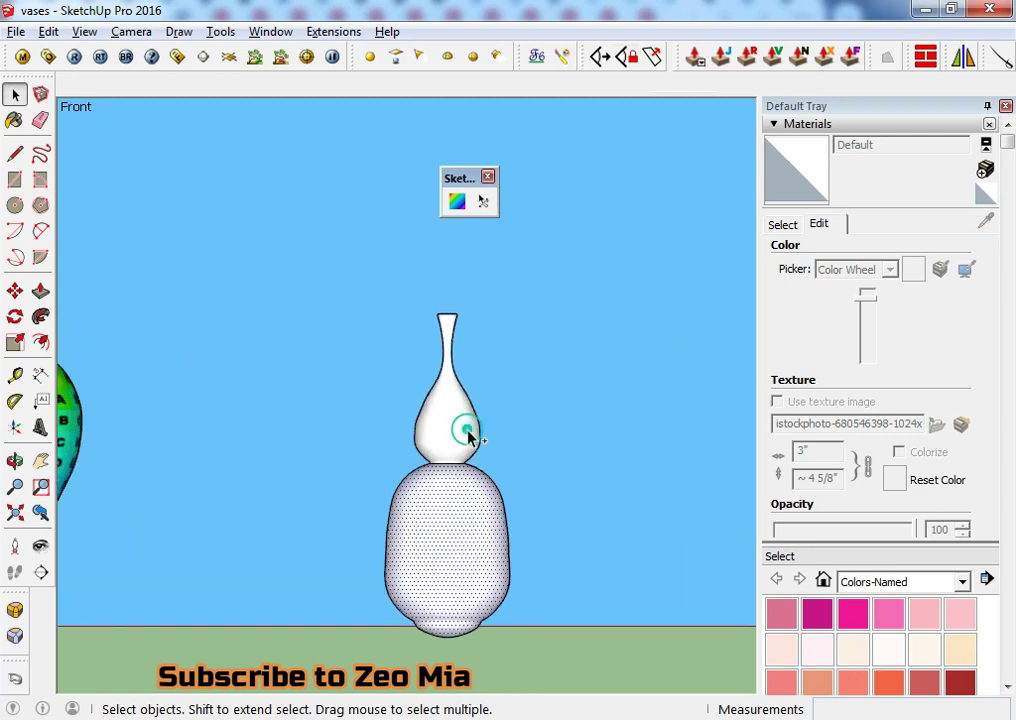
left_click(457, 202)
right_click(429, 548)
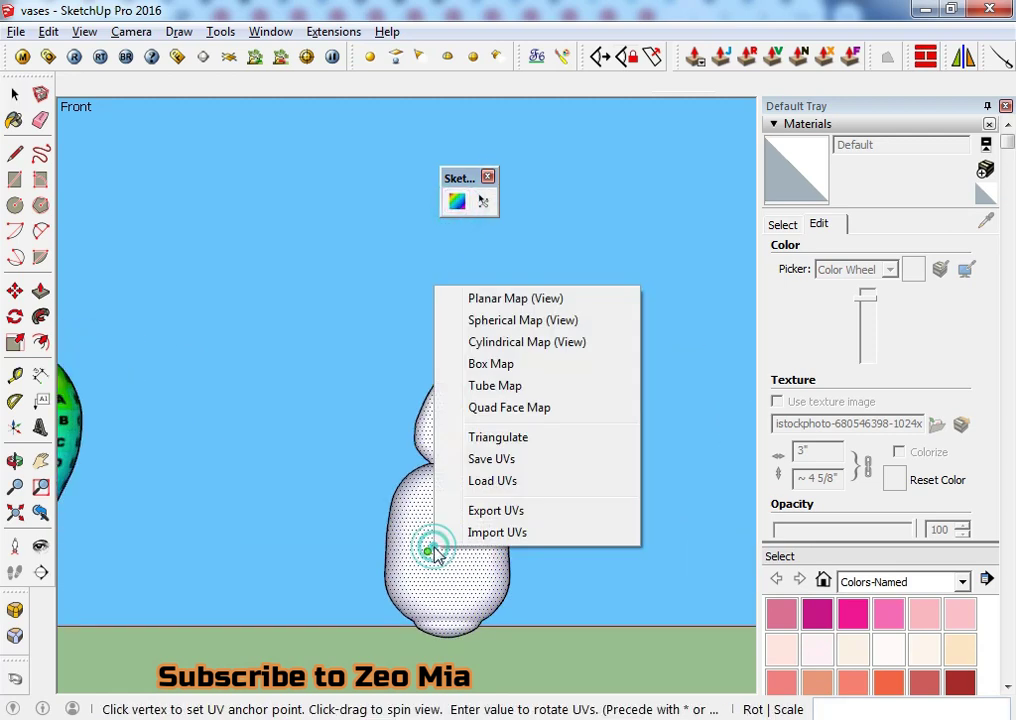
left_click(504, 344)
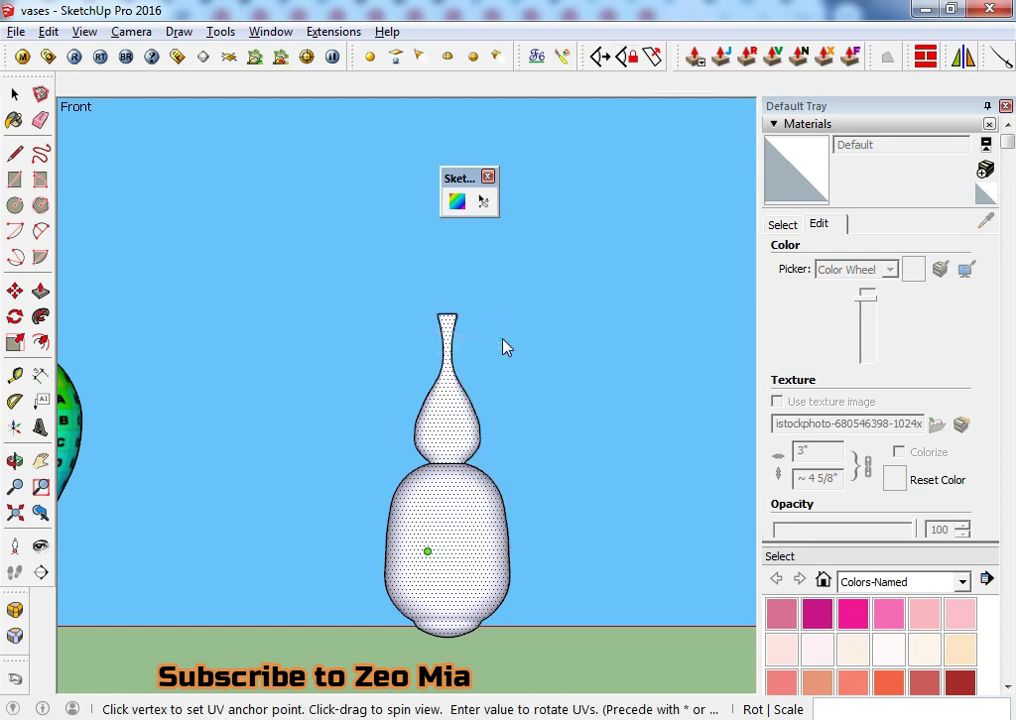
- Close the Default Tray and orbit to bring the remaining white vases into view
left_click(1005, 107)
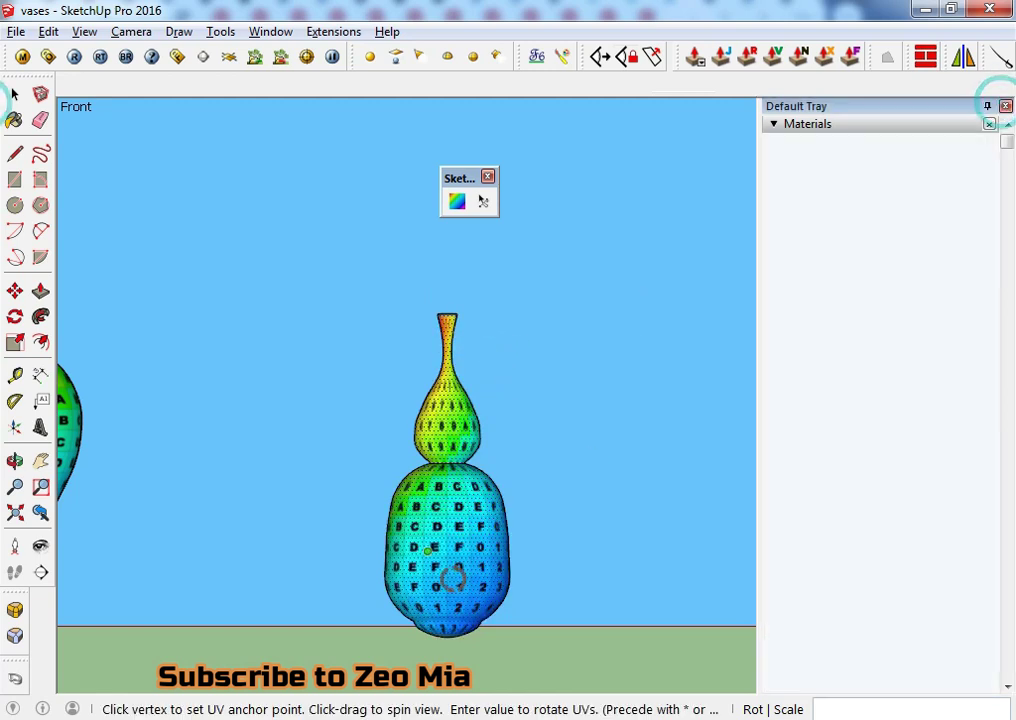
middle_click_drag(544, 534, 345, 548)
scroll(367, 336, "up", 2)
scroll(363, 336, "up", 2)
scroll(356, 347, "up", 2)
scroll(302, 503, "up", 2)
scroll(330, 480, "down", 3)
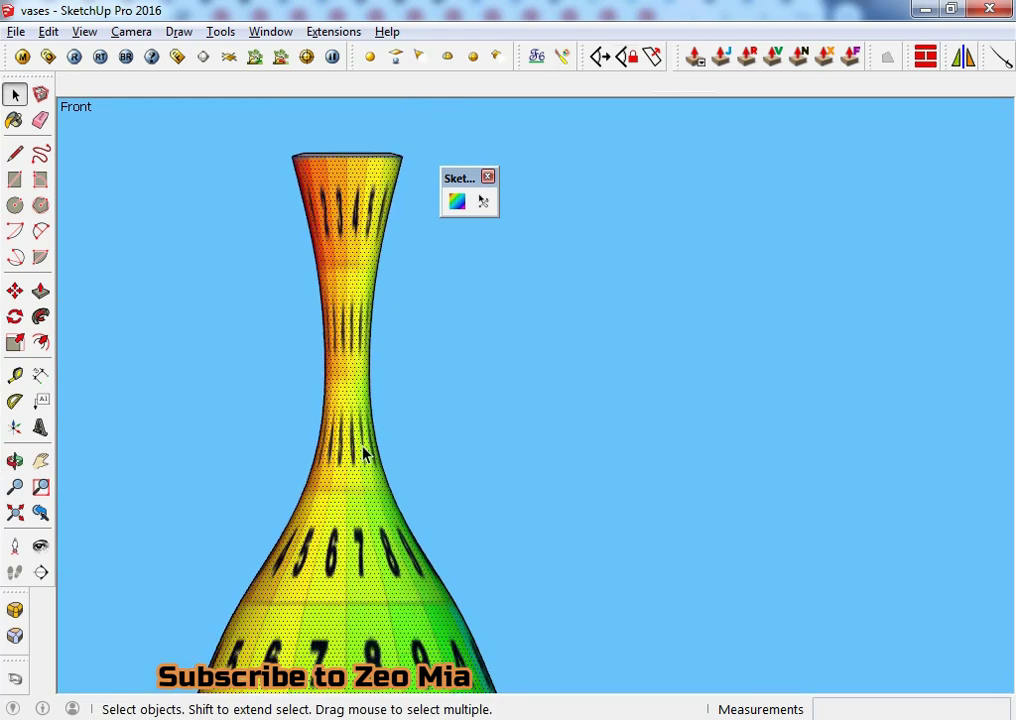
scroll(345, 483, "down", 2)
scroll(354, 520, "down", 2)
scroll(352, 520, "down", 2)
middle_click_drag(350, 523, 446, 561)
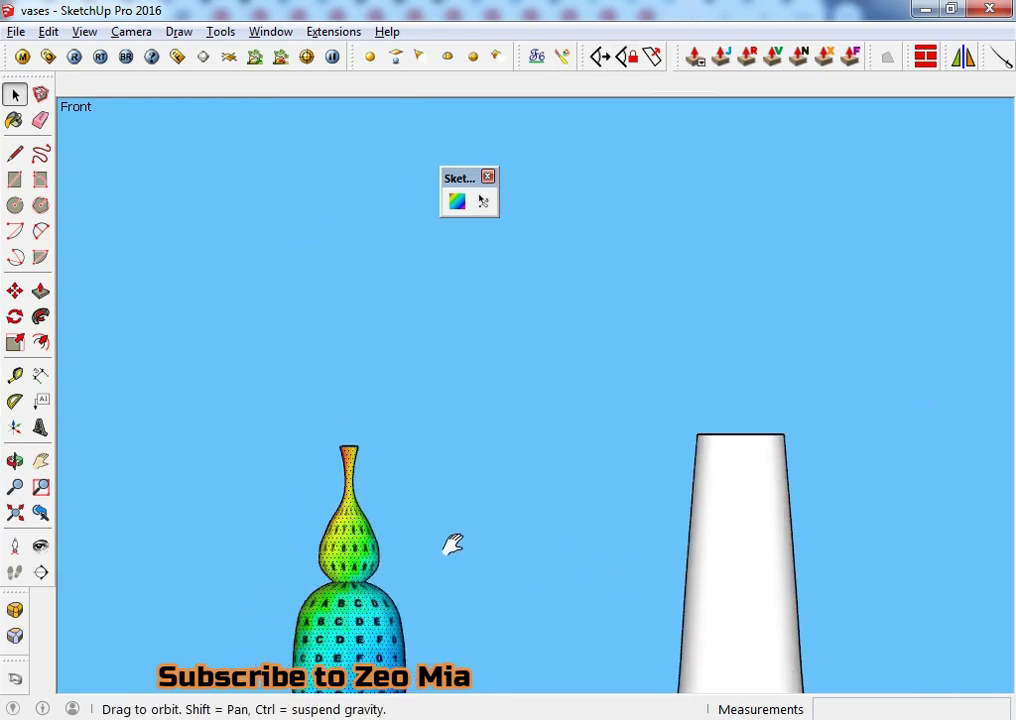
- Apply a SketchUV Cylindrical Map (View) to the middle white vase
left_click(470, 556)
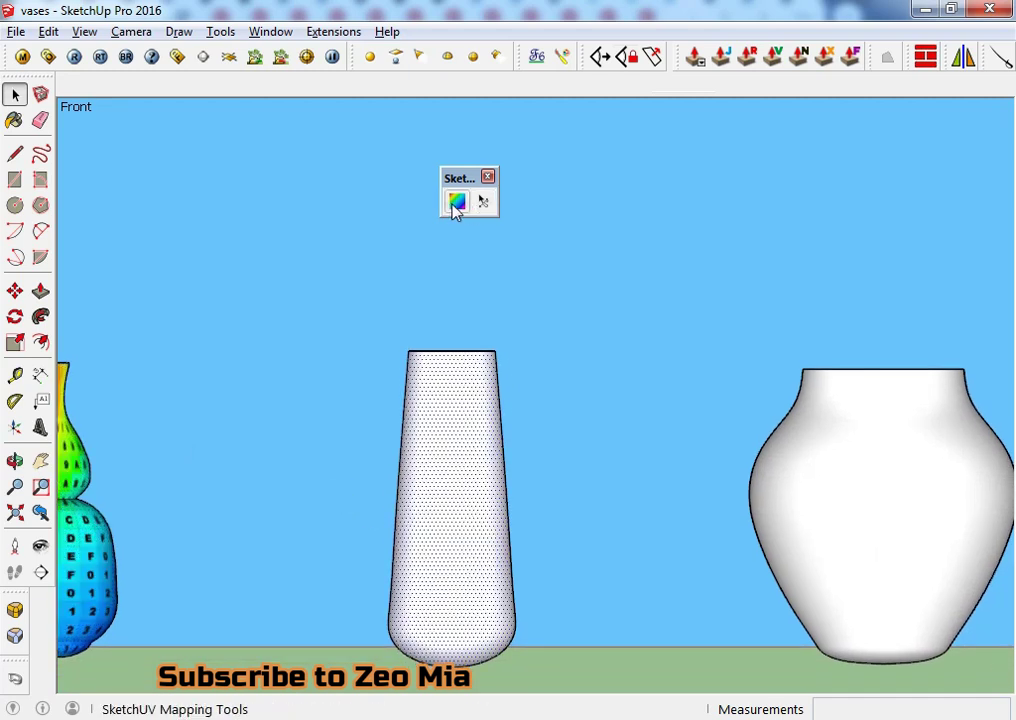
left_click(455, 203)
right_click(472, 449)
left_click(543, 508)
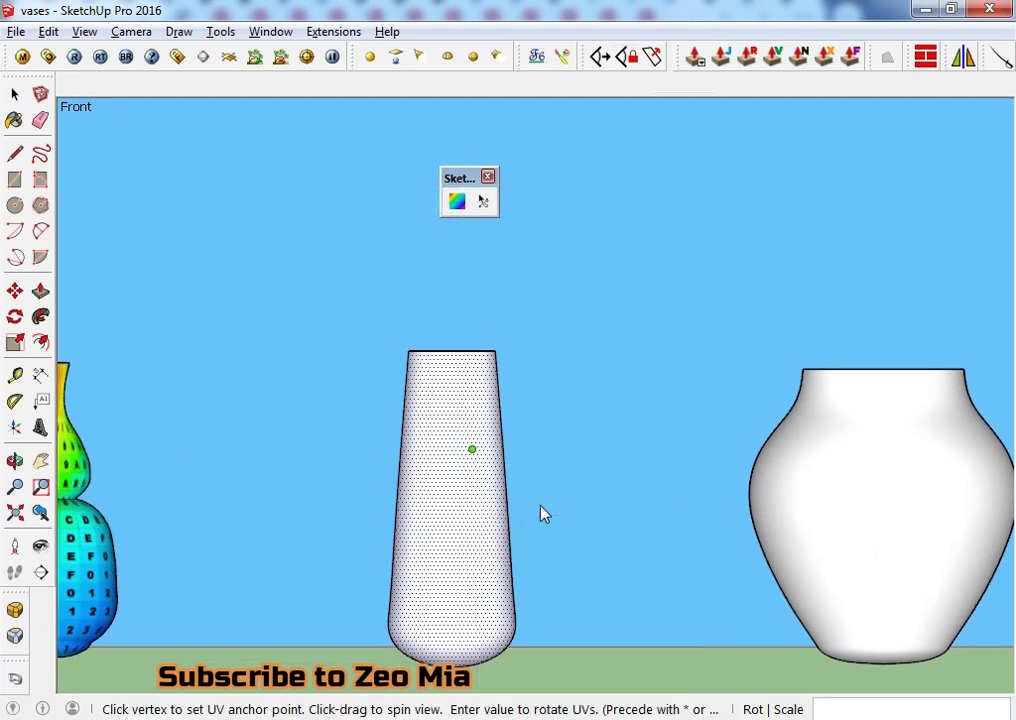
middle_click_drag(494, 503, 111, 505, "shift")
key("space")
- Apply a SketchUV Cylindrical Map (View) to the round-shouldered white vase
left_click(565, 508)
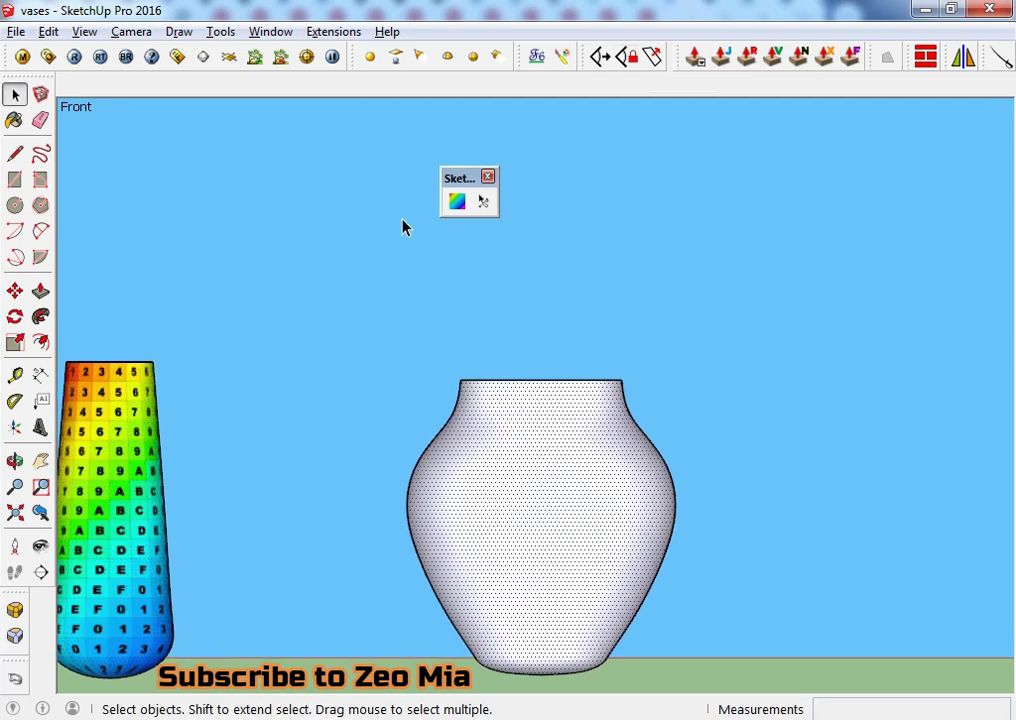
left_click(458, 204)
right_click(533, 500)
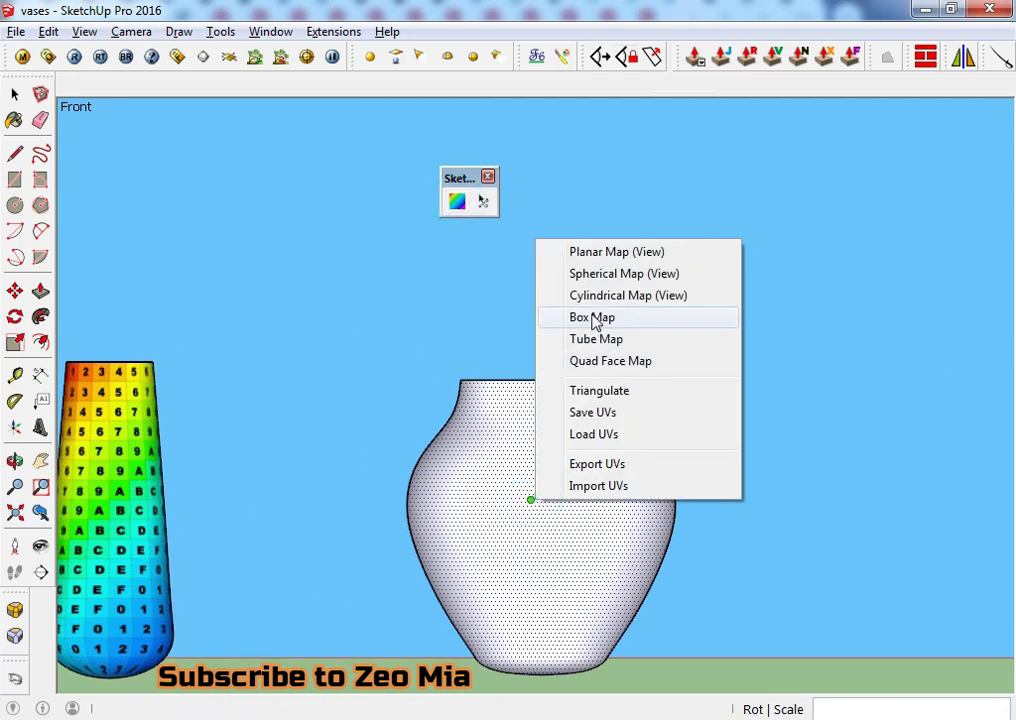
left_click(592, 296)
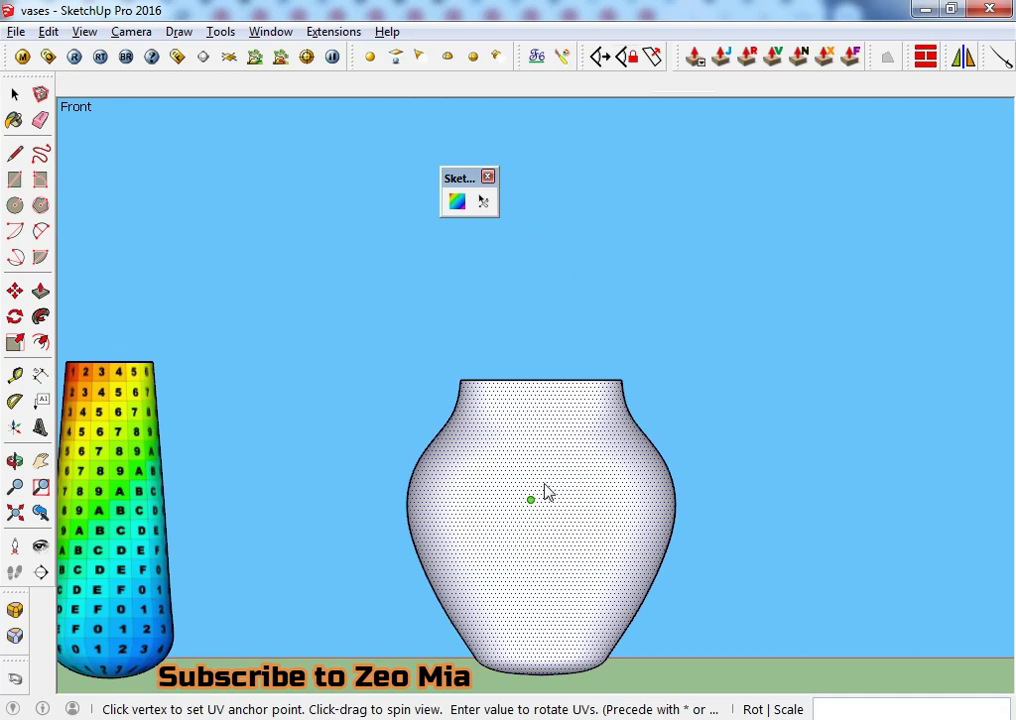
key("space")
- Pan and zoom along the row to frame the grid-mapped vases larger
scroll(545, 492, "down", 3)
scroll(530, 497, "down", 2)
scroll(525, 505, "down", 2)
scroll(522, 512, "down", 2)
mouse_move(520, 515)
middle_mouse_down("shift")
mouse_move(431, 540)
mouse_move(386, 526)
middle_mouse_up("shift")
scroll(363, 508, "up", 2)
scroll(380, 510, "up", 2)
scroll(400, 512, "up", 1)
scroll(435, 513, "up", 1)
scroll(329, 520, "up", 2)
scroll(293, 513, "up", 3)
mouse_move(220, 503)
middle_mouse_down()
mouse_move(272, 483)
mouse_move(283, 454)
middle_mouse_up()
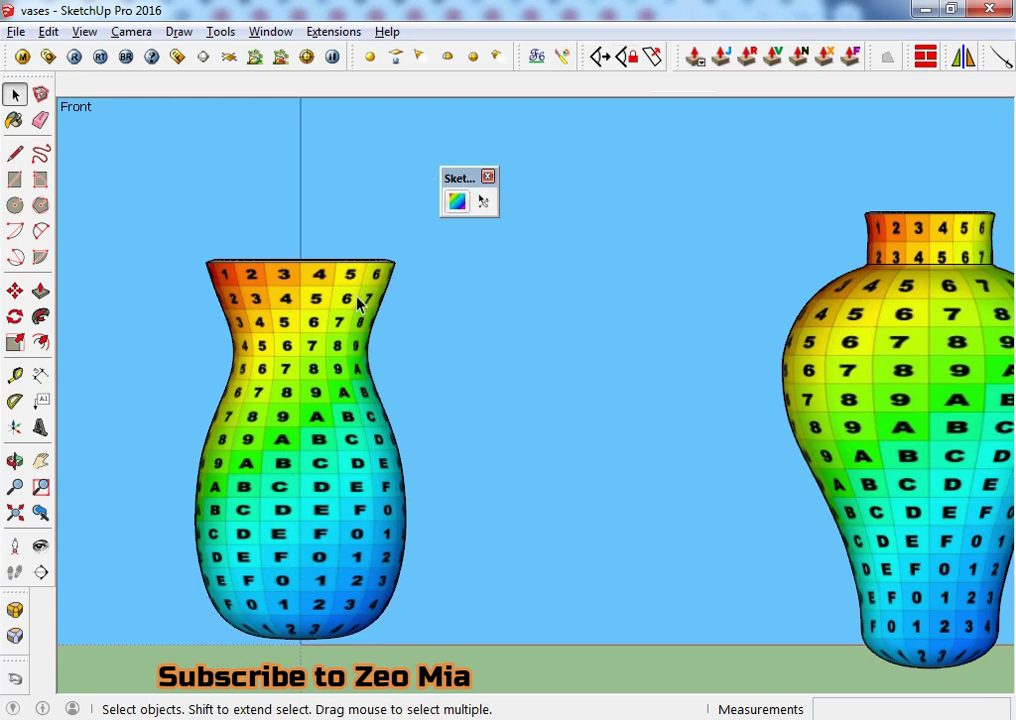
- Switch the camera to Perspective and orbit to an elevated view of the vases
left_click(455, 203)
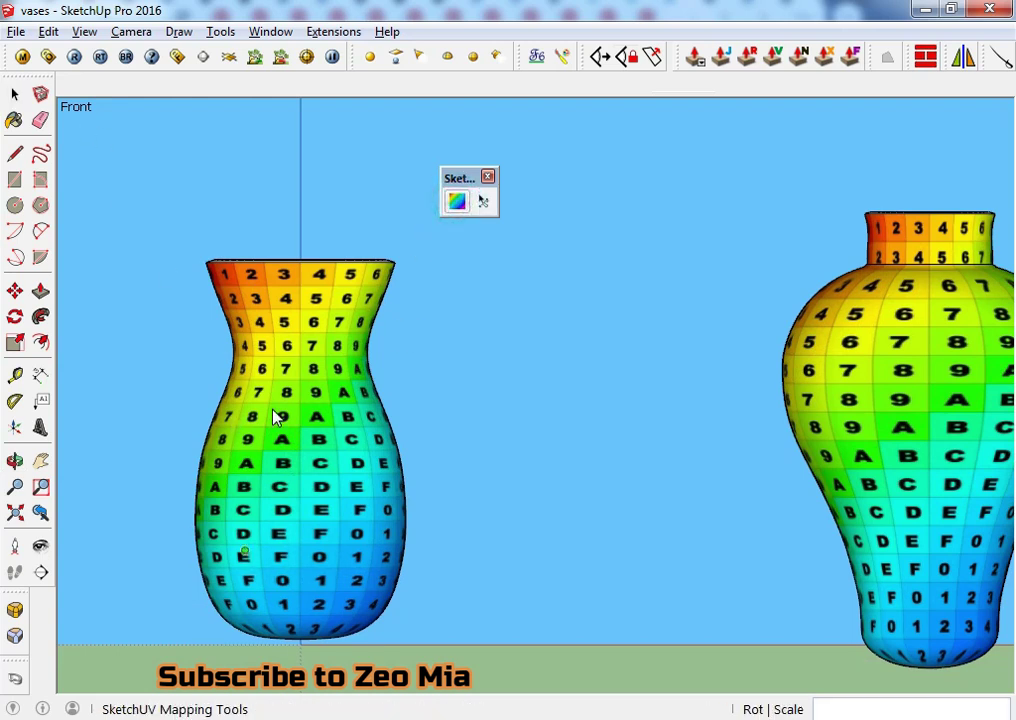
right_click(272, 410)
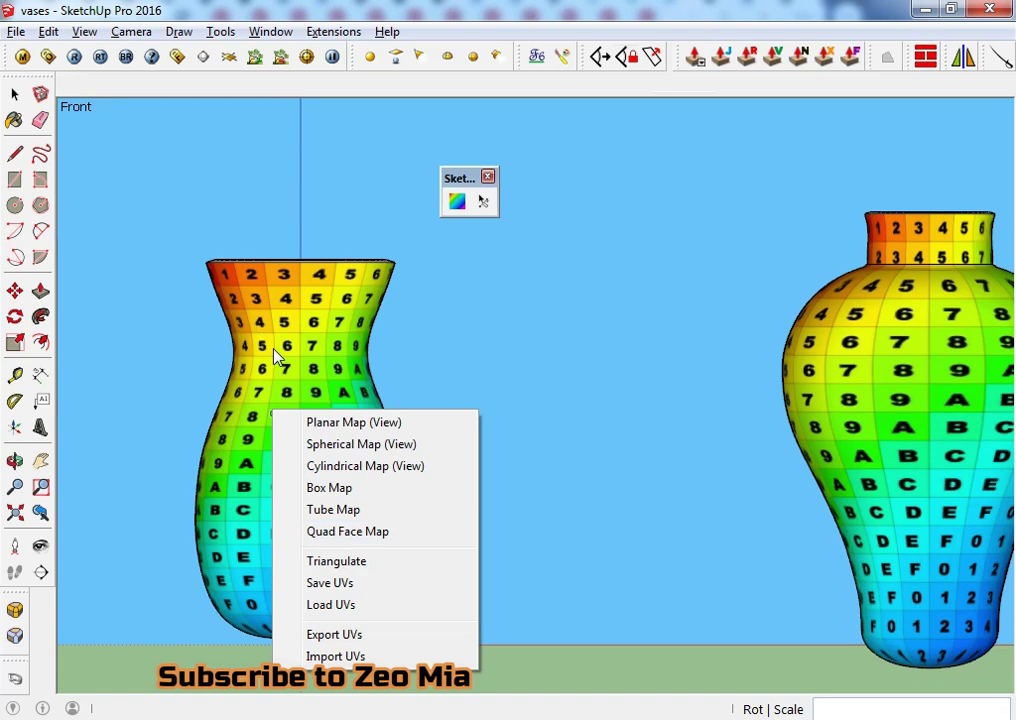
left_click(131, 31)
left_click(131, 31)
left_click(150, 152)
mouse_move(303, 370)
middle_mouse_down()
mouse_move(333, 454)
mouse_move(274, 376)
mouse_move(280, 368)
middle_mouse_up()
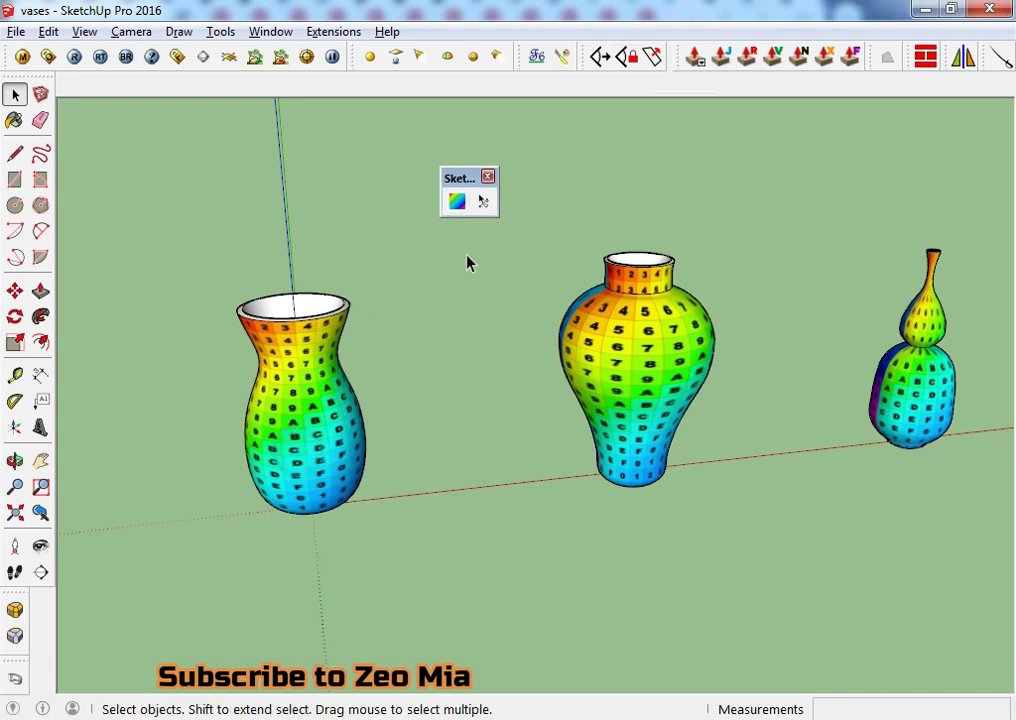
- Save the waisted vase's UVs with SketchUV, confirming the 5100-face message
left_click(456, 201)
scroll(300, 460, "up", 2)
right_click(305, 389)
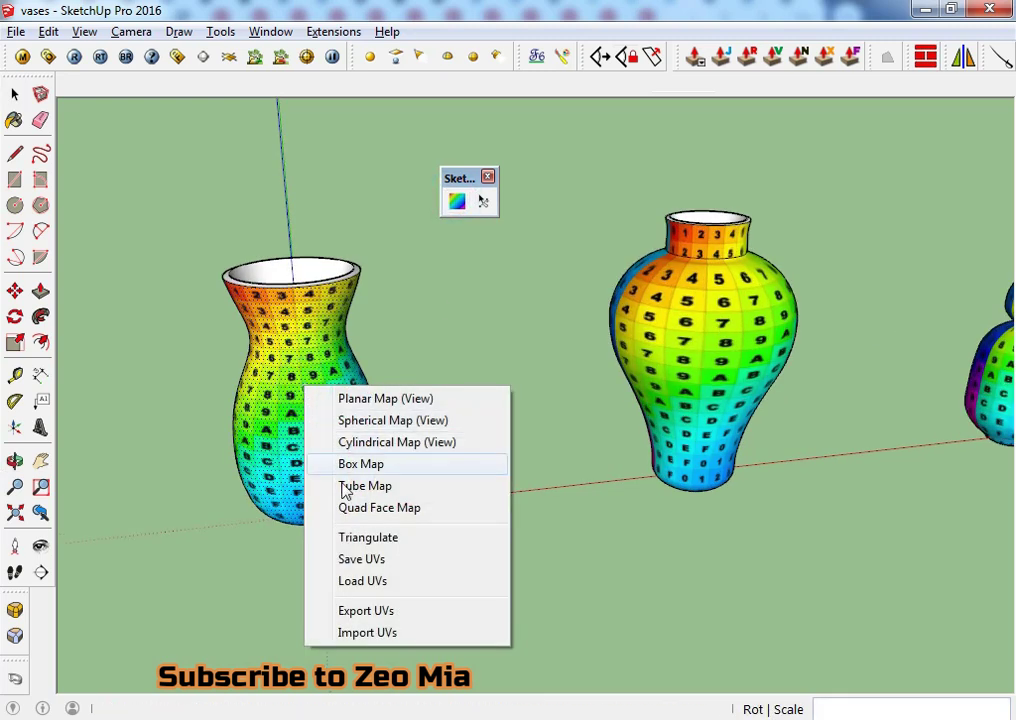
left_click(461, 569)
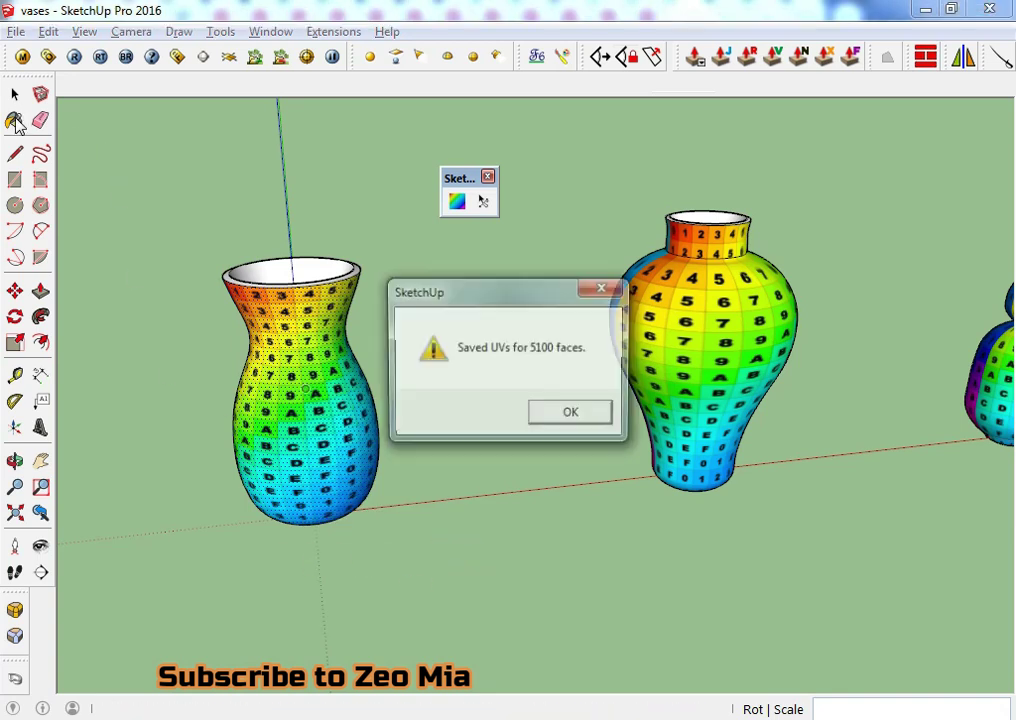
left_click(570, 412)
left_click(15, 120)
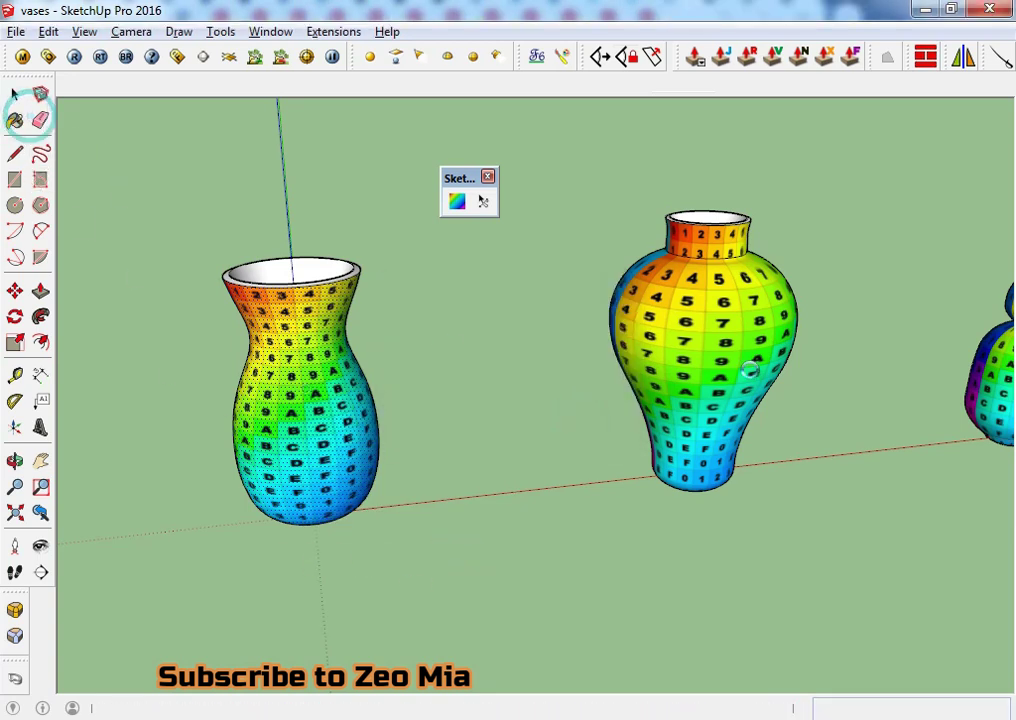
- Paint the waisted vase with the 0006_Pink material
left_click(960, 613)
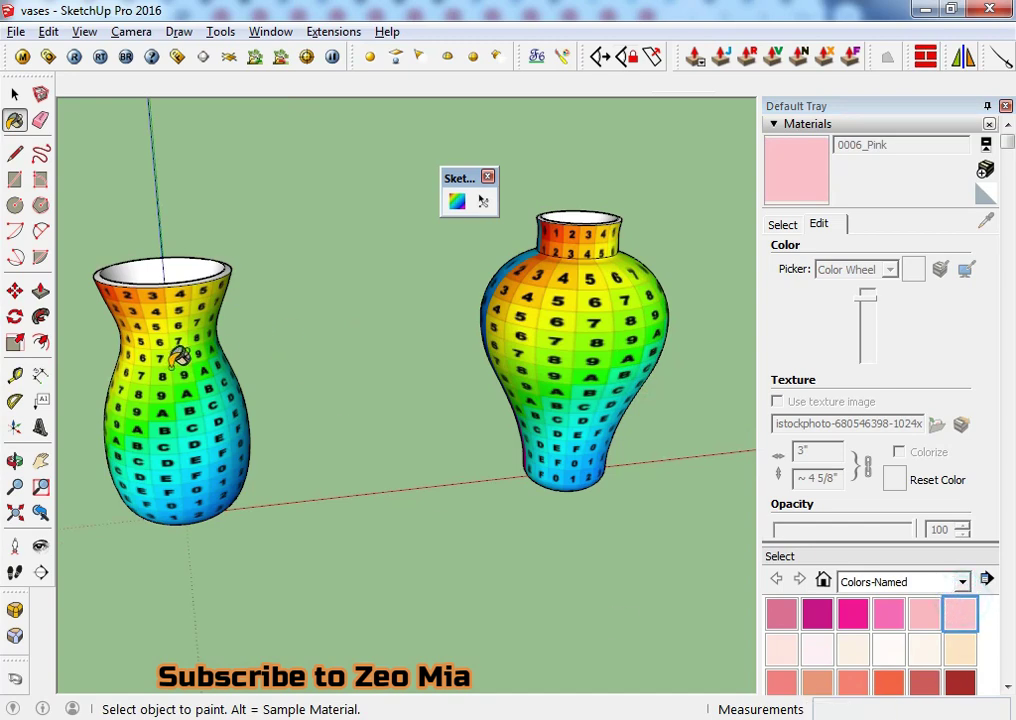
scroll(178, 357, "up", 2)
left_click(255, 375)
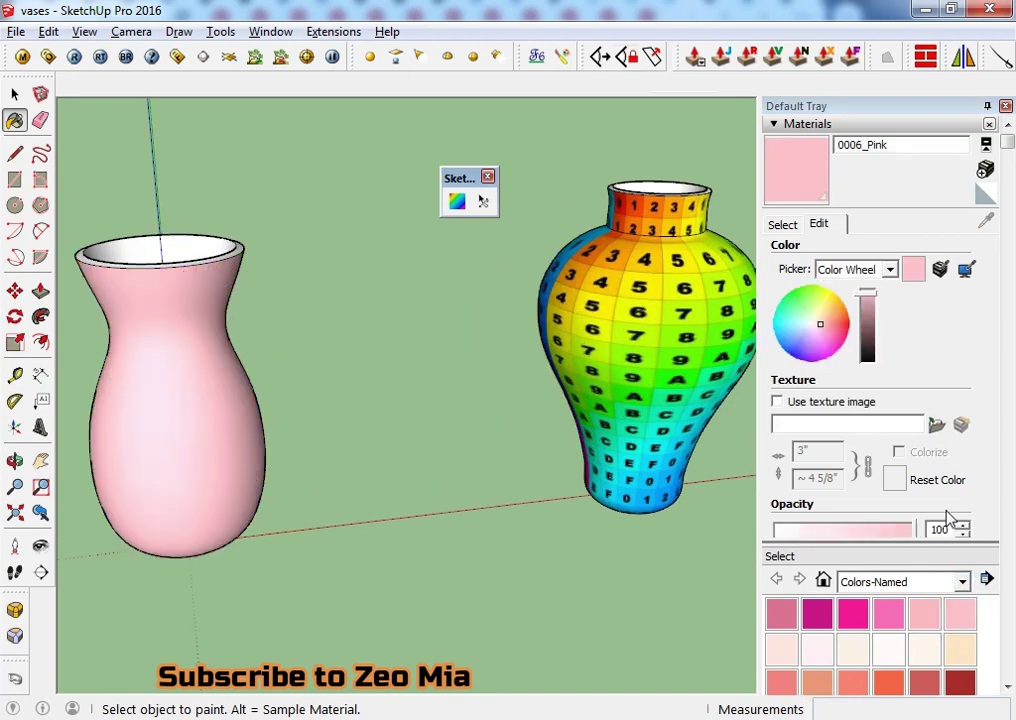
- Replace the material's texture with the seashell pattern image and orbit to view it
left_click(936, 424)
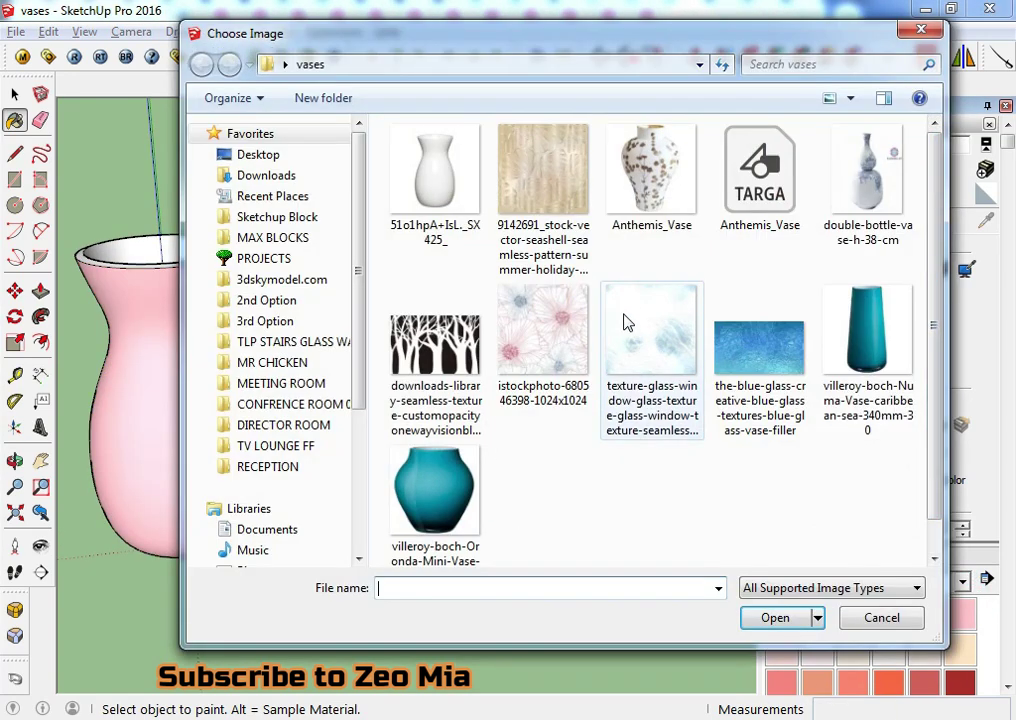
left_click(543, 185)
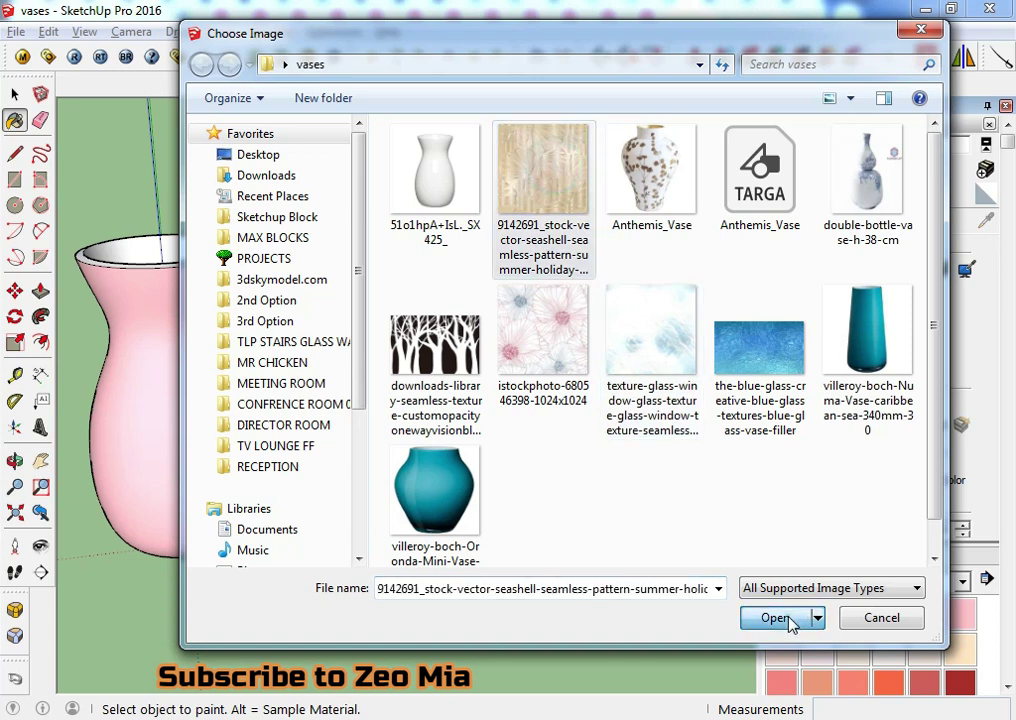
left_click(775, 618)
middle_click_drag(205, 420, 320, 430)
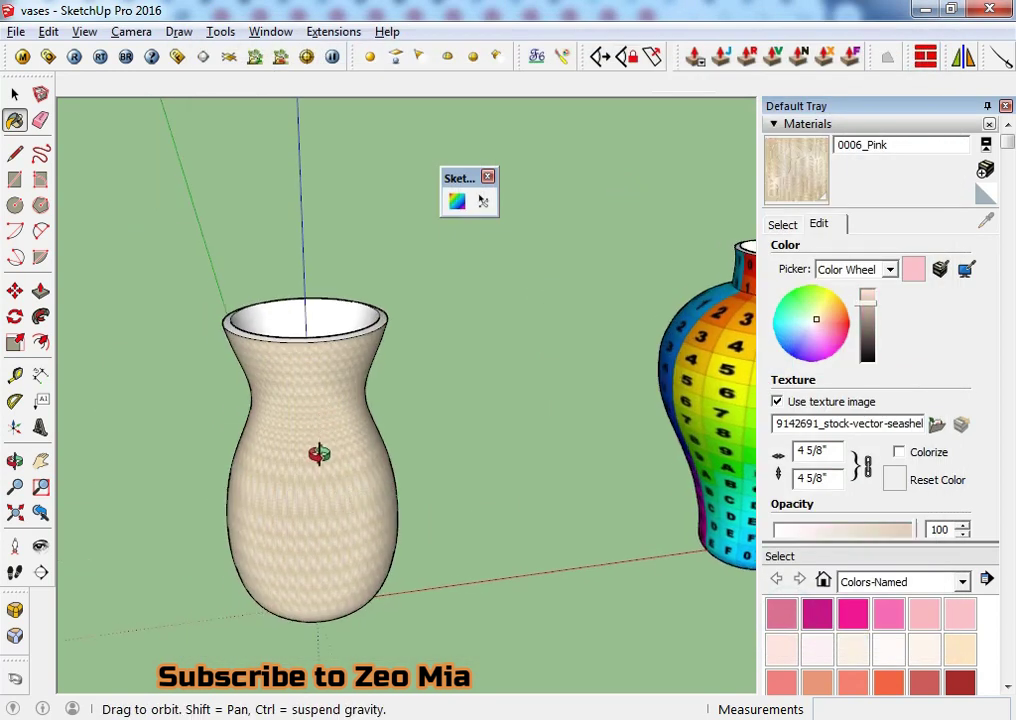
scroll(322, 465, "up", 2)
scroll(323, 467, "up", 2)
scroll(323, 468, "up", 2)
scroll(323, 469, "up", 2)
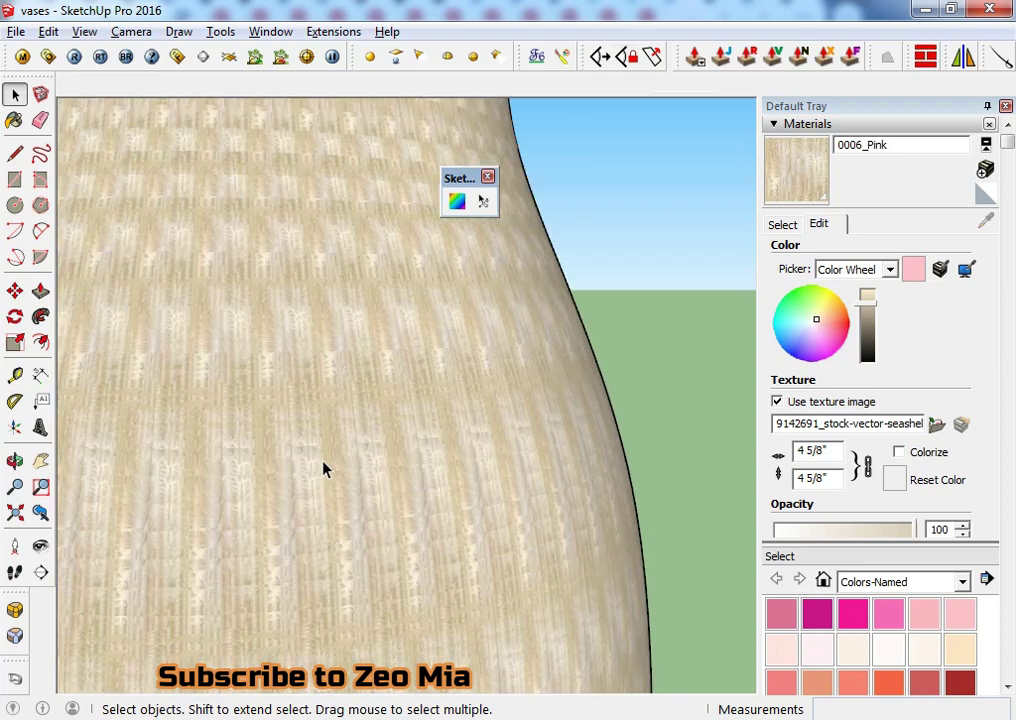
middle_click_drag(322, 469, 440, 455)
- Load the saved UVs back onto the seashell vase and confirm
scroll(372, 440, "down", 3)
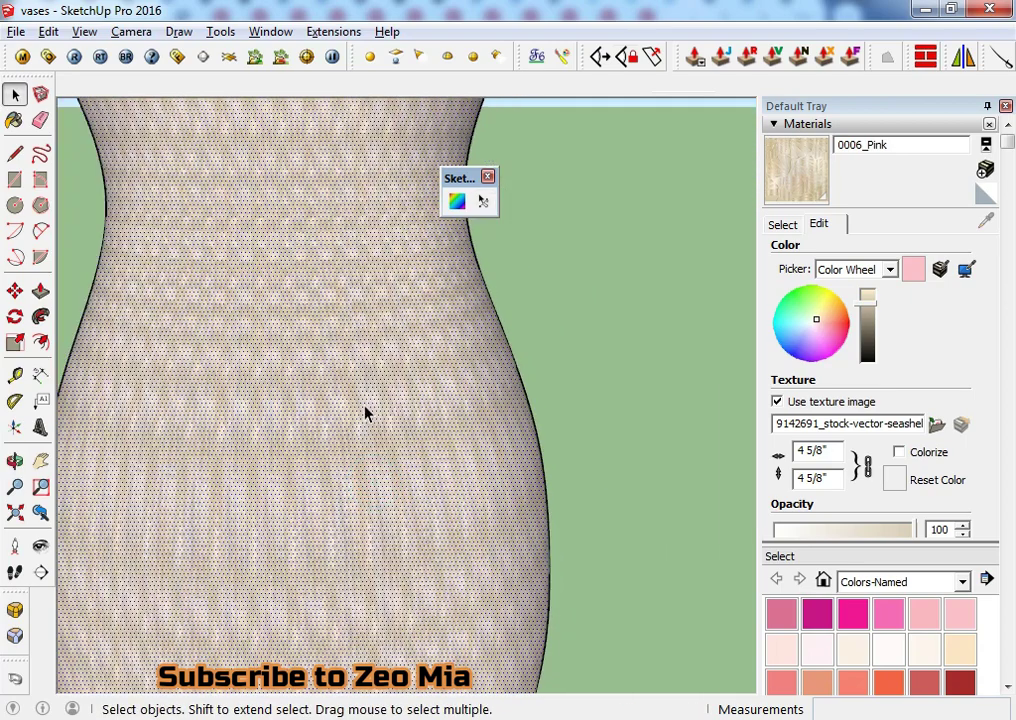
scroll(365, 410, "down", 2)
scroll(367, 397, "down", 2)
right_click(340, 390)
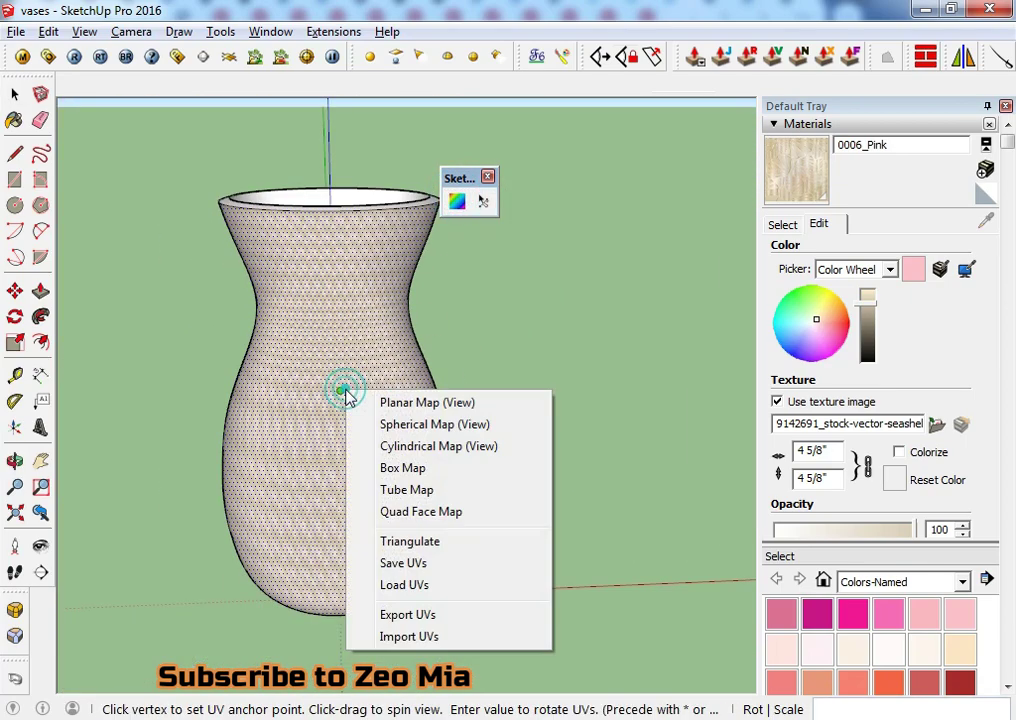
left_click(419, 587)
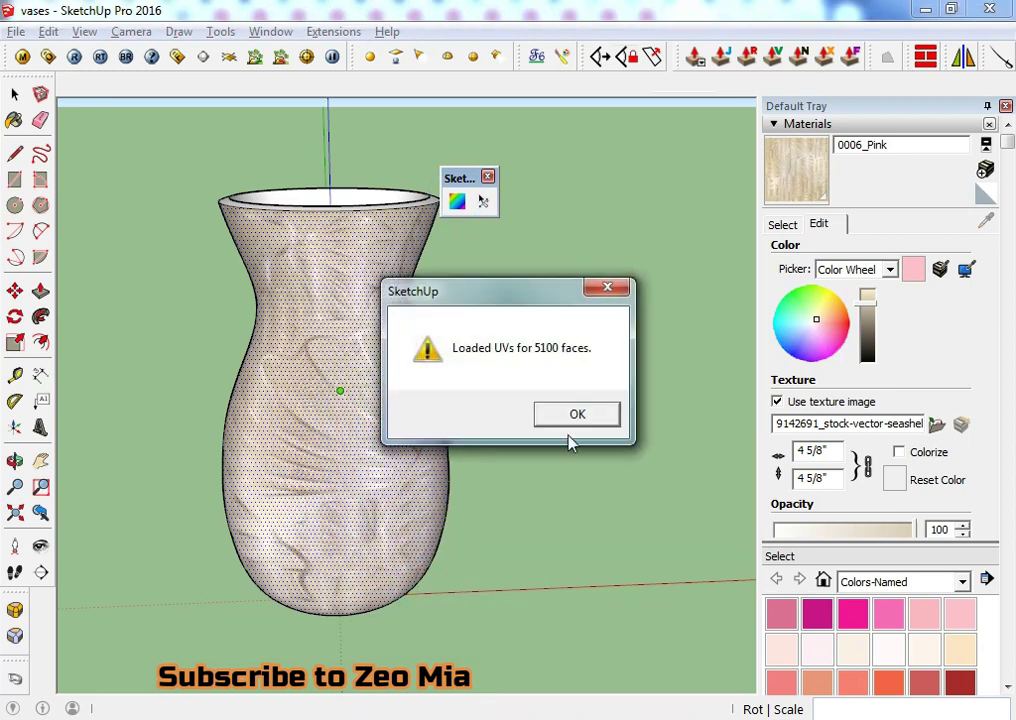
left_click(572, 416)
- Orbit around the seashell vase from above and the side to inspect the wrap
scroll(405, 457, "up", 3)
mouse_move(415, 460)
middle_mouse_down()
mouse_move(100, 488)
mouse_move(428, 378)
mouse_move(272, 408)
mouse_move(392, 397)
mouse_move(101, 428)
mouse_move(517, 415)
mouse_move(113, 479)
mouse_move(404, 397)
mouse_move(415, 503)
mouse_move(231, 238)
mouse_move(254, 84)
middle_mouse_up()
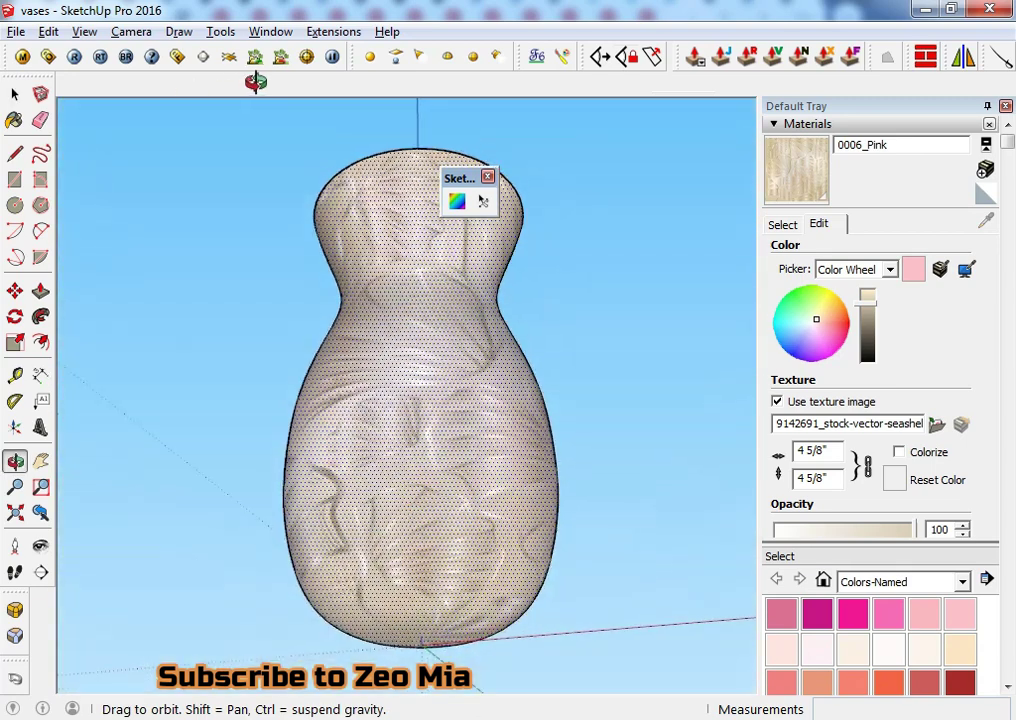
mouse_move(353, 115)
middle_mouse_down()
mouse_move(474, 645)
mouse_move(469, 608)
mouse_move(513, 211)
mouse_move(310, 522)
middle_mouse_up()
mouse_move(398, 533)
middle_mouse_down()
mouse_move(351, 390)
mouse_move(381, 456)
mouse_move(396, 408)
mouse_move(424, 501)
mouse_move(519, 531)
mouse_move(451, 454)
middle_mouse_up()
scroll(380, 458, "down", 3)
- Save the lettered vase's UV mapping with SketchUV and acknowledge the saved-UVs message
scroll(441, 459, "up", 3)
scroll(441, 459, "down", 3)
scroll(441, 380, "down", 1)
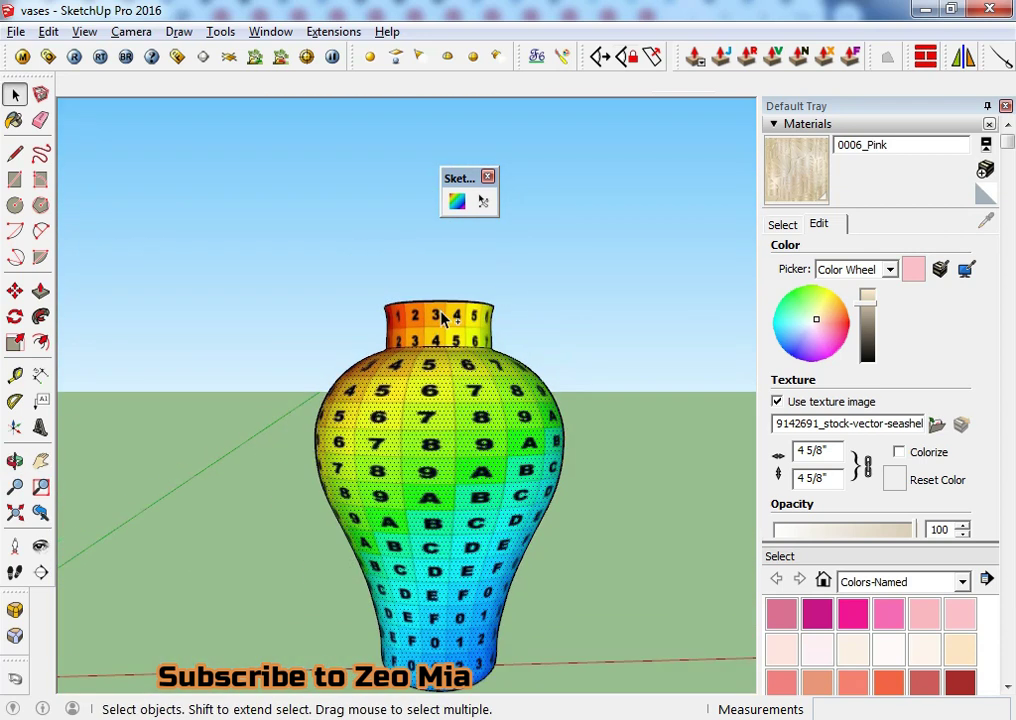
left_click(457, 203)
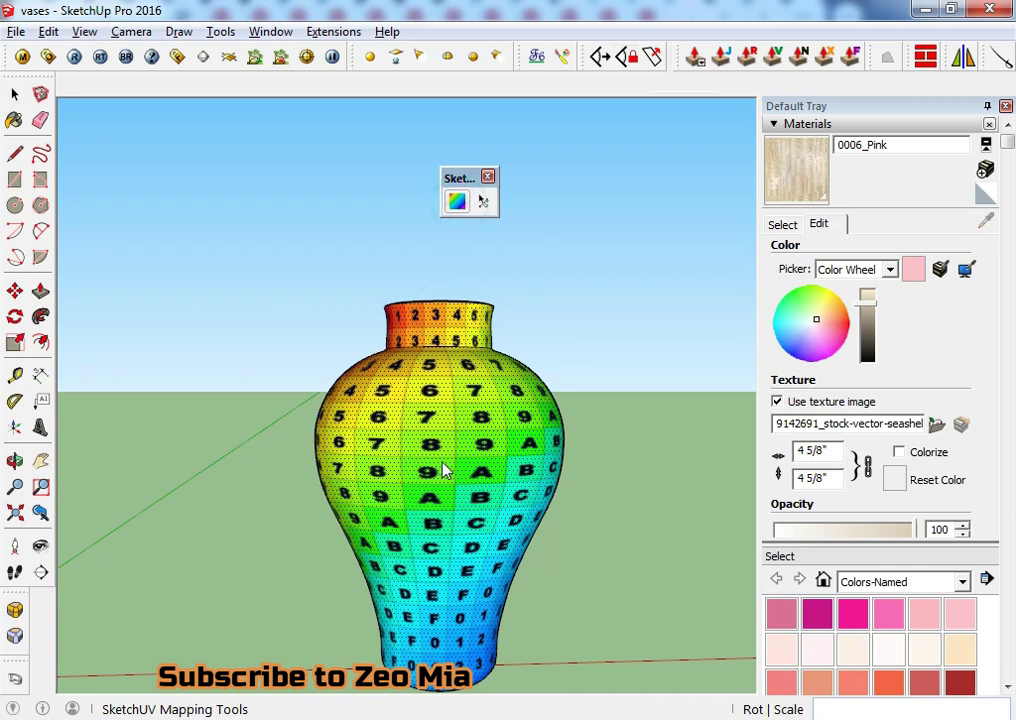
right_click(447, 425)
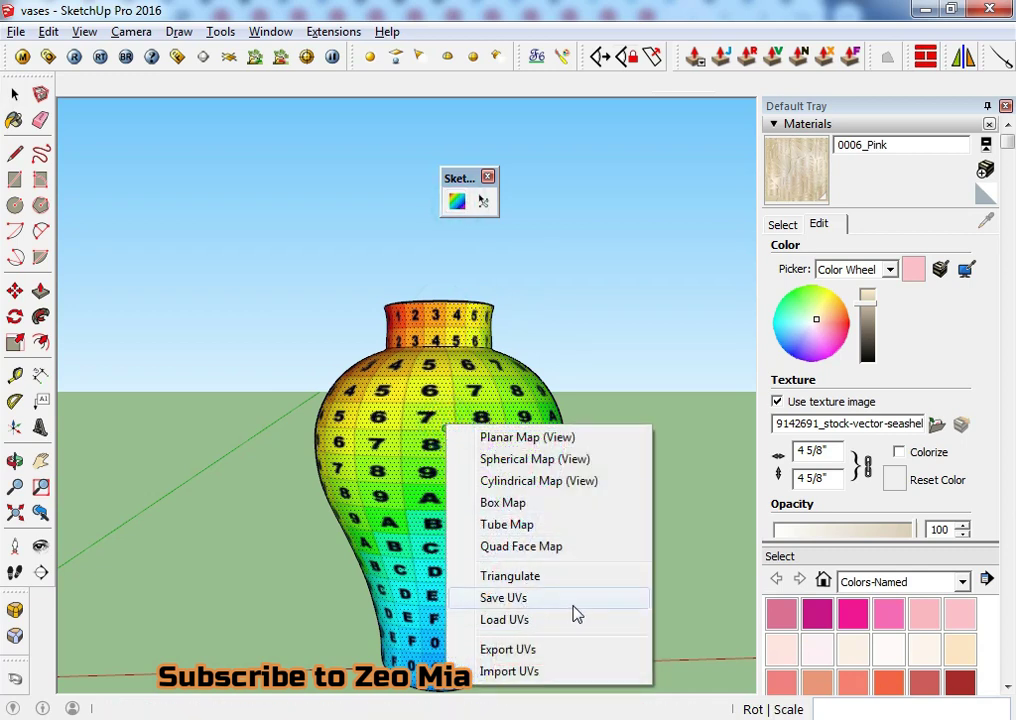
left_click(575, 600)
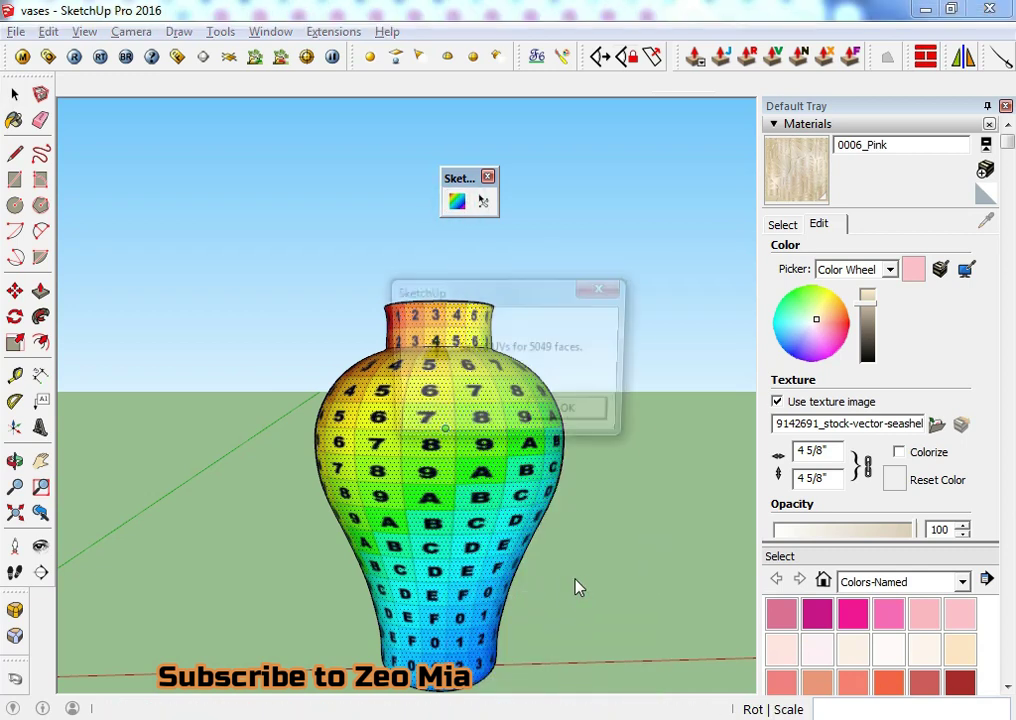
left_click(572, 414)
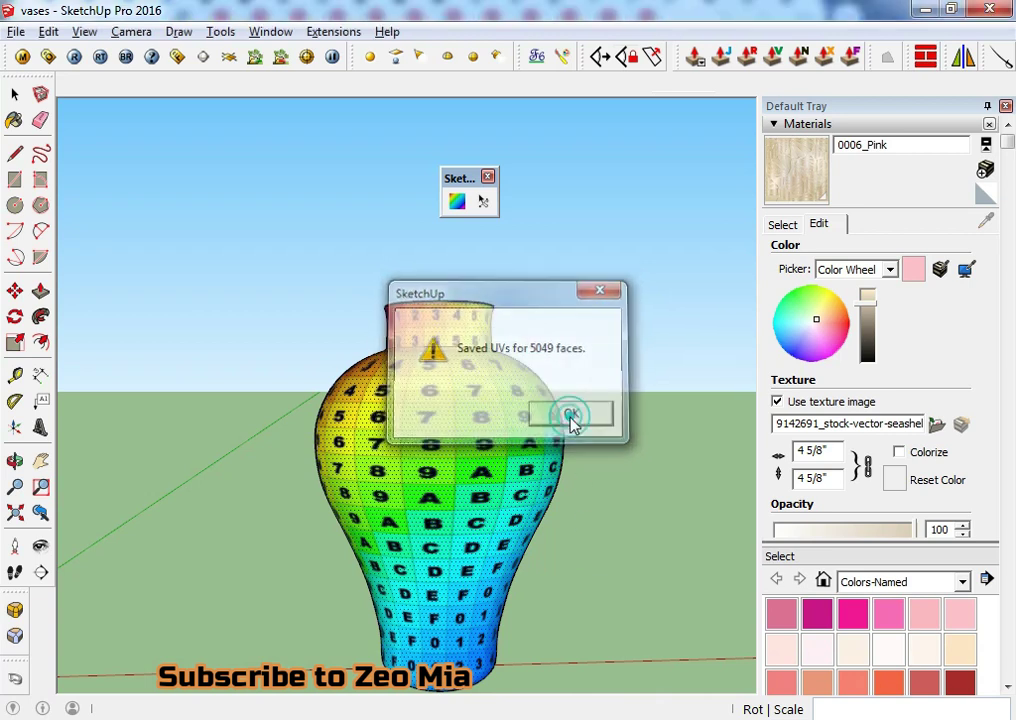
- Paint the vase with yellow Color E04, then give that material the black-and-white trees texture
left_click(784, 224)
left_click(952, 459)
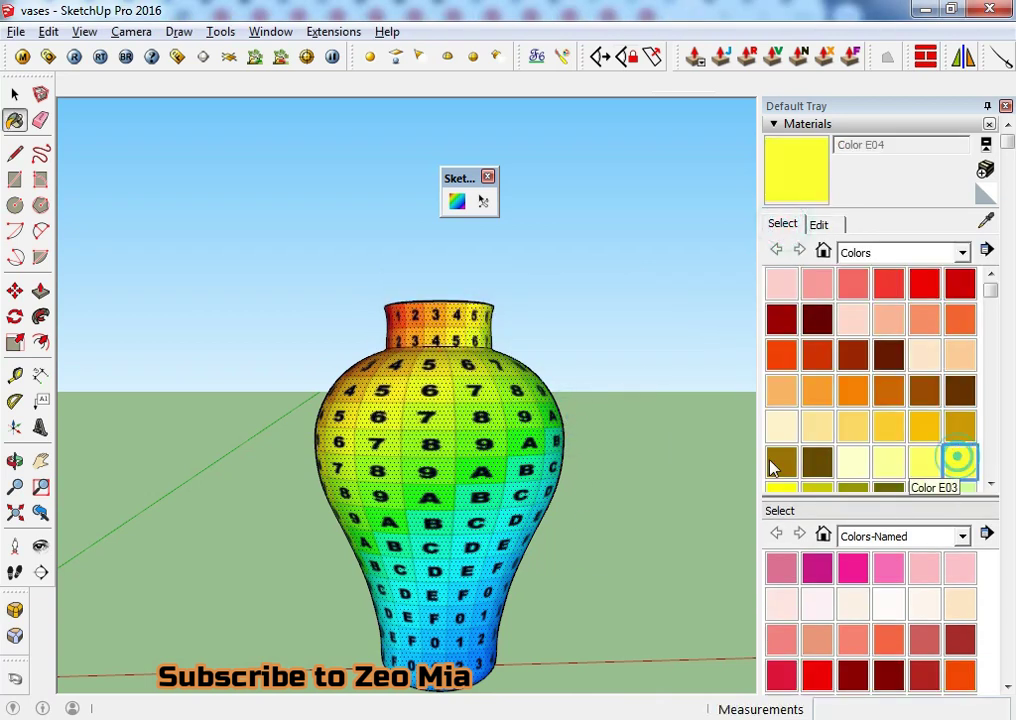
left_click(481, 428)
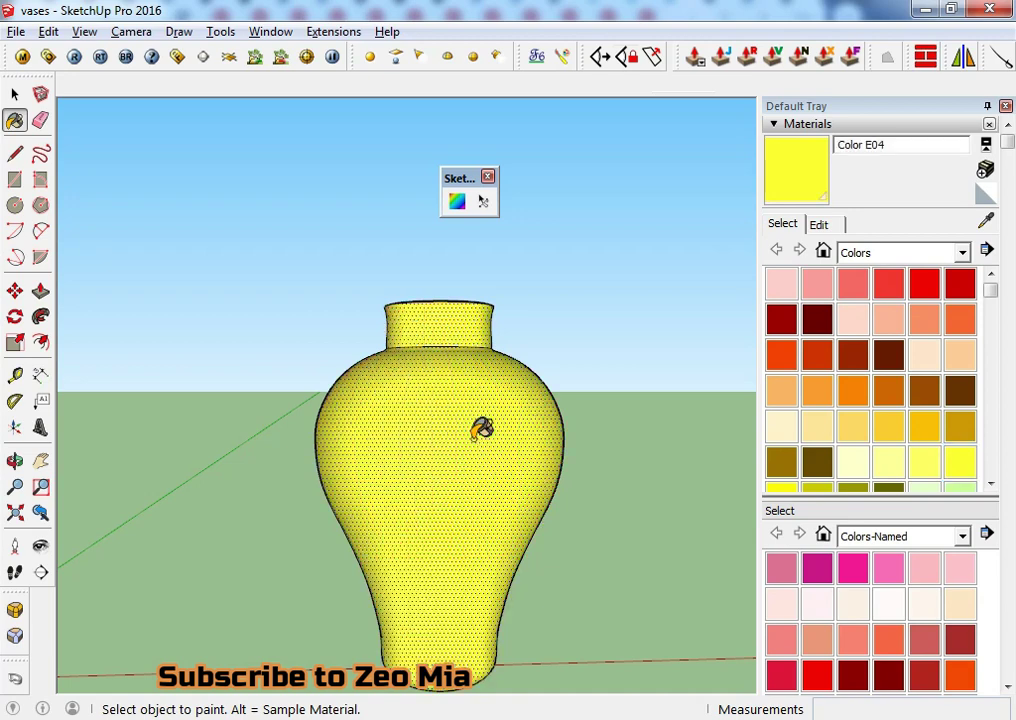
left_click(822, 224)
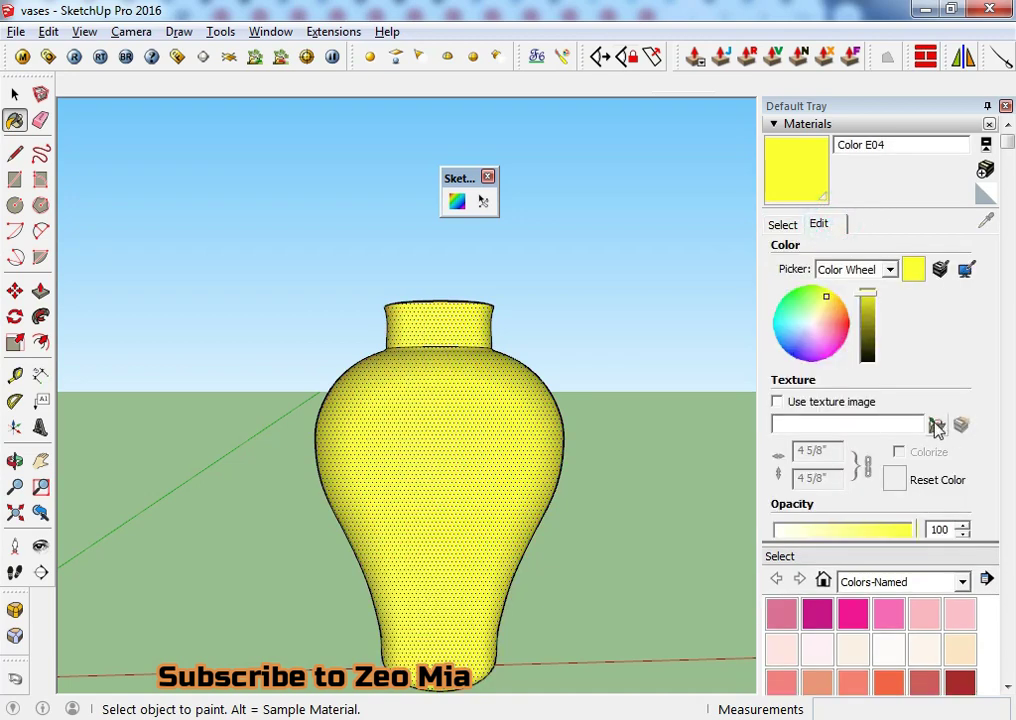
left_click(935, 424)
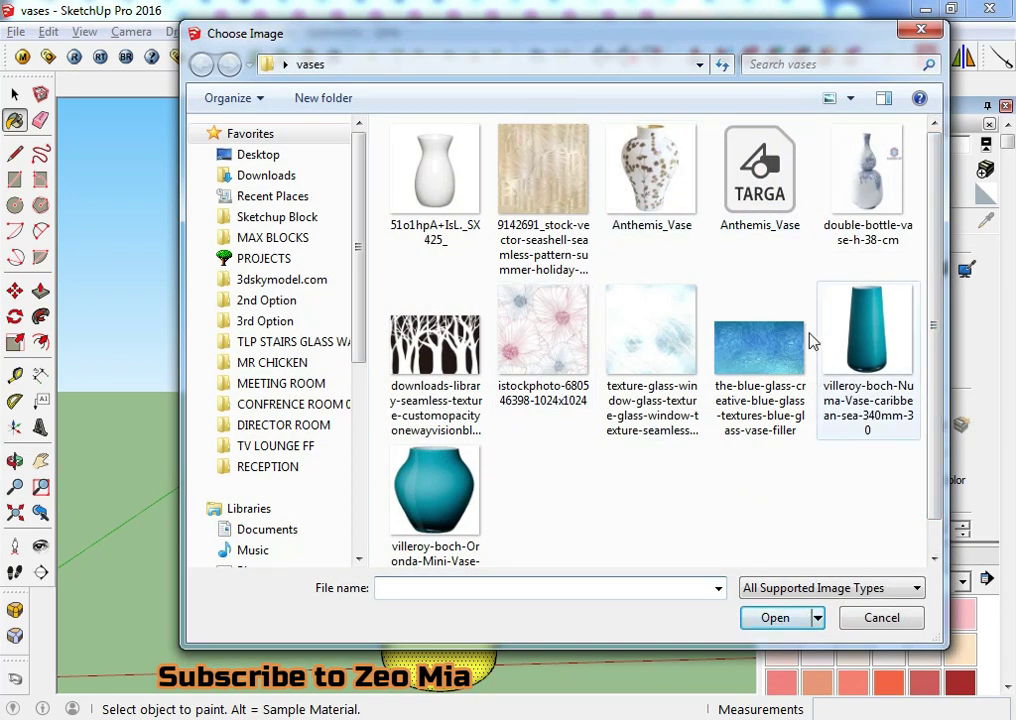
left_click(450, 352)
left_click(772, 618)
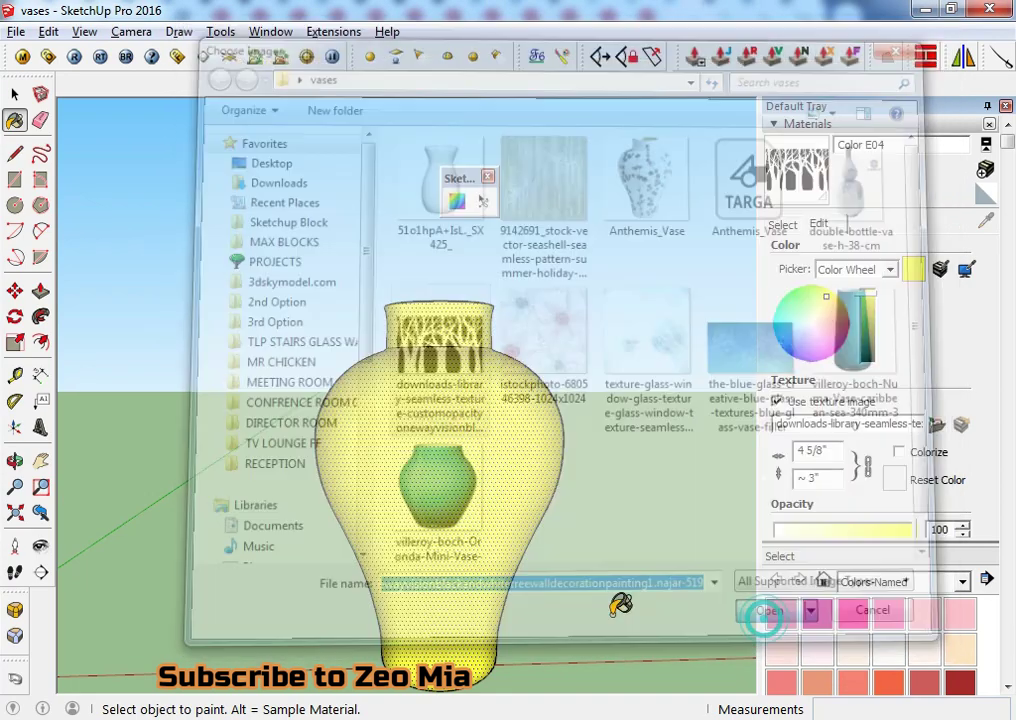
- Zoom and orbit around the trees-textured vase, then reactivate SketchUV
scroll(464, 490, "up", 2)
scroll(460, 480, "up", 2)
scroll(440, 460, "up", 2)
scroll(418, 440, "up", 2)
scroll(418, 438, "up", 2)
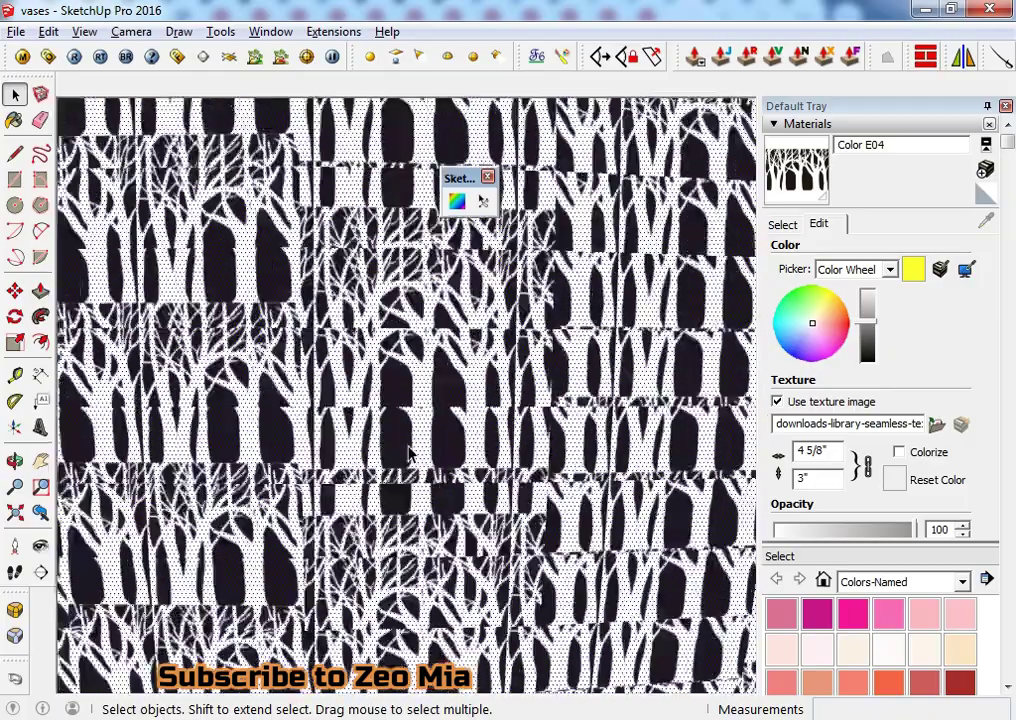
middle_click_drag(420, 442, 426, 450)
scroll(427, 455, "down", 2)
scroll(428, 460, "down", 2)
scroll(431, 472, "down", 2)
scroll(460, 495, "down", 1)
scroll(472, 495, "down", 2)
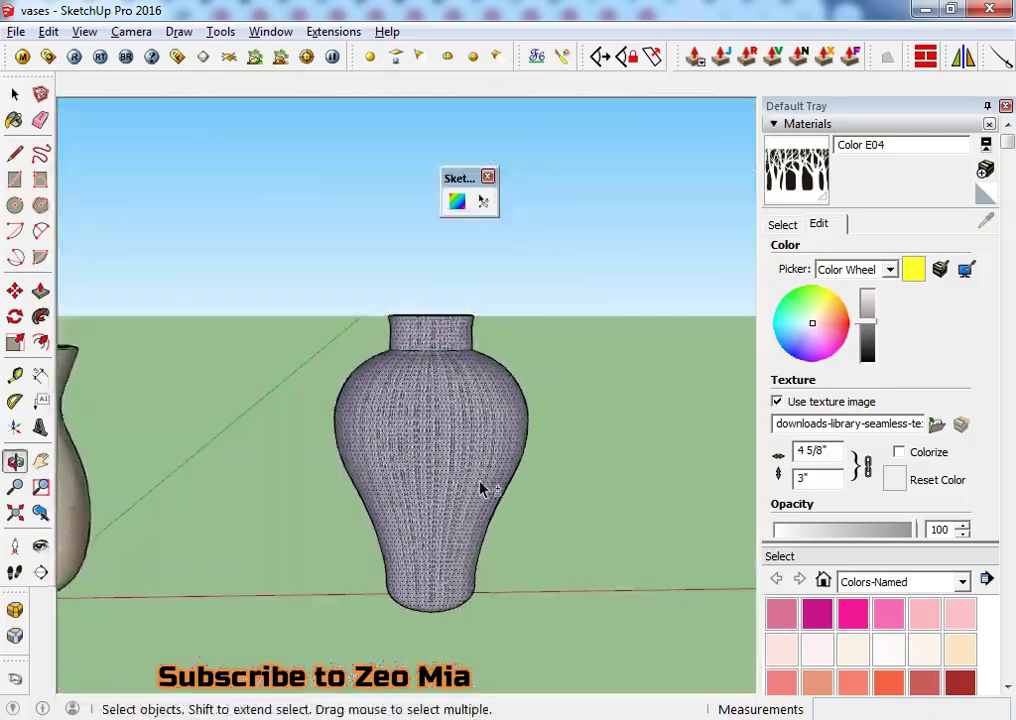
left_click(457, 201)
- Load the saved UVs onto the vase and confirm the 5049-face message
right_click(455, 418)
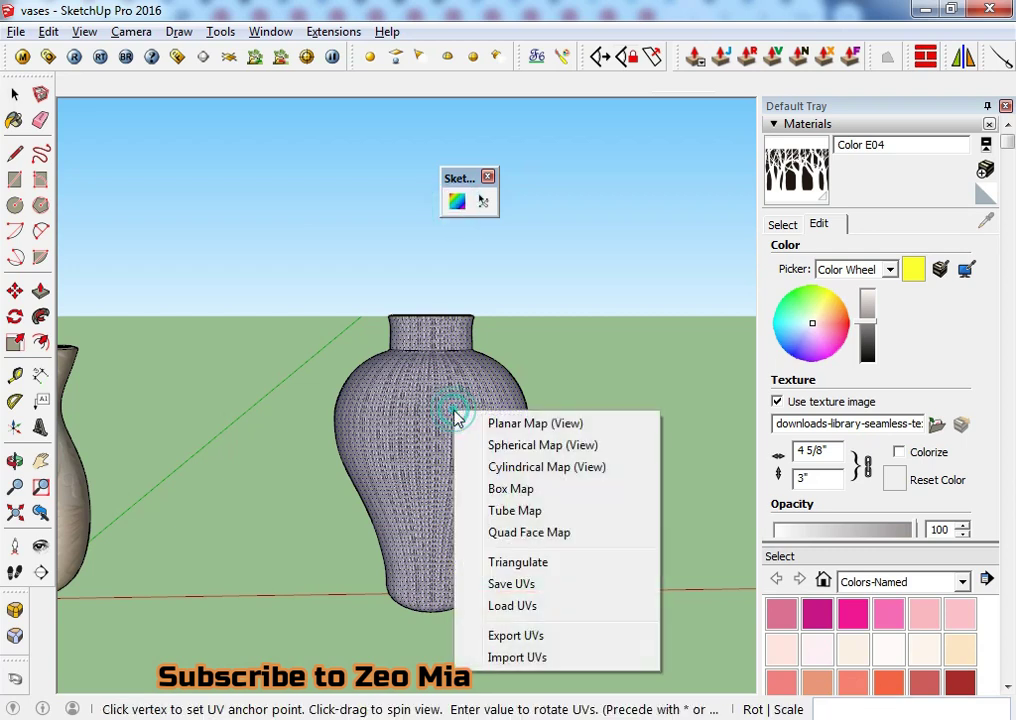
left_click(524, 607)
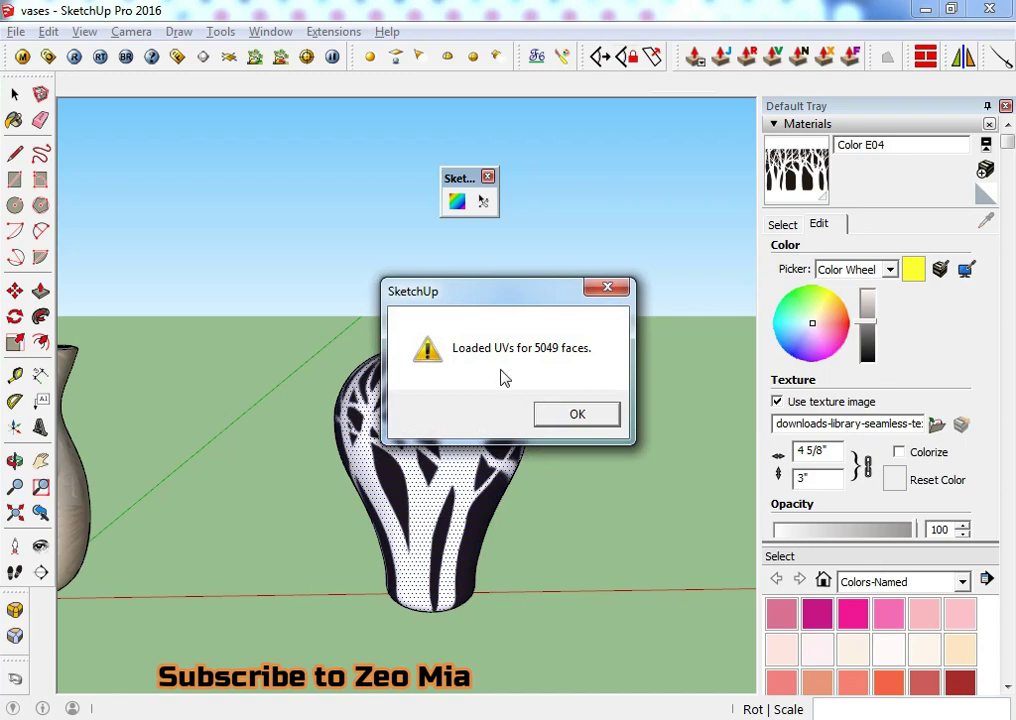
left_click(578, 425)
- Orbit and zoom to inspect the trees-wrapped vase and bring the gourd vase into view
scroll(472, 358, "up", 5)
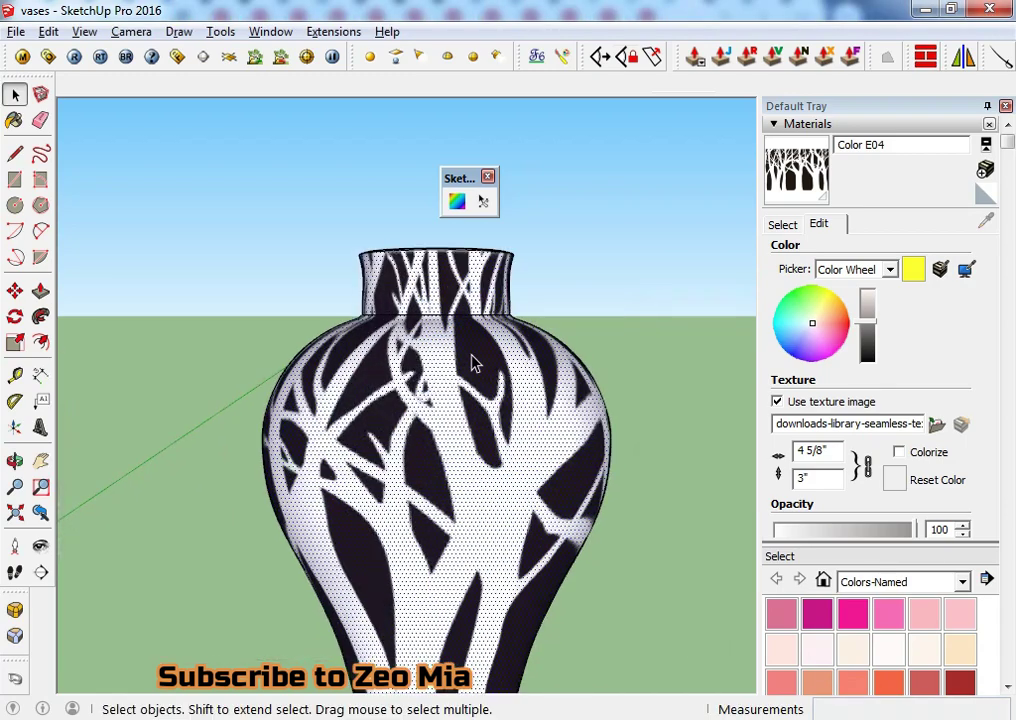
mouse_move(508, 397)
middle_mouse_down()
mouse_move(530, 458)
mouse_move(161, 490)
mouse_move(302, 563)
mouse_move(405, 350)
mouse_move(329, 415)
mouse_move(152, 460)
mouse_move(855, 537)
mouse_move(790, 475)
mouse_move(612, 447)
mouse_move(594, 145)
mouse_move(651, 680)
mouse_move(625, 460)
mouse_move(542, 426)
middle_mouse_up()
scroll(422, 445, "up", 3)
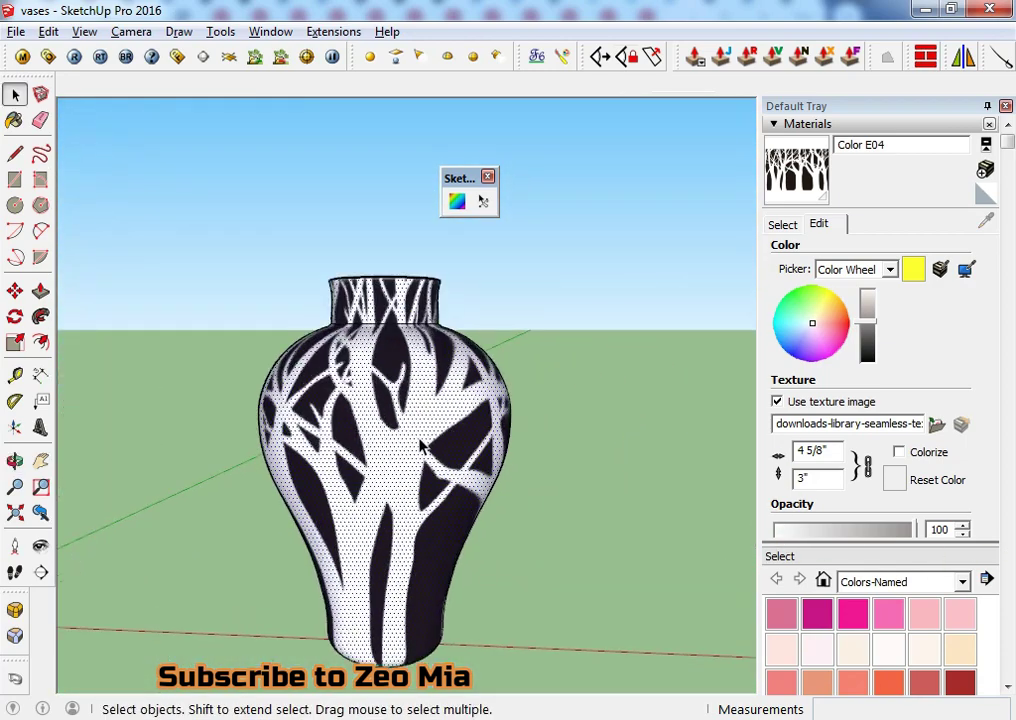
scroll(395, 356, "up", 3)
middle_click_drag(395, 356, 322, 415, "shift")
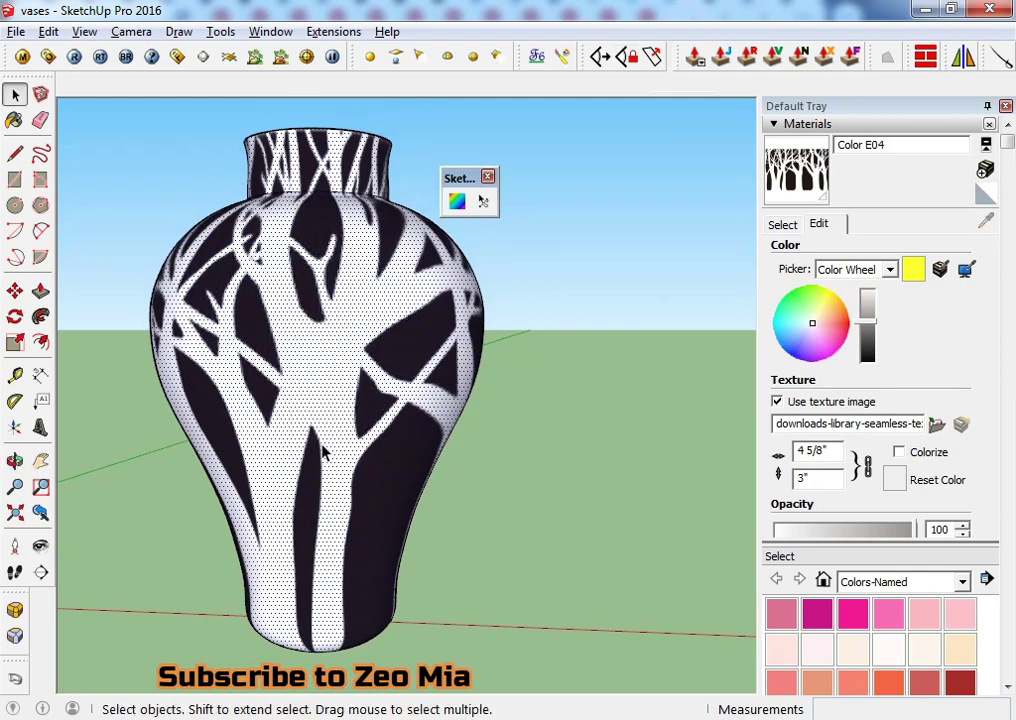
scroll(322, 453, "down", 2)
middle_click_drag(295, 477, 454, 513)
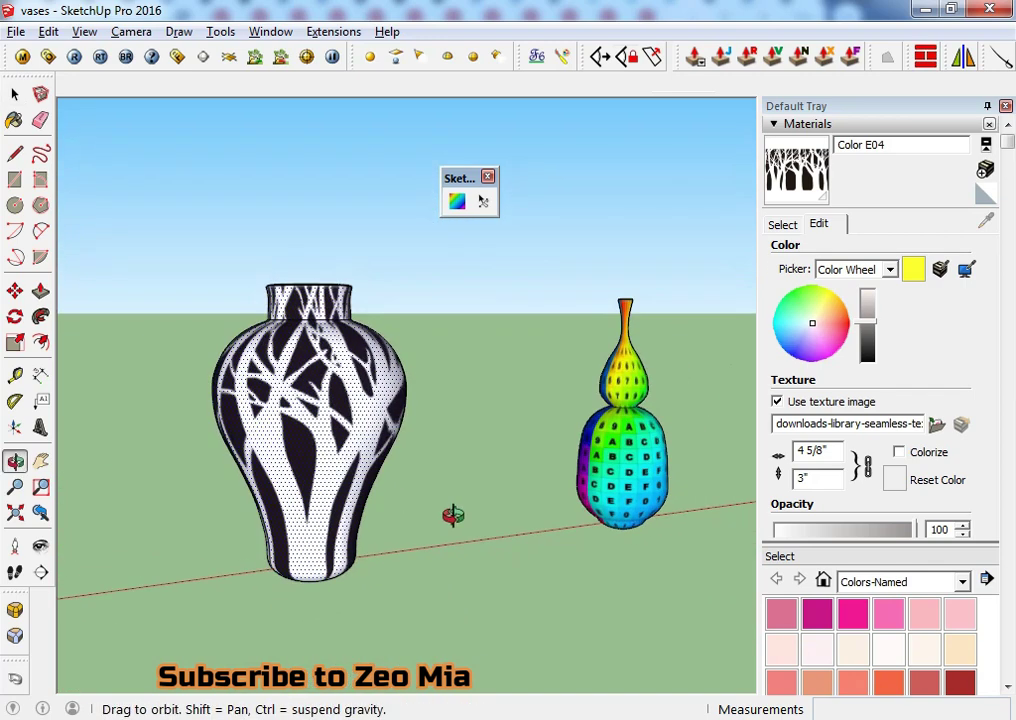
- Save the gourd vase's current UV layout with SketchUV
scroll(205, 488, "up", 2)
scroll(213, 487, "down", 3)
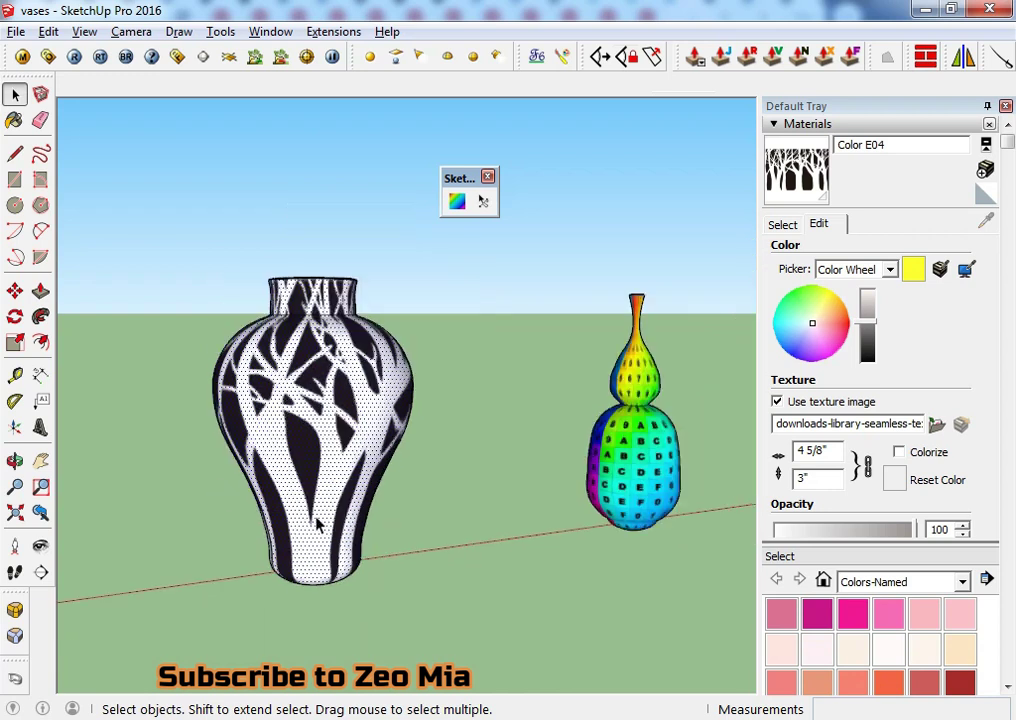
middle_click_drag(317, 522, 465, 481)
scroll(634, 492, "up", 3)
scroll(634, 492, "up", 2)
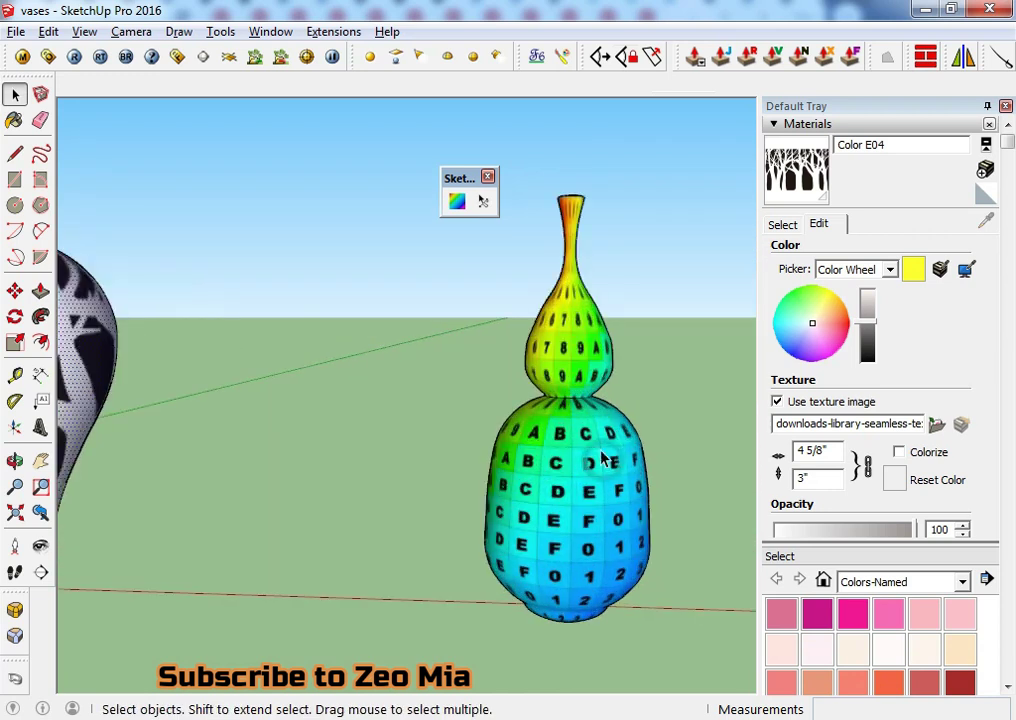
scroll(600, 450, "up", 2)
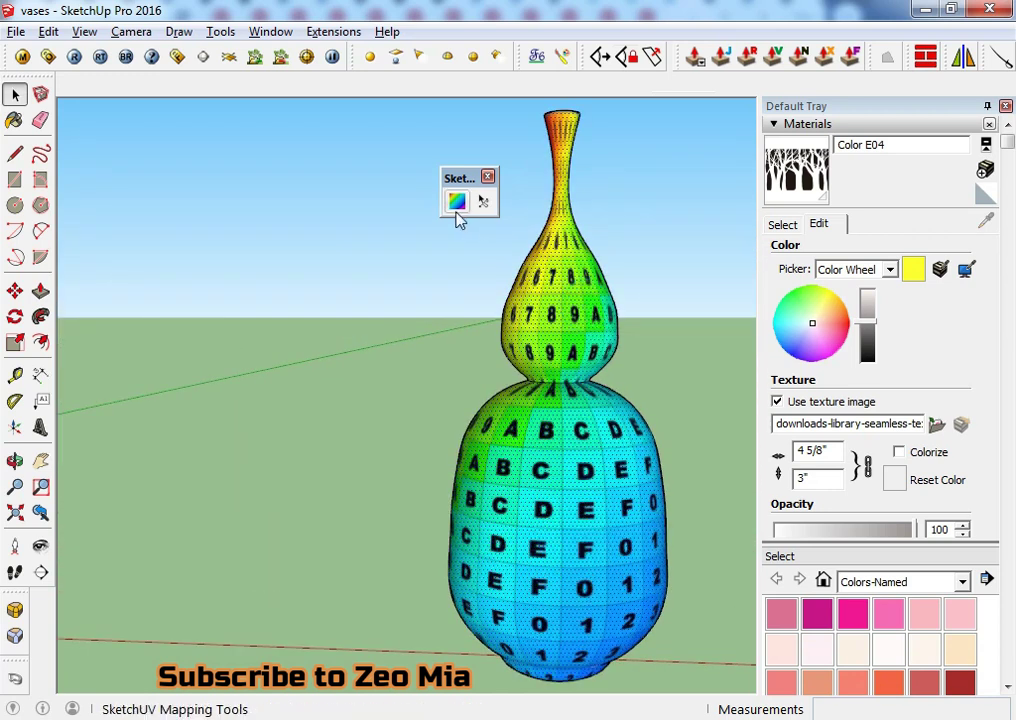
left_click(456, 202)
right_click(528, 490)
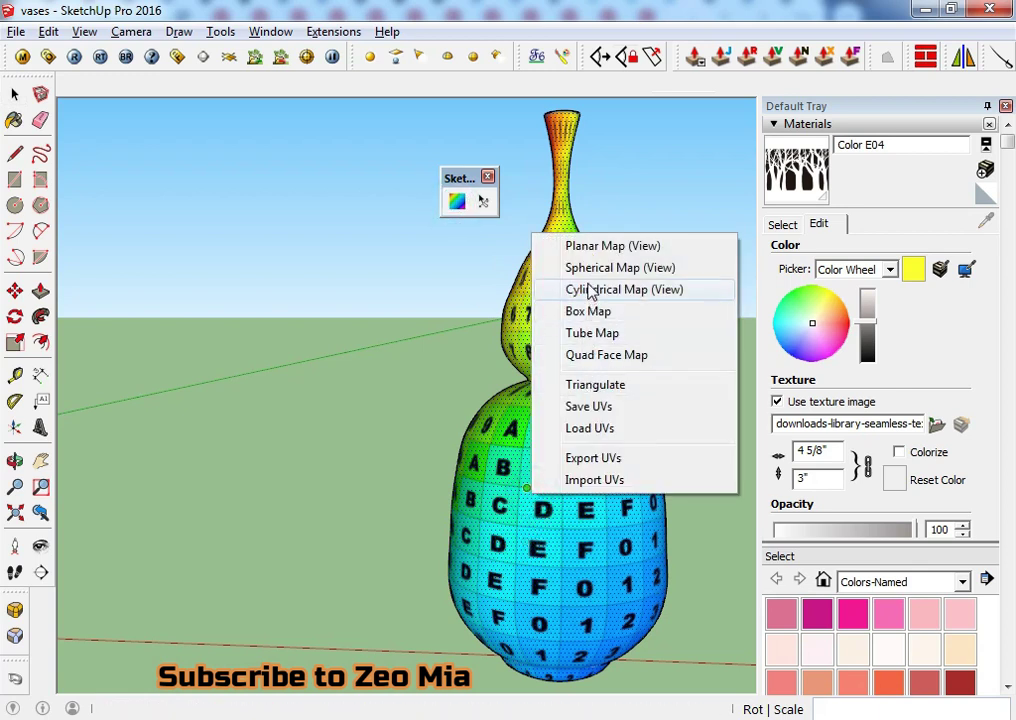
left_click(604, 409)
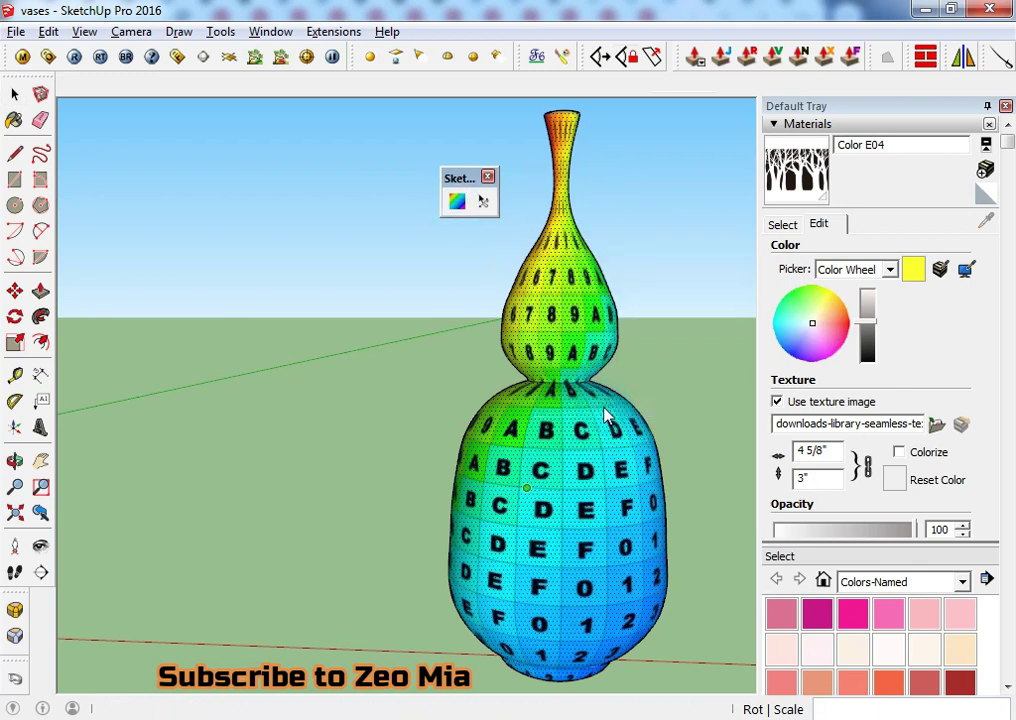
left_click(602, 415)
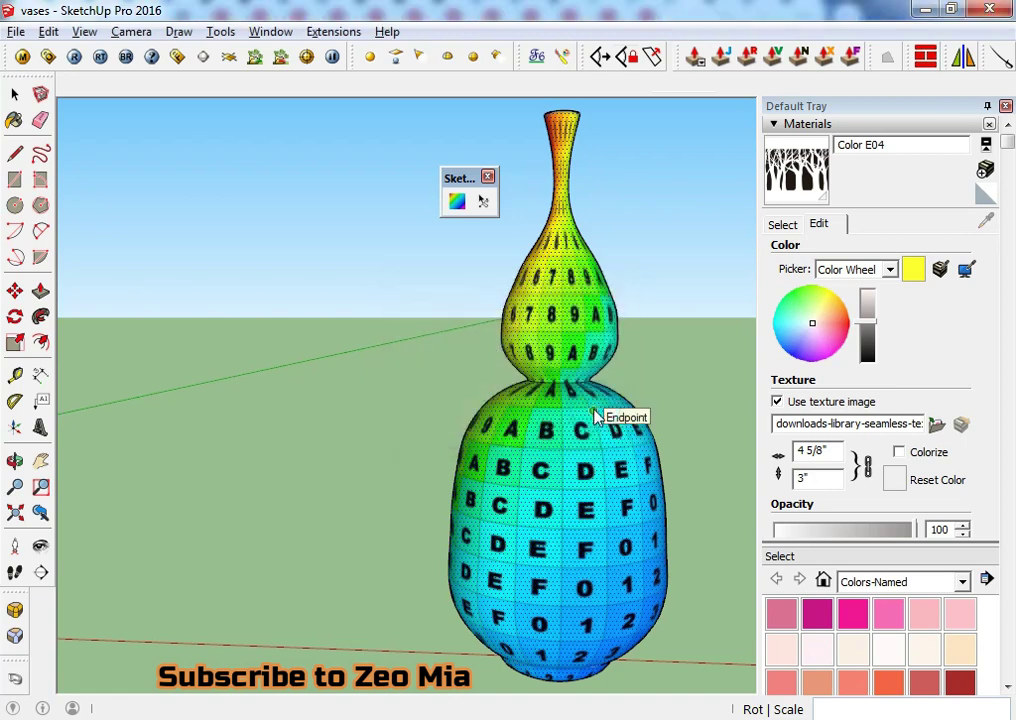
- Give the gourd vase 0002_MediumVioletRed, textured with the blue-glass image
left_click(816, 612)
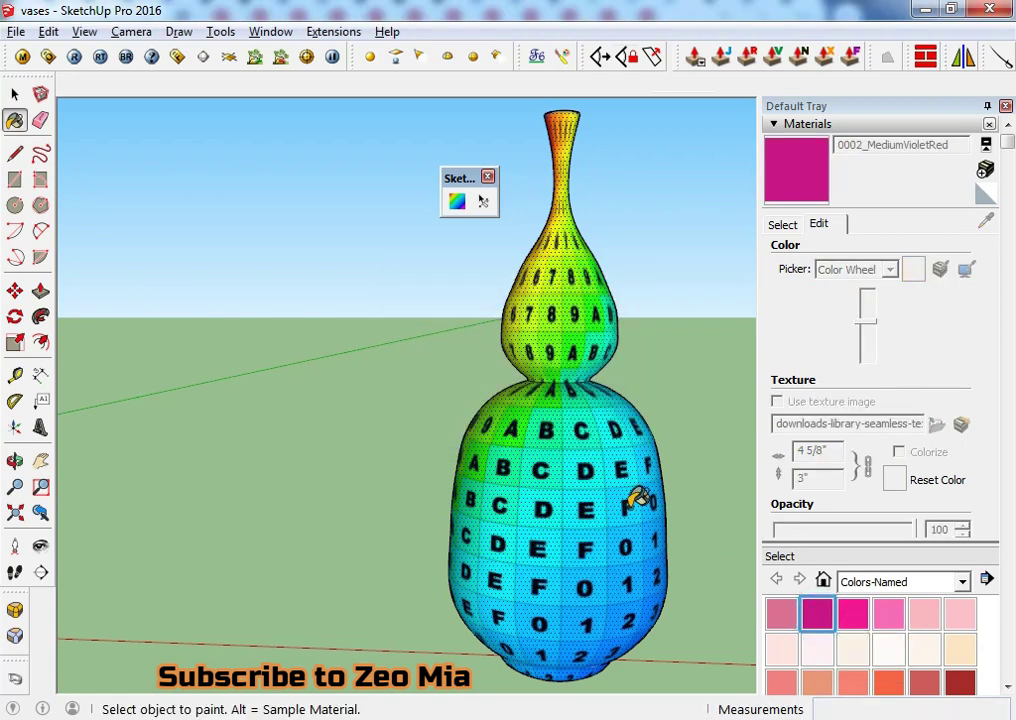
left_click(937, 423)
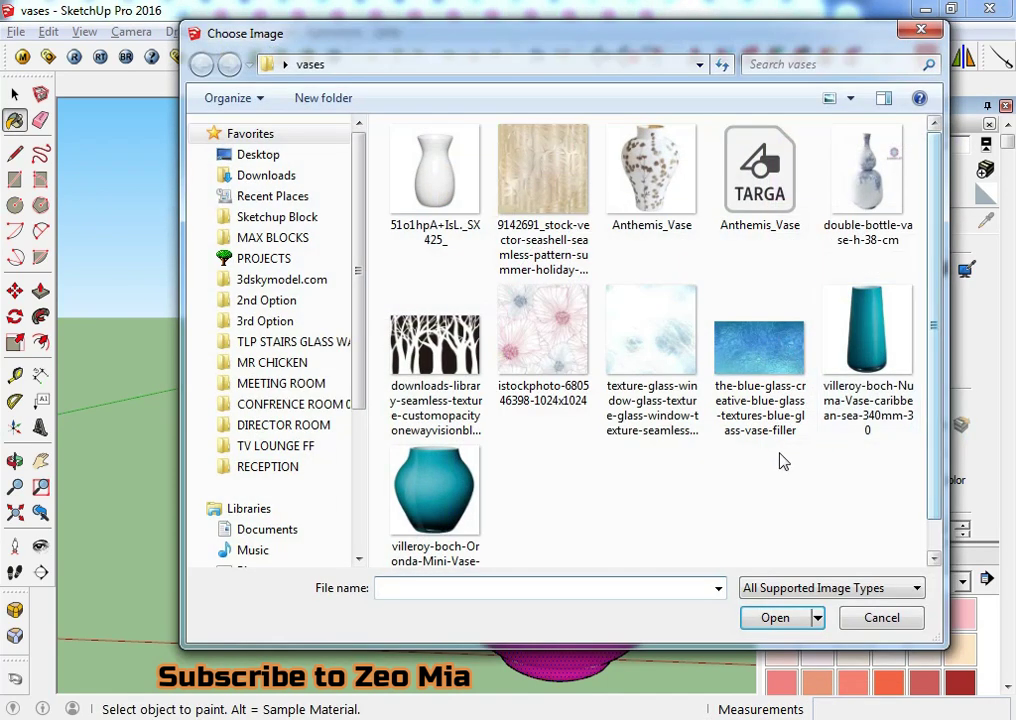
left_click(780, 348)
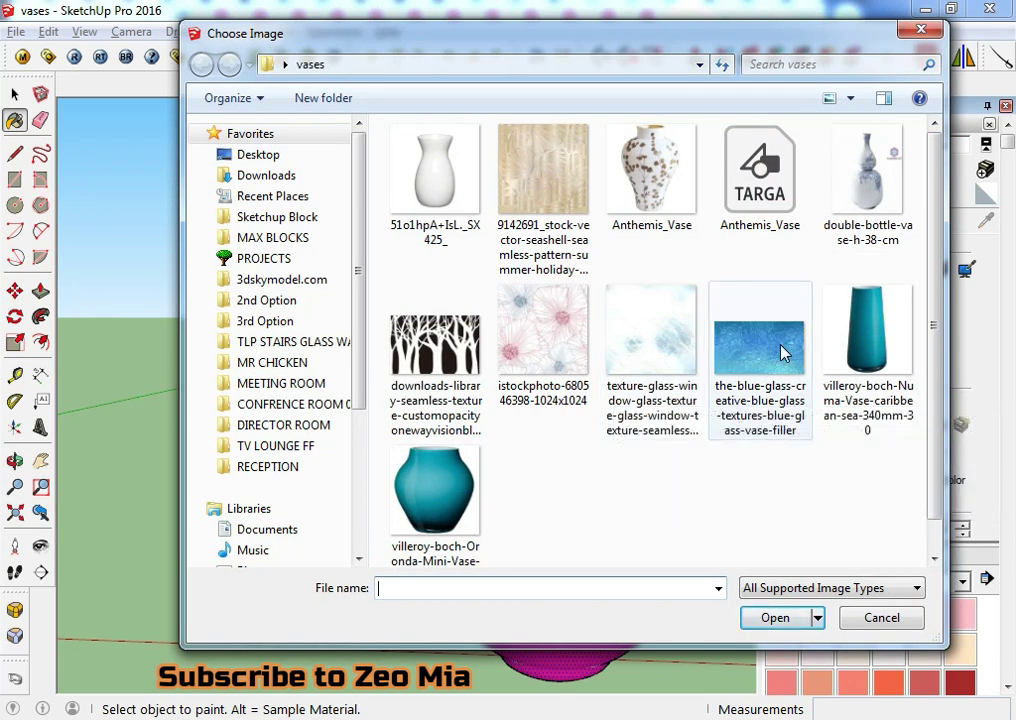
left_click(775, 618)
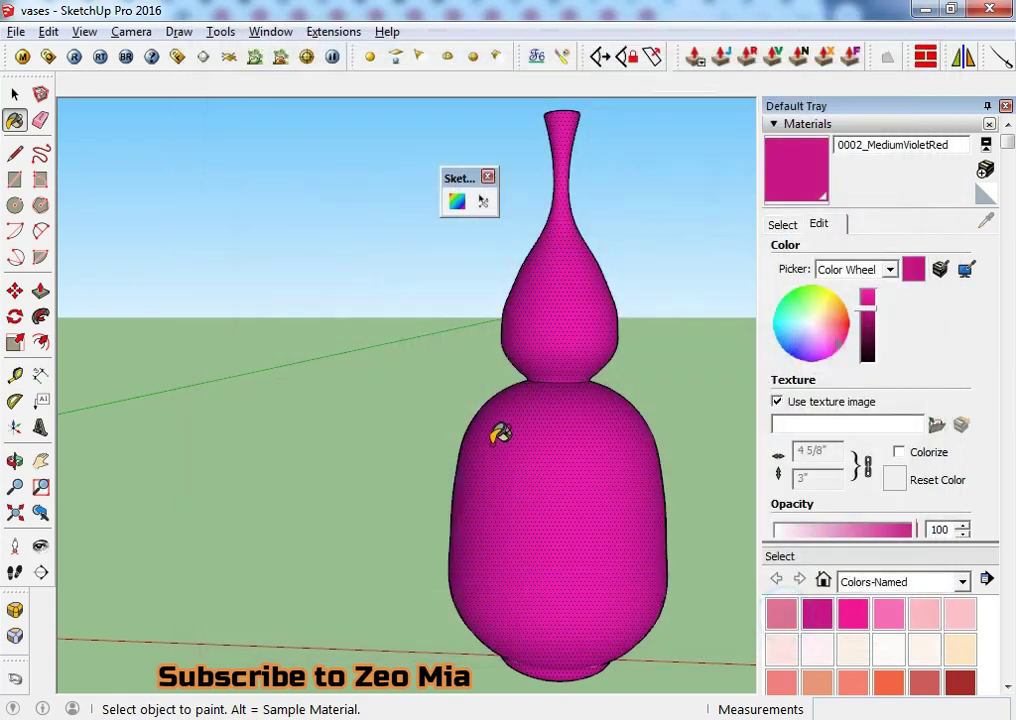
key("space")
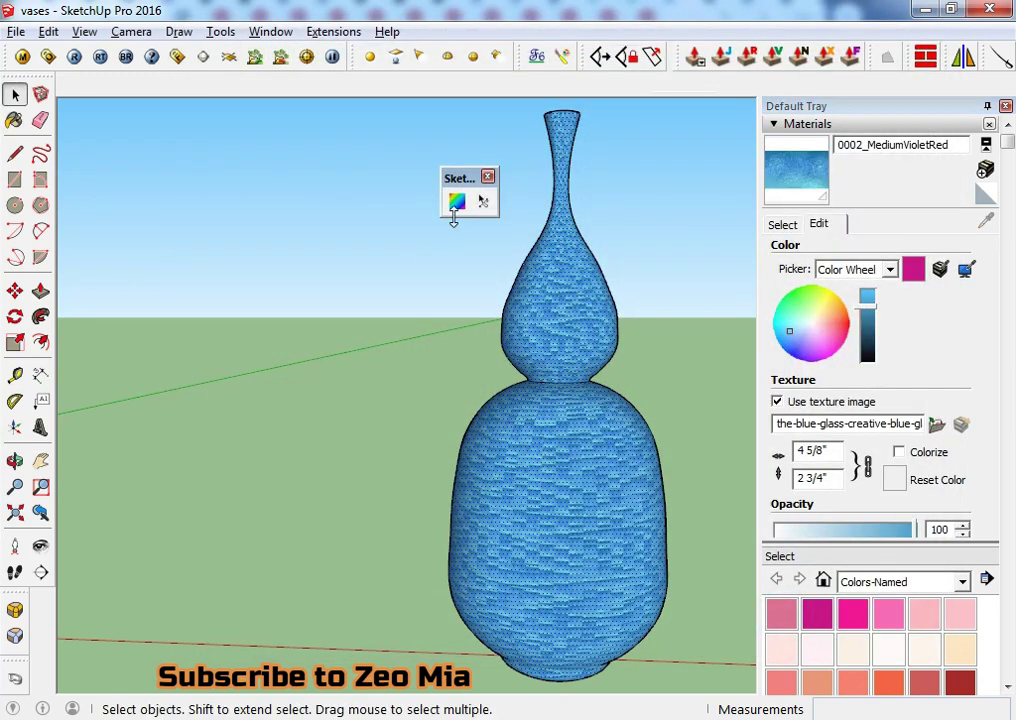
- Reload the saved UVs on the gourd vase, confirming the 4998-face message
left_click(456, 201)
right_click(543, 437)
left_click(598, 632)
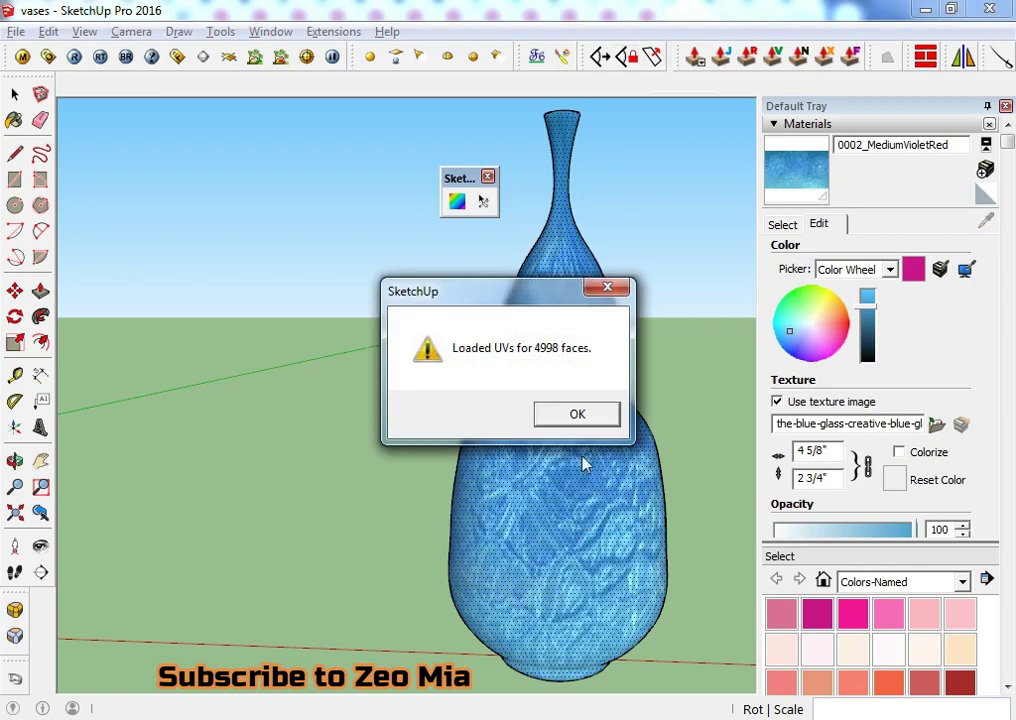
left_click(578, 415)
- Orbit and zoom to frame all three vases, including the numbered tapered vase
scroll(640, 415, "up", 2)
scroll(621, 451, "up", 2)
mouse_move(465, 490)
middle_mouse_down()
mouse_move(952, 492)
mouse_move(517, 544)
mouse_move(75, 562)
mouse_move(523, 653)
middle_mouse_up()
scroll(364, 396, "down", 2)
scroll(392, 552, "down", 2)
scroll(392, 552, "down", 2)
mouse_move(392, 552)
middle_mouse_down()
mouse_move(635, 483)
mouse_move(502, 546)
mouse_move(587, 535)
middle_mouse_up()
scroll(442, 499, "down", 2)
mouse_move(578, 612)
middle_mouse_down()
mouse_move(332, 601)
mouse_move(444, 526)
mouse_move(366, 560)
mouse_move(396, 443)
middle_mouse_up()
scroll(483, 540, "up", 2)
scroll(474, 556, "up", 1)
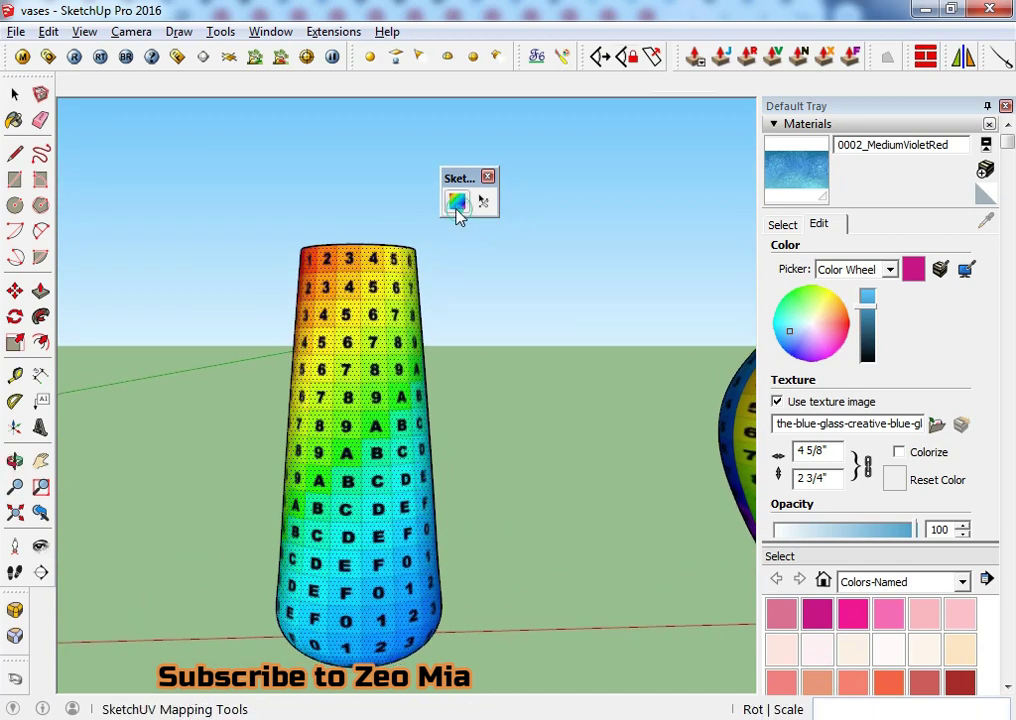
- Save the tapered vase's current UV layout with SketchUV
left_click(457, 201)
right_click(386, 487)
left_click(441, 402)
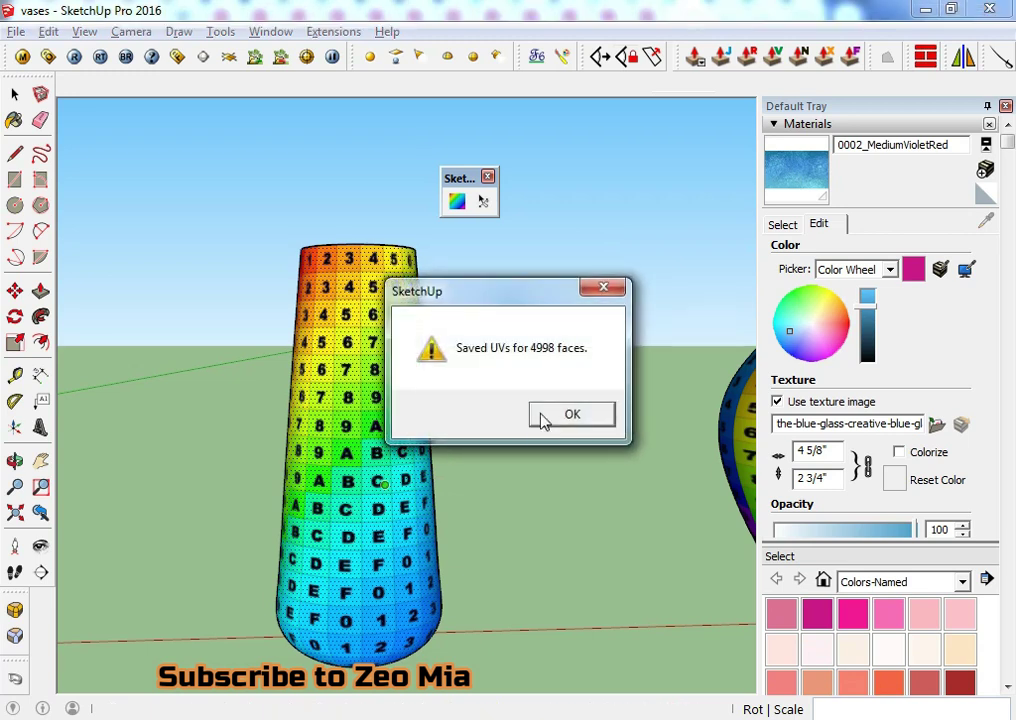
left_click(540, 412)
middle_click_drag(537, 410, 422, 608)
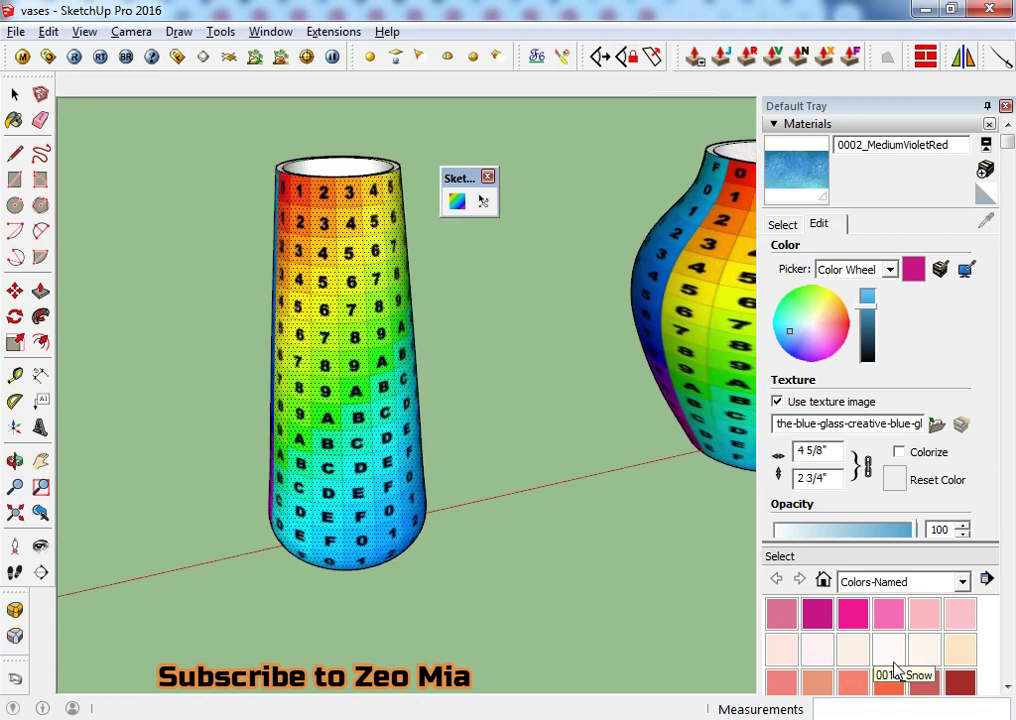
- Give the tapered vase 0017_IndianRed, textured with the frosted glass window image
left_click(932, 678)
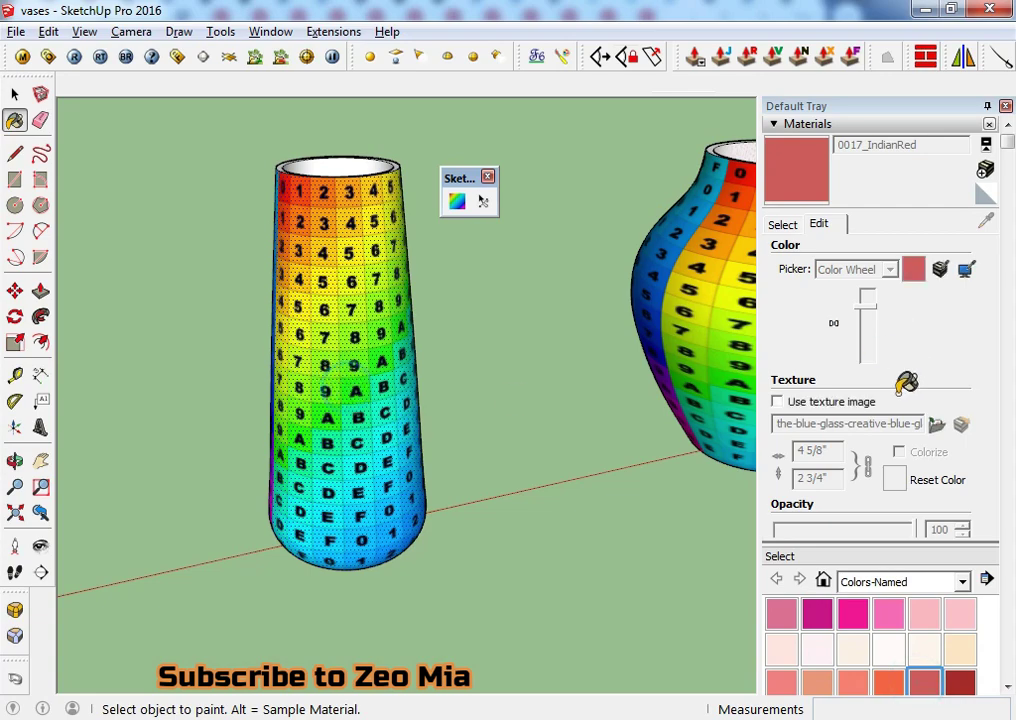
left_click(936, 428)
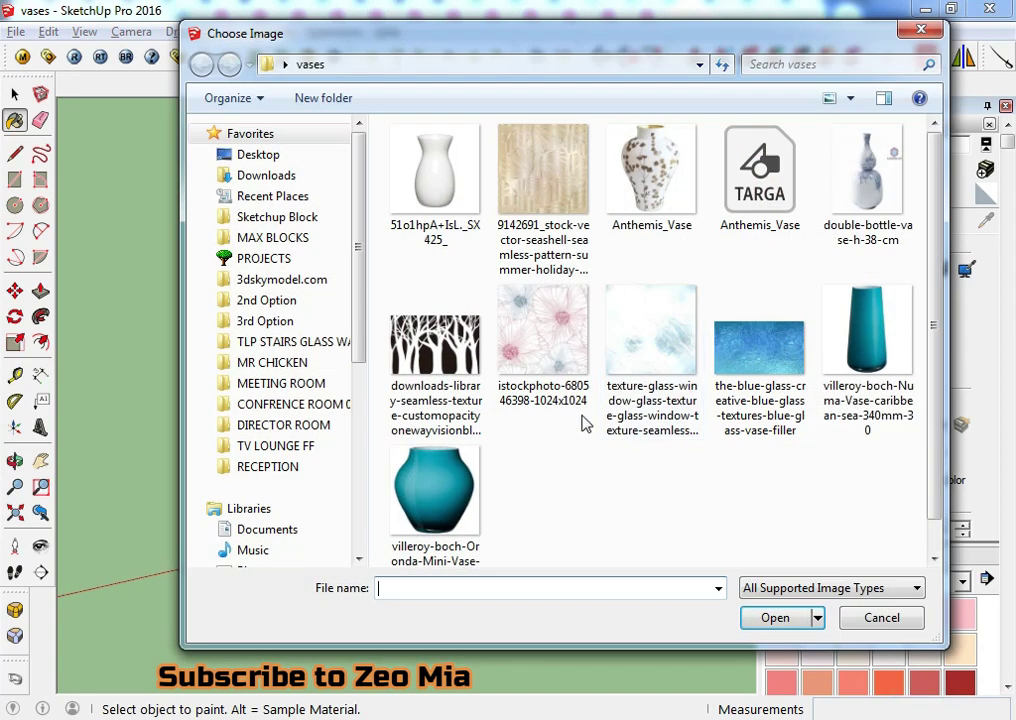
left_click(647, 345)
left_click(775, 617)
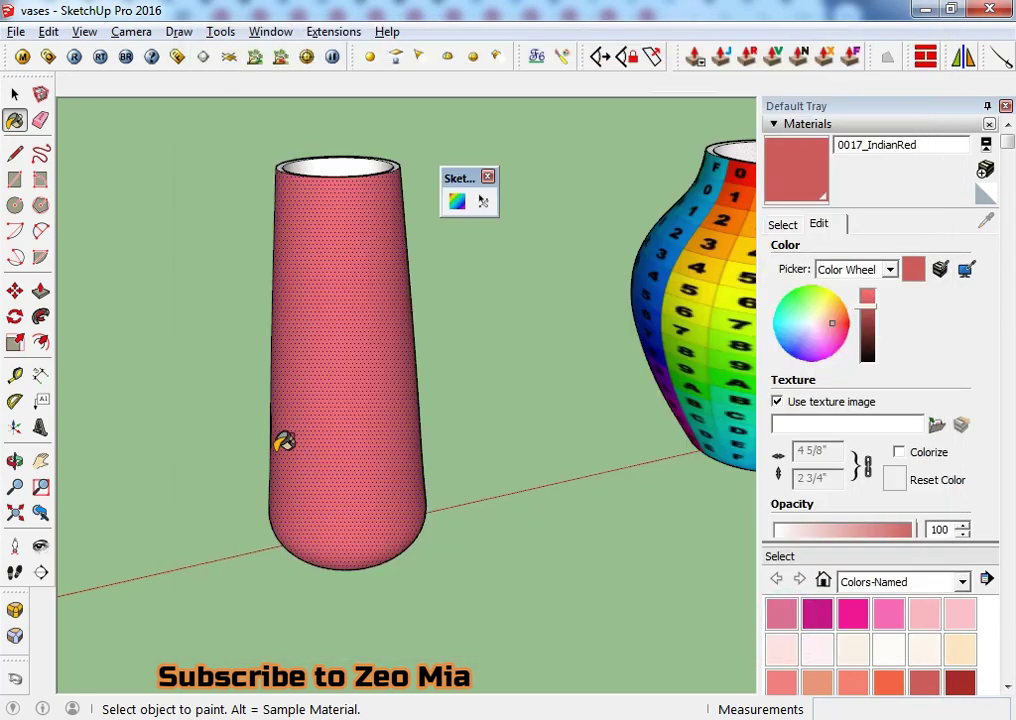
scroll(338, 415, "up", 1)
key("space")
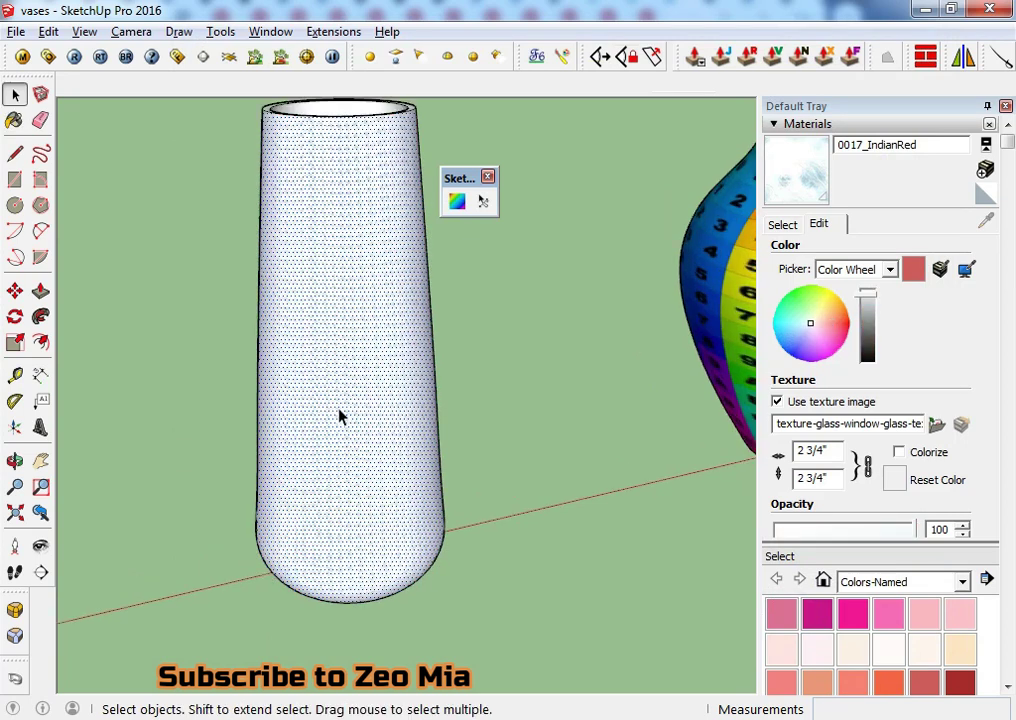
scroll(338, 415, "up", 1)
- Load the saved UVs back onto the tapered vase and confirm the 4998-face message
left_click(457, 203)
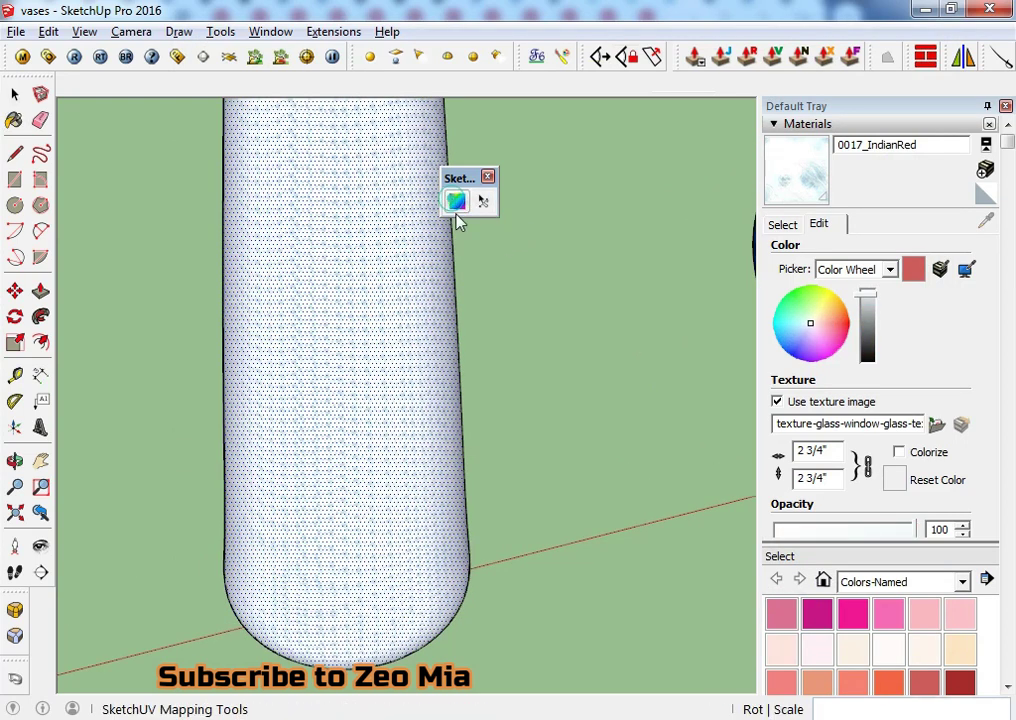
right_click(353, 374)
left_click(455, 570)
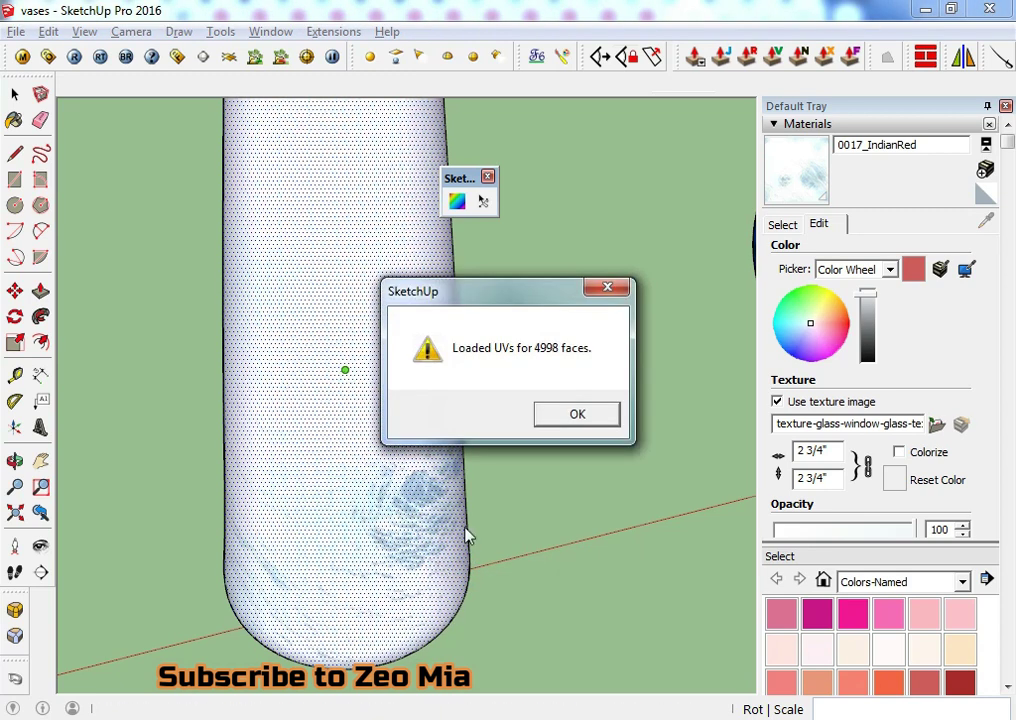
left_click(548, 413)
- Orbit and zoom out to a ground-level view beside the vases
scroll(420, 528, "down", 3)
mouse_move(417, 526)
middle_mouse_down()
mouse_move(748, 565)
mouse_move(338, 549)
mouse_move(710, 501)
middle_mouse_up()
mouse_move(333, 578)
middle_mouse_down()
mouse_move(644, 680)
mouse_move(428, 473)
middle_mouse_up()
scroll(428, 473, "down", 3)
middle_click_drag(404, 612, 476, 465)
scroll(404, 562, "down", 3)
mouse_move(404, 562)
middle_mouse_down()
mouse_move(237, 423)
mouse_move(163, 513)
mouse_move(528, 483)
mouse_move(510, 430)
middle_mouse_up()
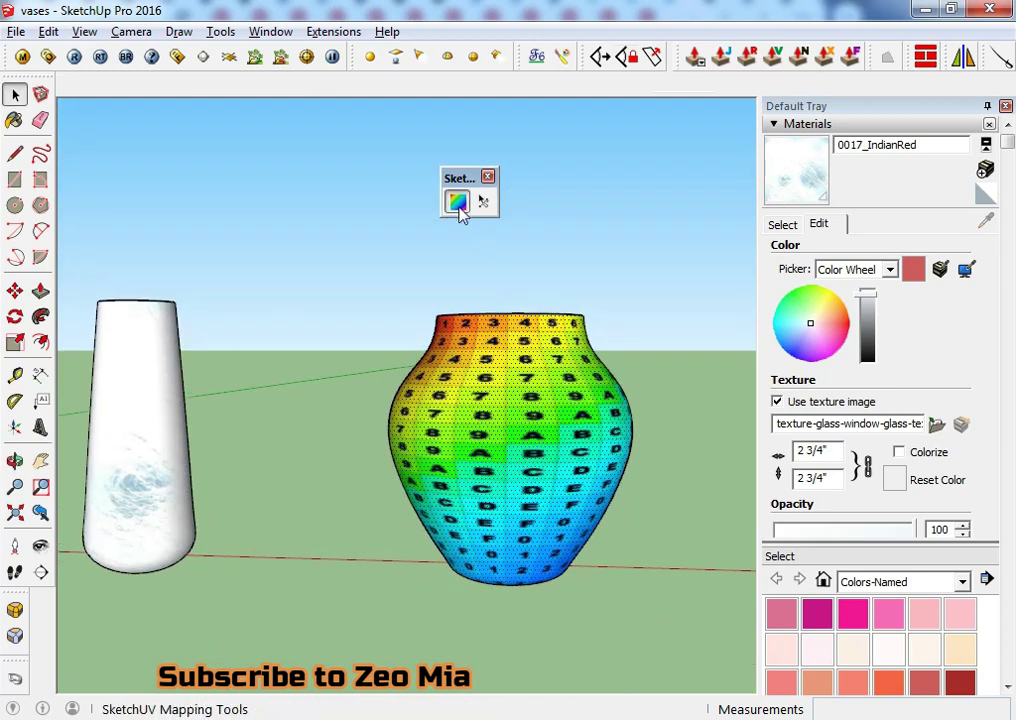
- Save the round vase's current UV mapping with SketchUV
left_click(456, 201)
right_click(485, 388)
left_click(545, 562)
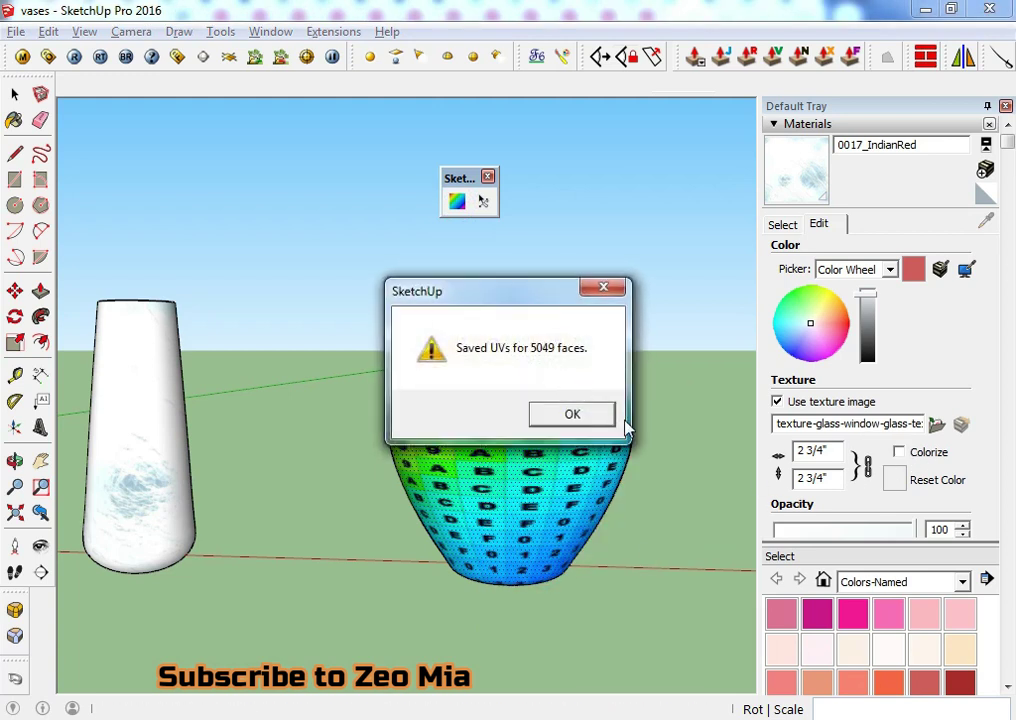
key("Return")
- Paint the round vase with 0012_Bisque and texture it with the floral istockphoto image
left_click(935, 427)
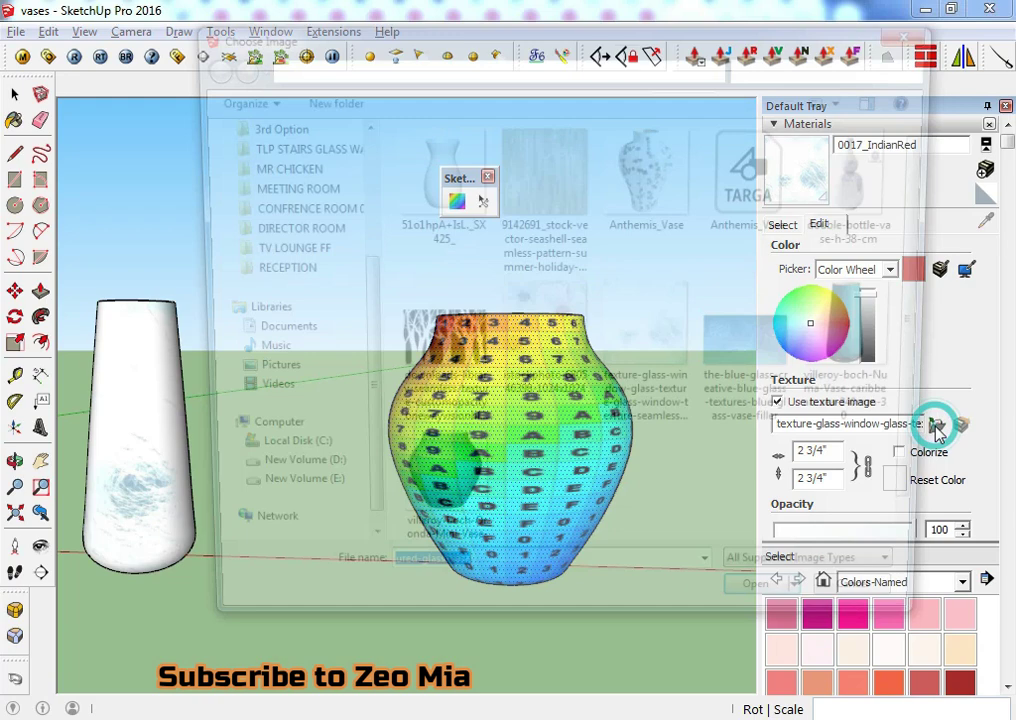
left_click(527, 385)
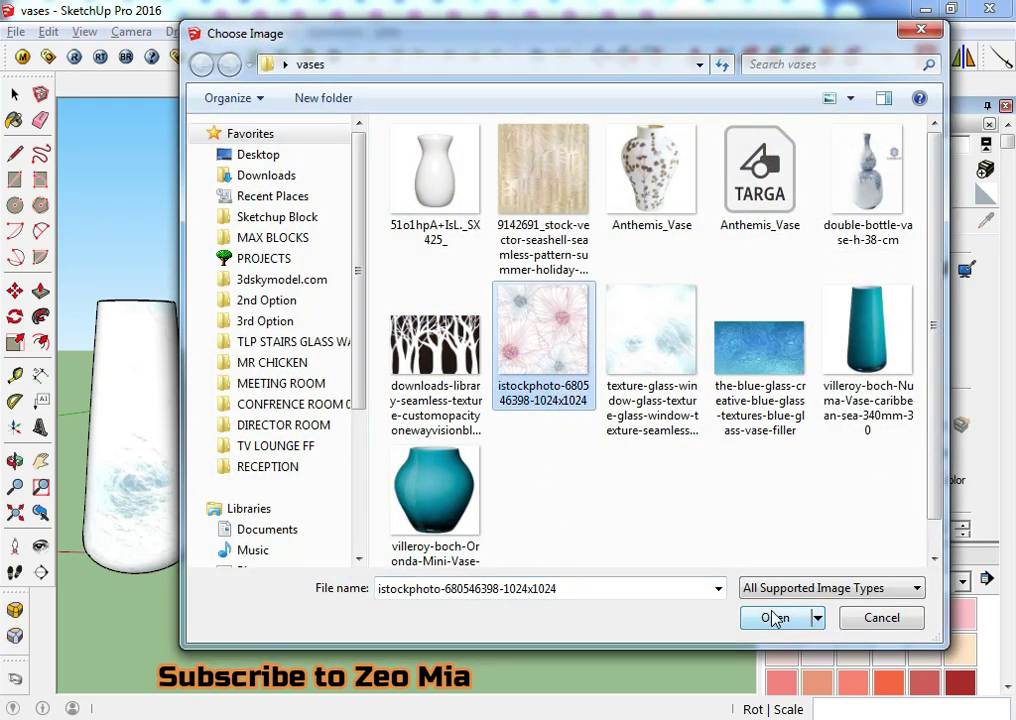
left_click(887, 618)
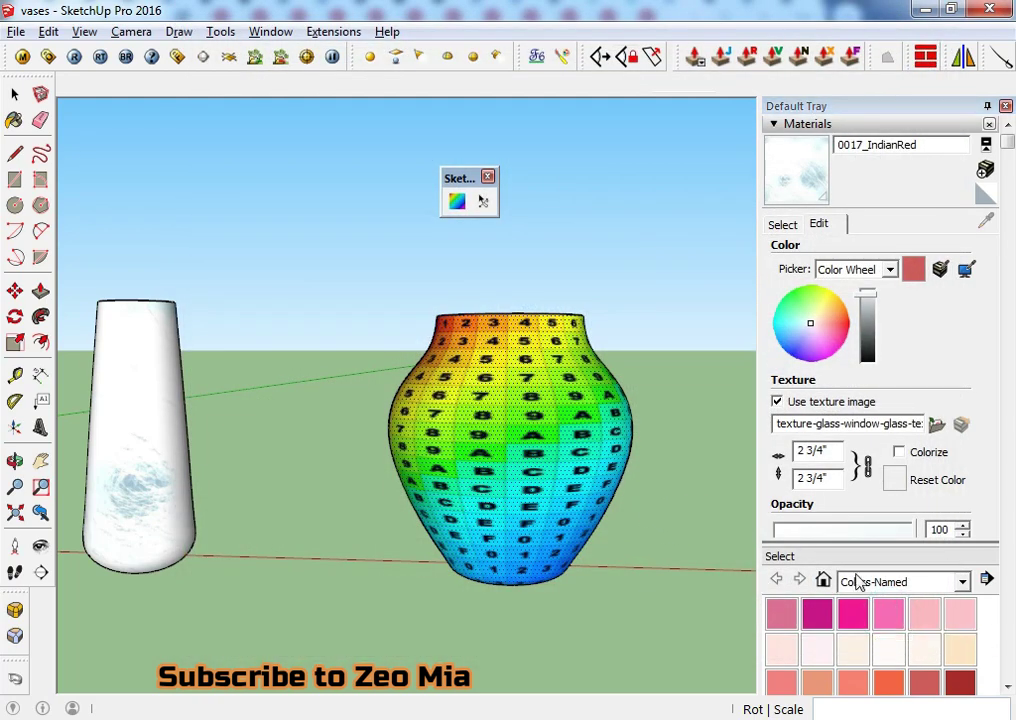
left_click(956, 650)
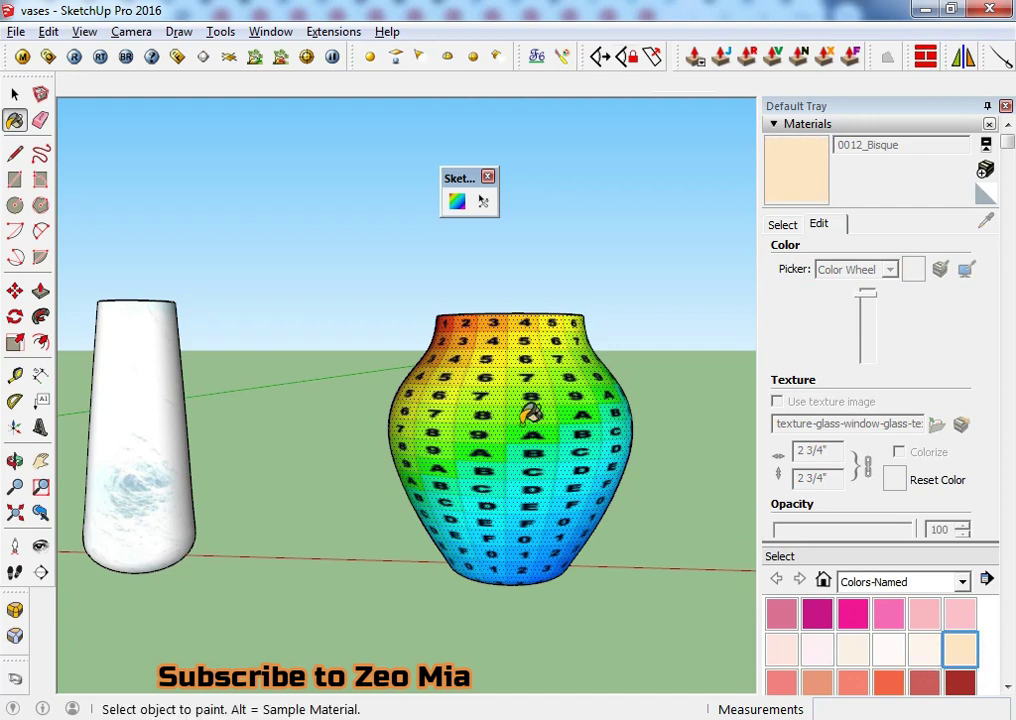
left_click(608, 440)
left_click(937, 424)
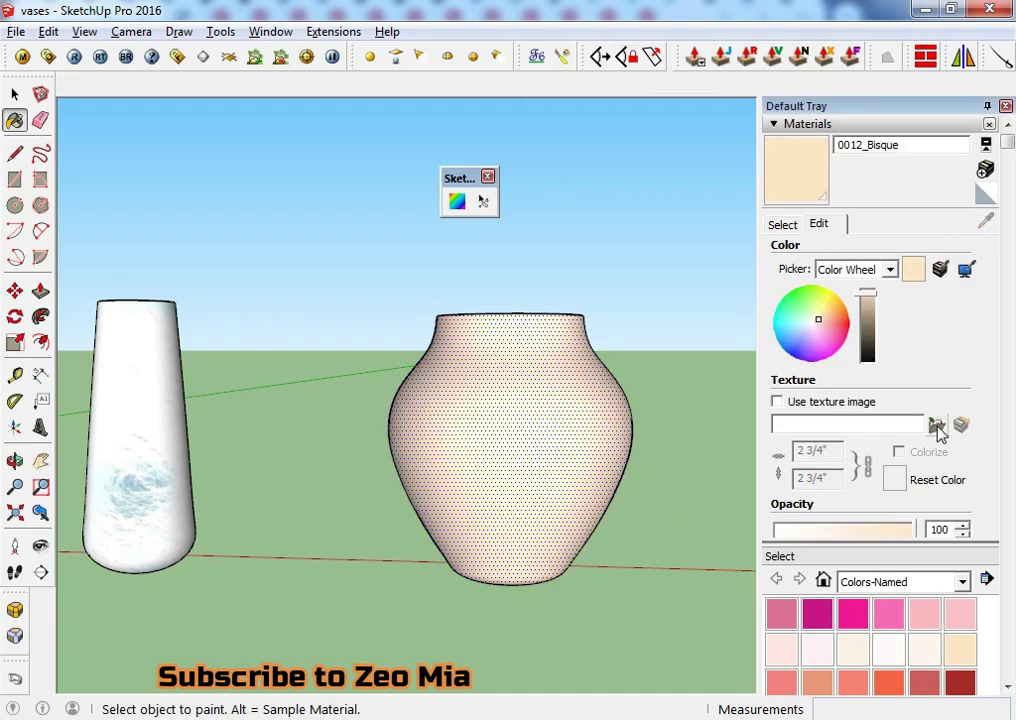
left_click(560, 346)
left_click(776, 617)
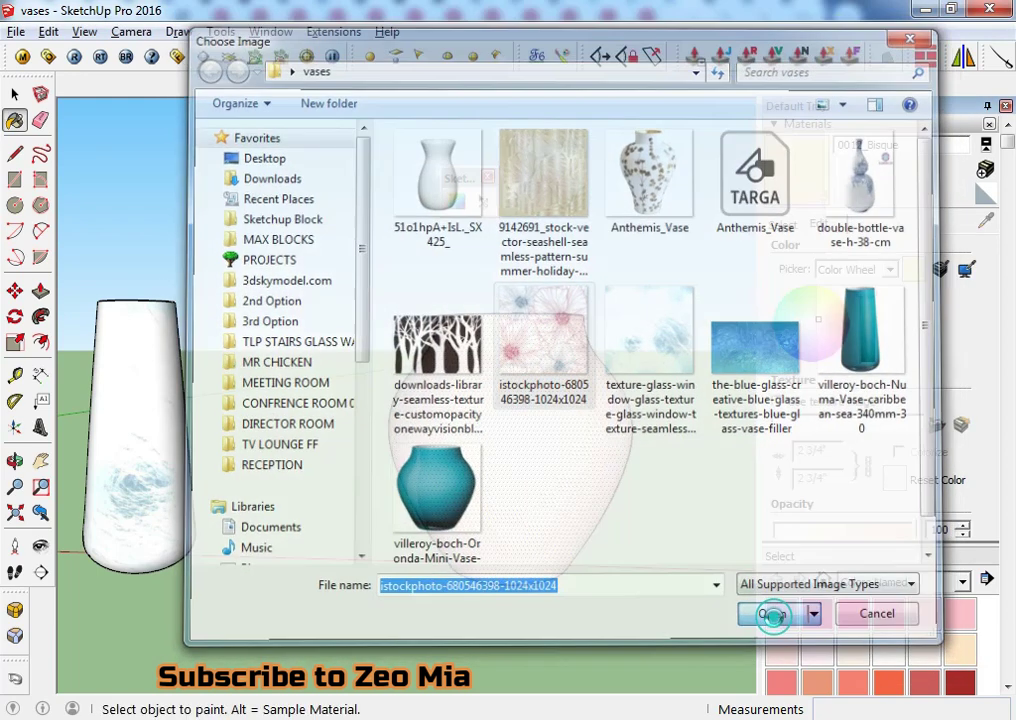
- Adjust the view slightly around the two vases
left_click(457, 203)
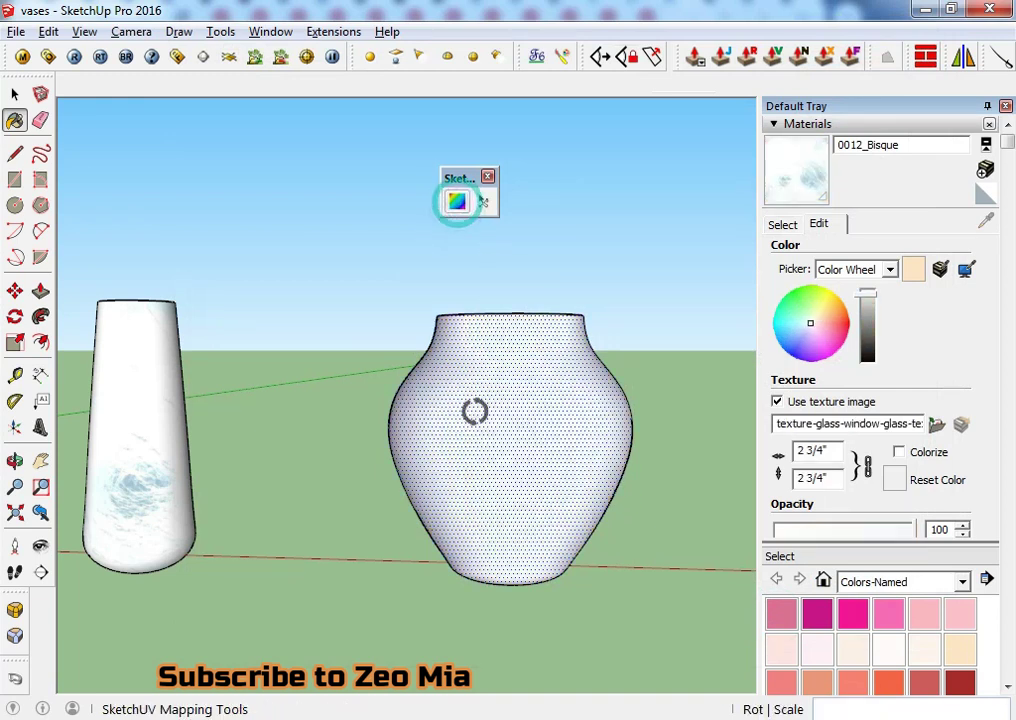
scroll(473, 418, "up", 2)
scroll(474, 424, "up", 3)
scroll(510, 410, "down", 3)
middle_click_drag(517, 422, 538, 452)
key("space")
left_click(782, 224)
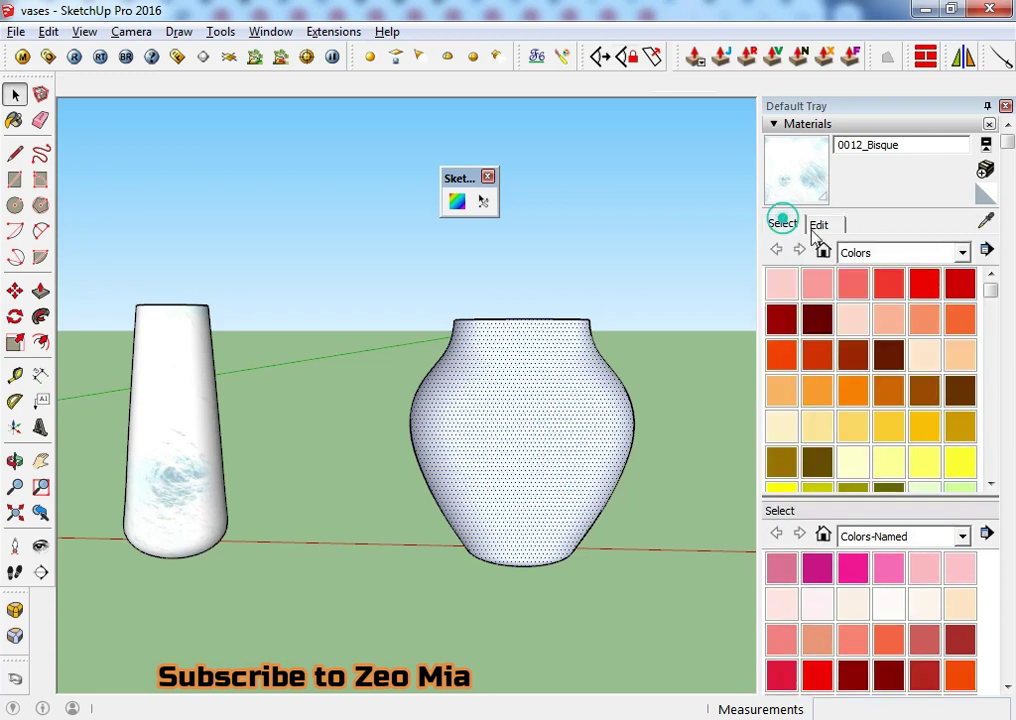
left_click(986, 221)
left_click(184, 413)
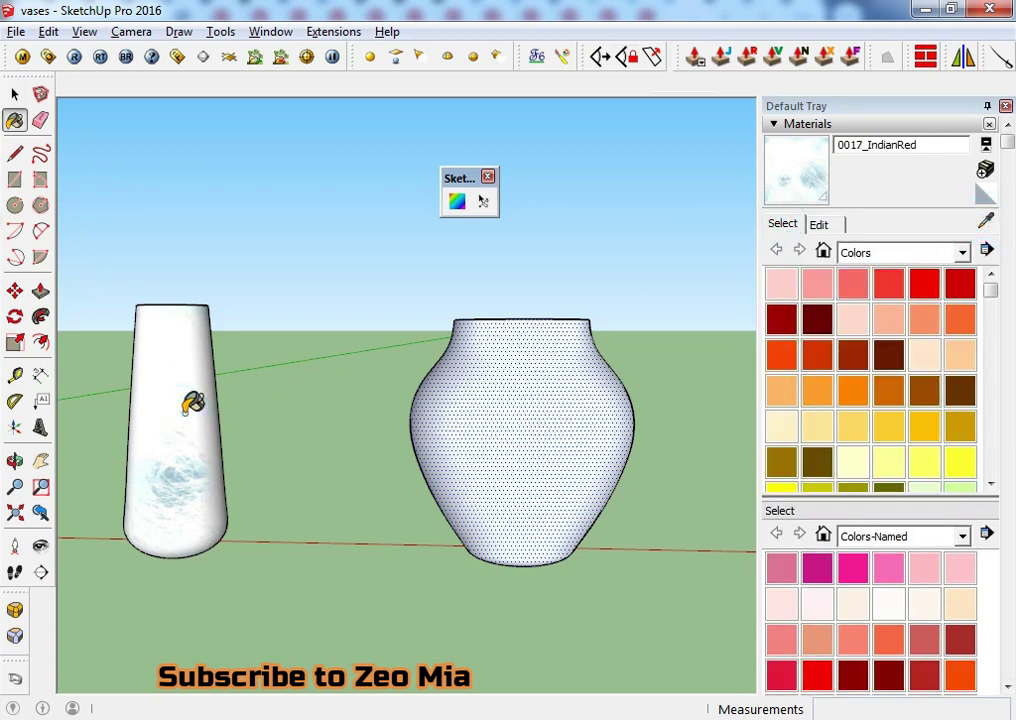
left_click(840, 224)
left_click(937, 422)
left_click(557, 333)
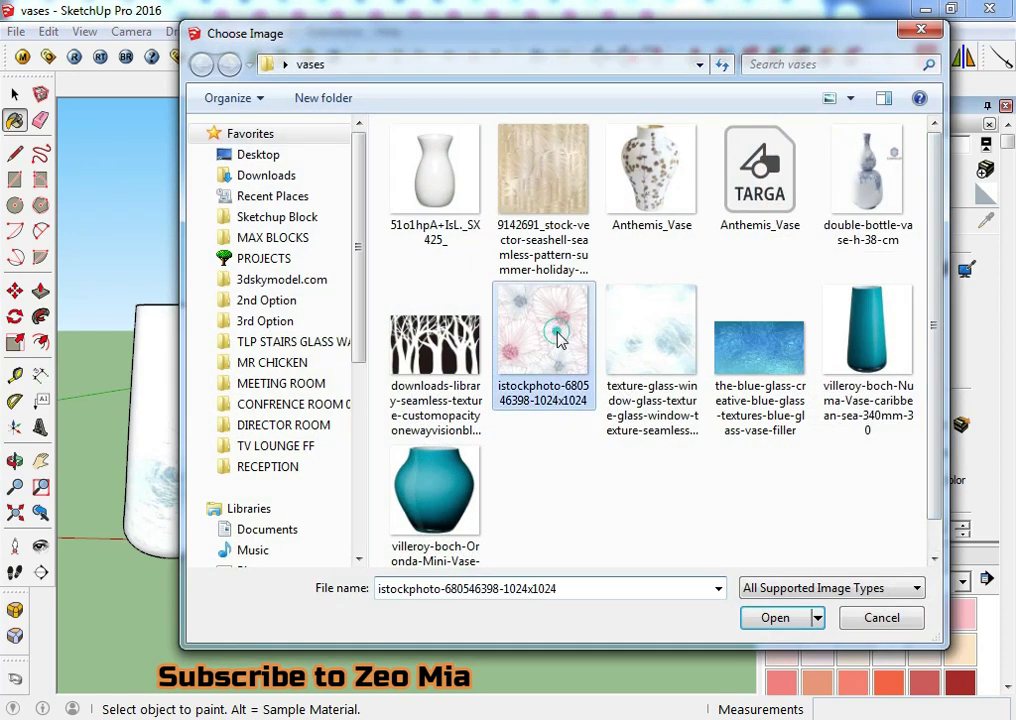
left_click(771, 615)
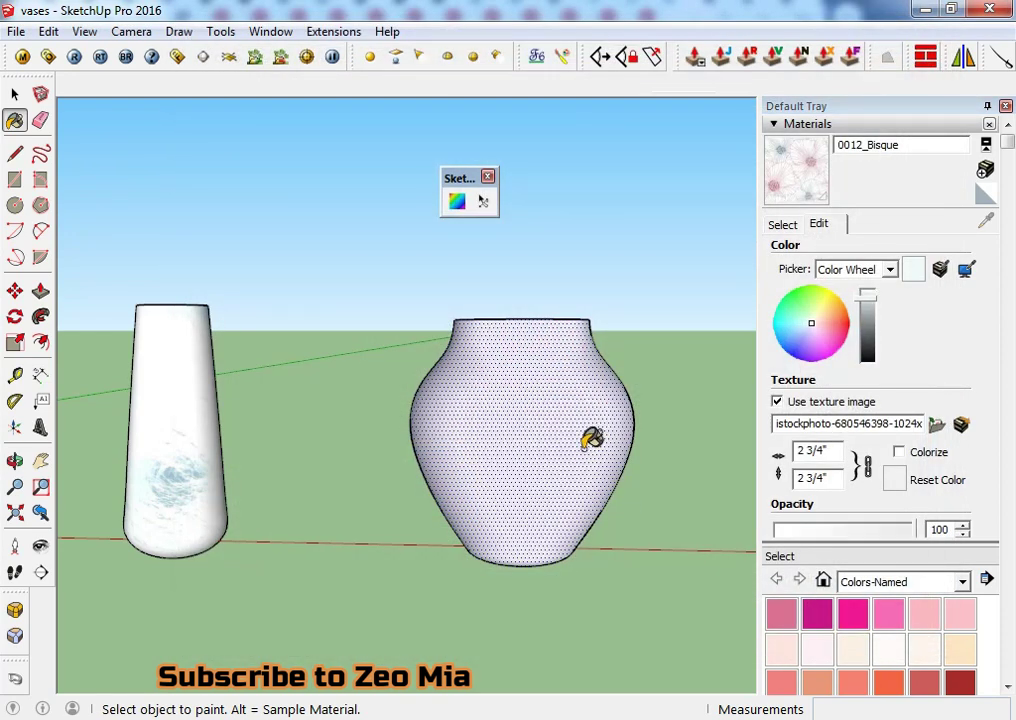
key("space")
scroll(583, 456, "up", 2)
scroll(556, 422, "up", 3)
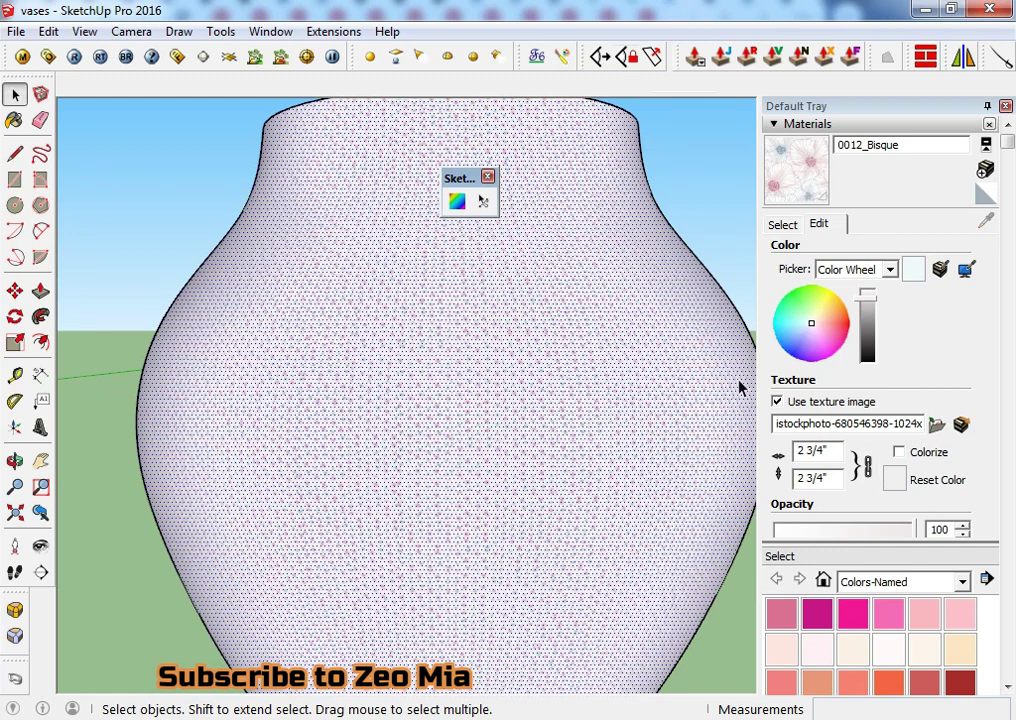
- Reload the saved UVs onto the round vase so the floral texture wraps cleanly
left_click(457, 201)
right_click(450, 322)
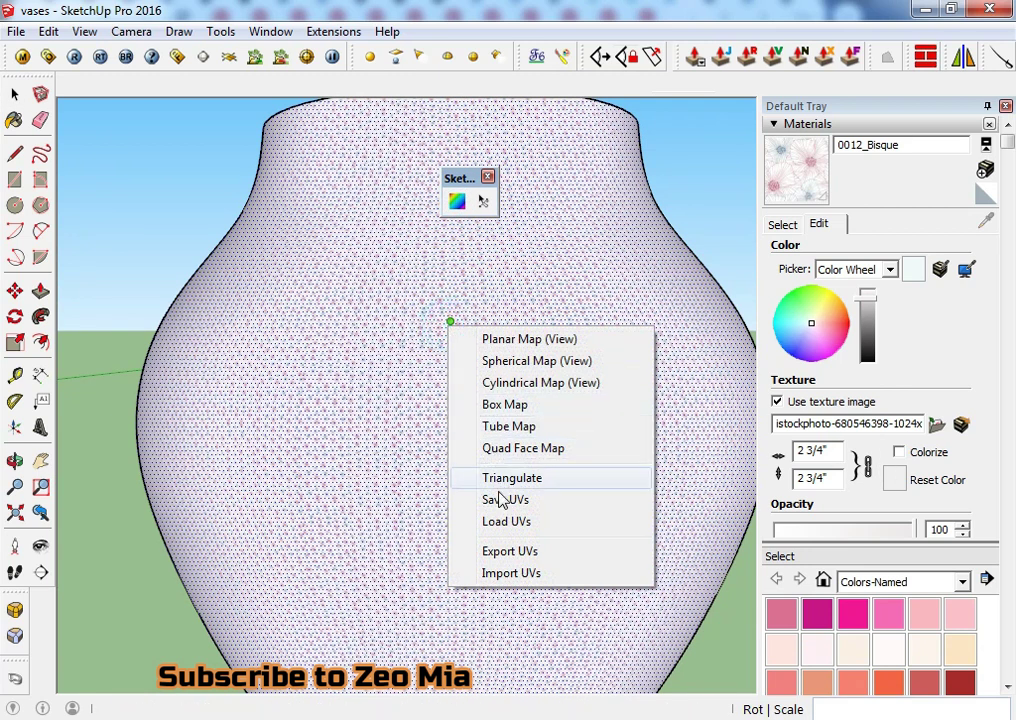
left_click(510, 522)
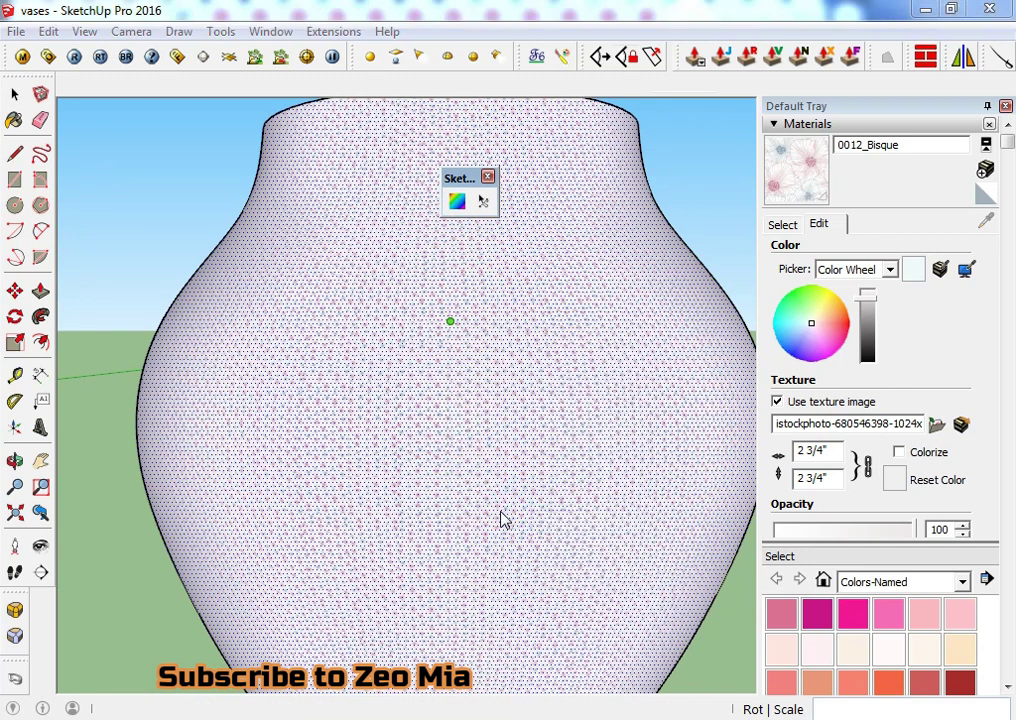
left_click(577, 418)
- Orbit around the floral vase and select the texture width value to change it to 1
mouse_move(560, 500)
middle_mouse_down()
mouse_move(380, 453)
mouse_move(422, 508)
mouse_move(166, 501)
mouse_move(449, 492)
mouse_move(352, 501)
mouse_move(381, 490)
mouse_move(370, 495)
middle_mouse_up()
key("space")
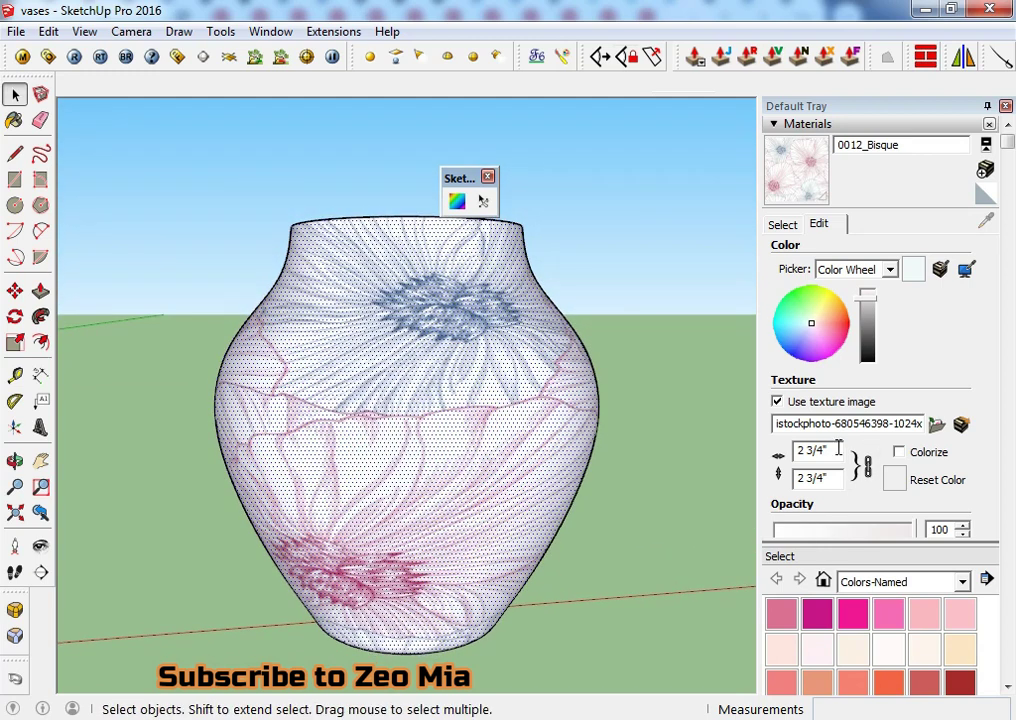
left_click_drag(838, 449, 774, 470)
- Unlock the floral texture's proportions, try heights of 2.5 and 1, then relock them
key("Return")
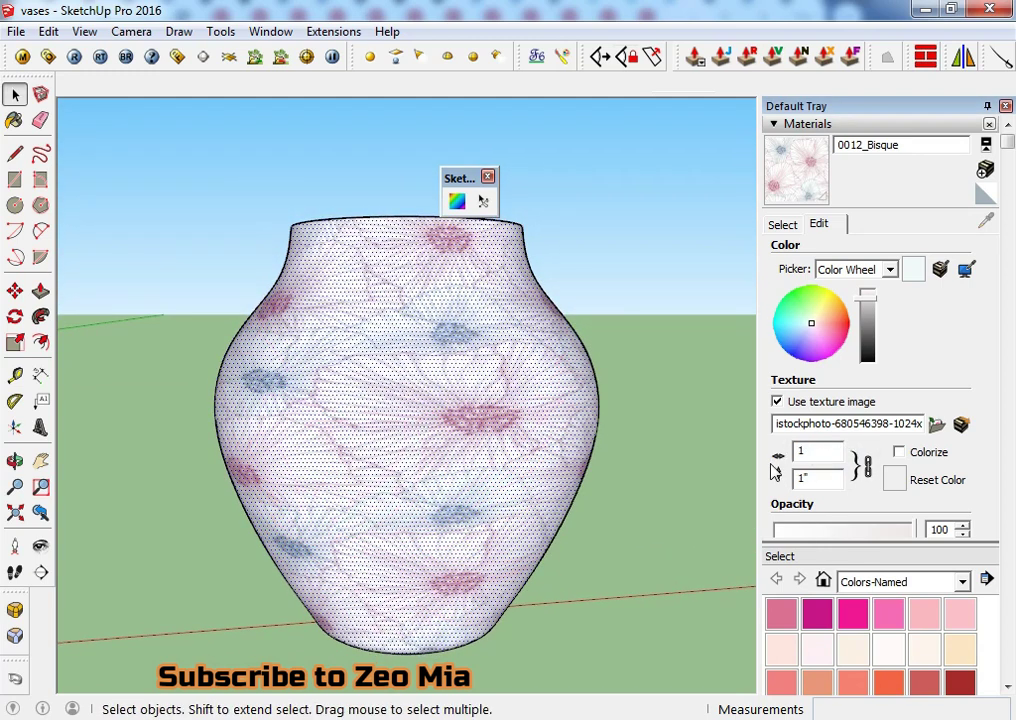
middle_click_drag(420, 499, 239, 517)
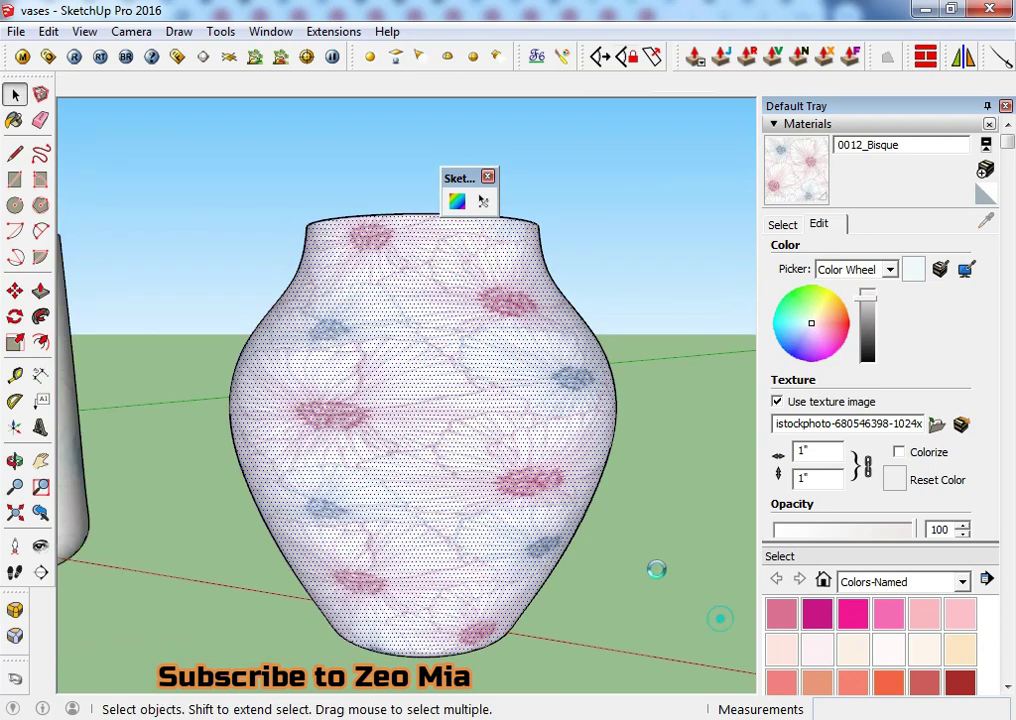
mouse_move(526, 519)
middle_mouse_down()
mouse_move(261, 483)
mouse_move(520, 500)
middle_mouse_up()
left_click(866, 462)
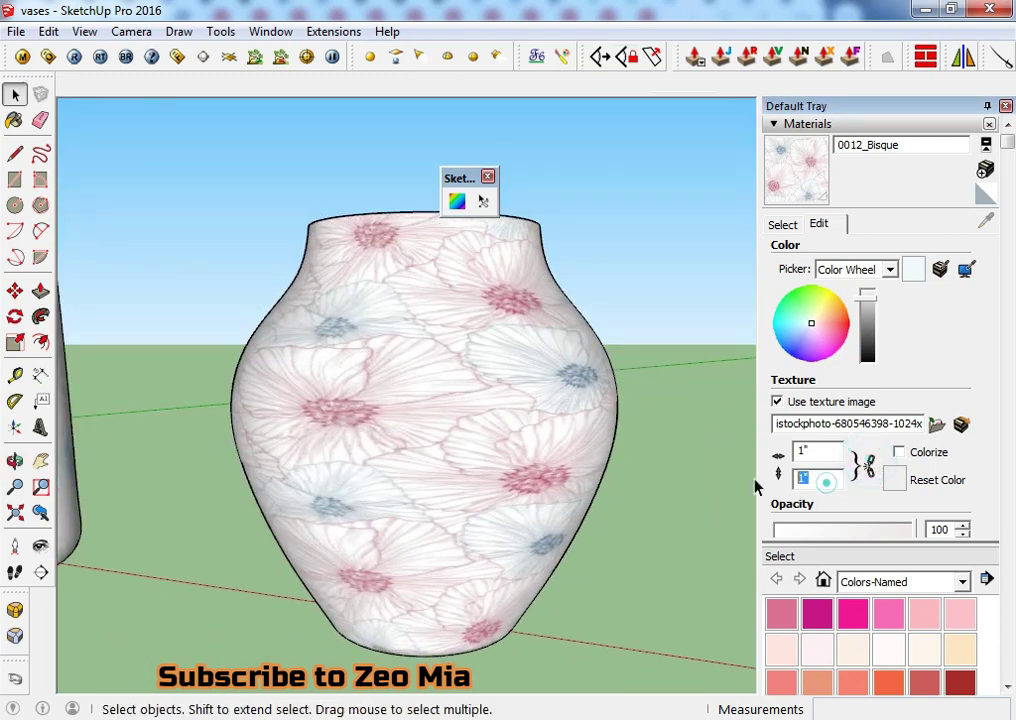
type("2")
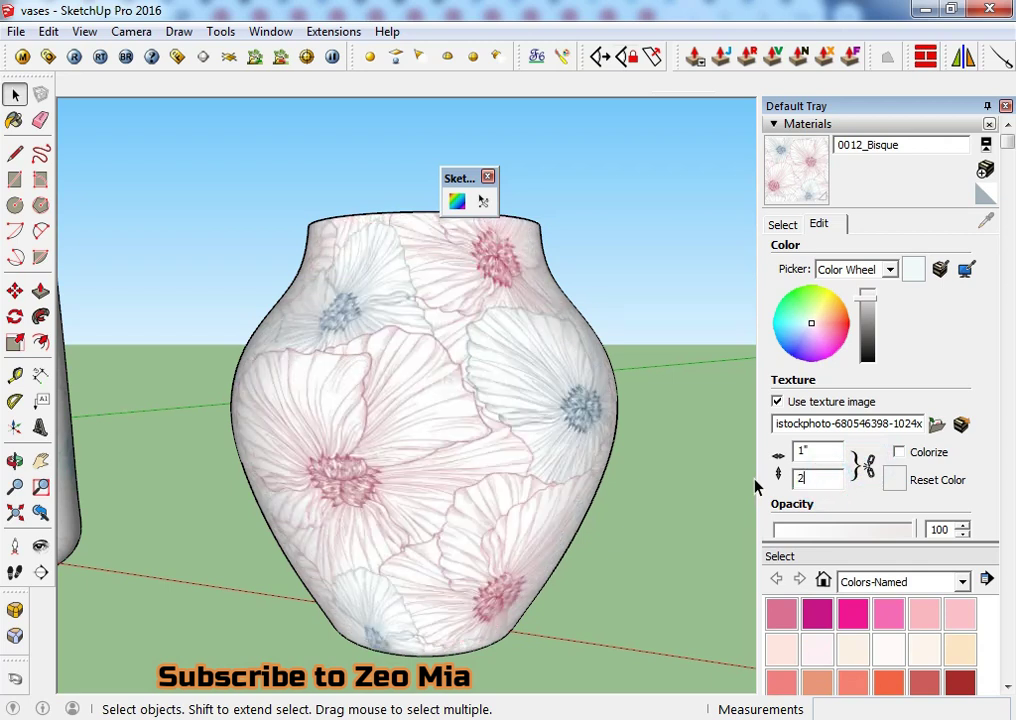
type("3")
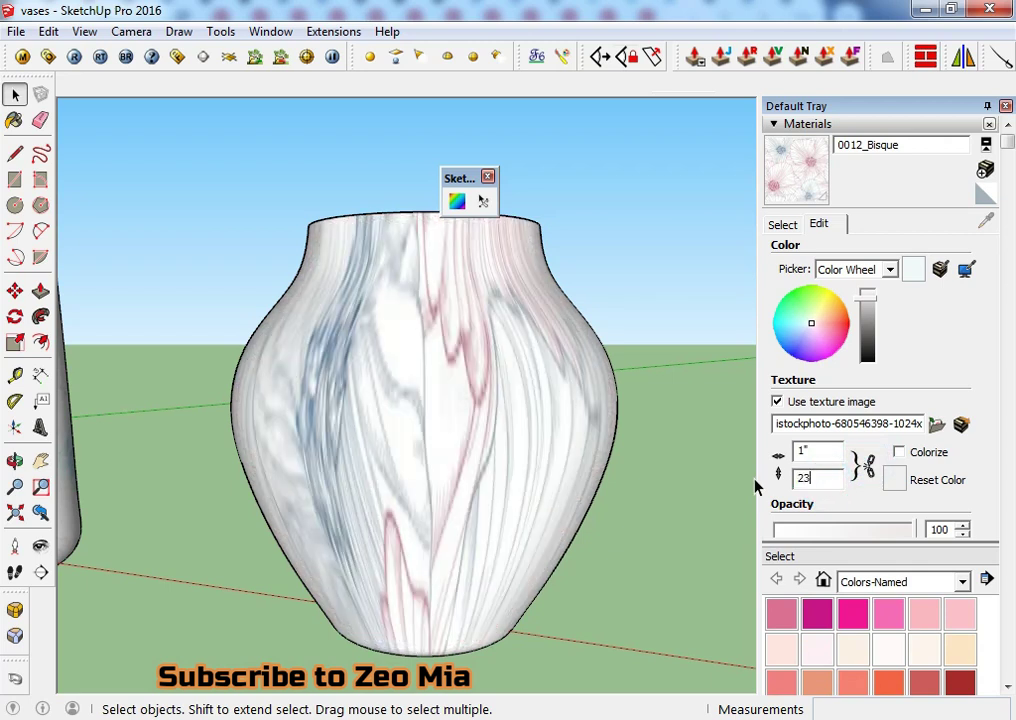
key("BackSpace")
key("BackSpace")
type("3")
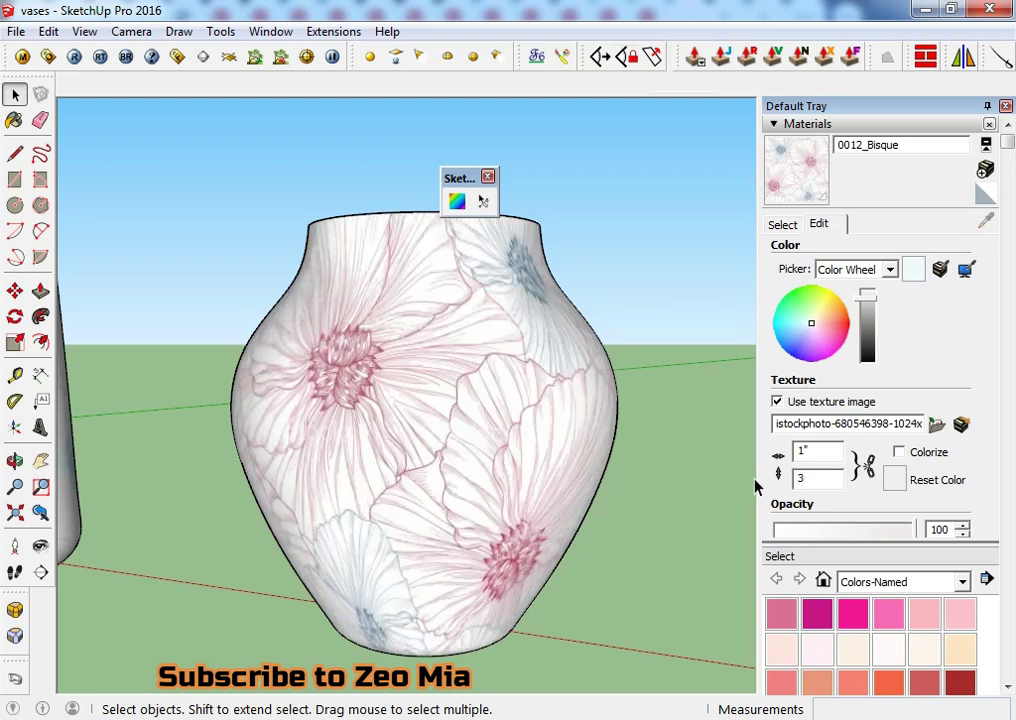
key("BackSpace")
type("2.")
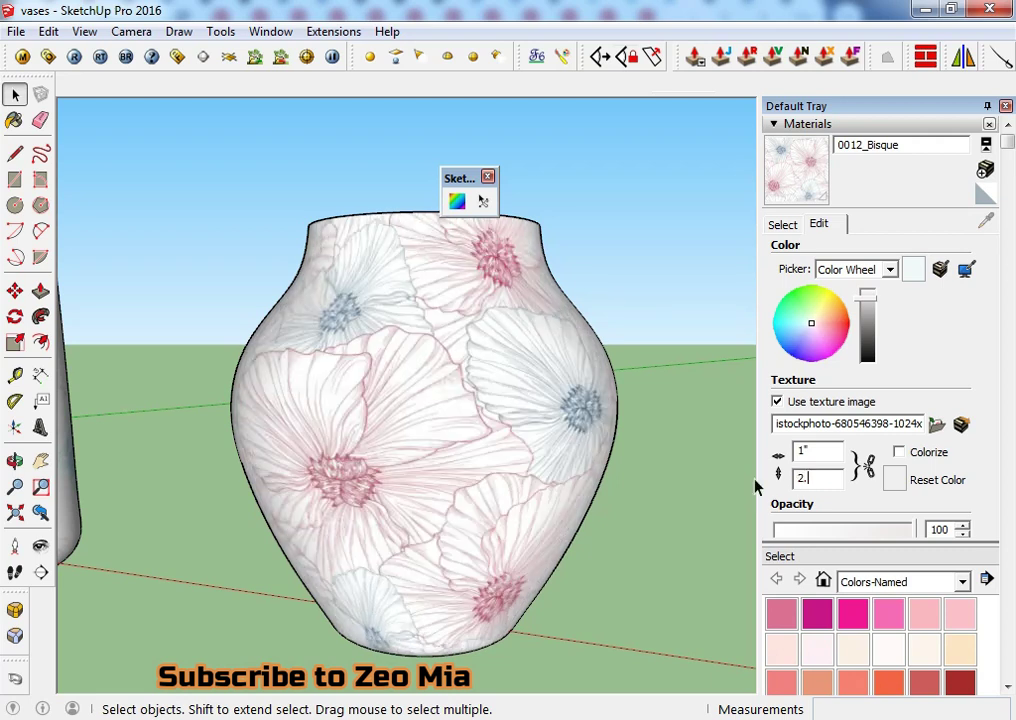
type("5")
key("BackSpace")
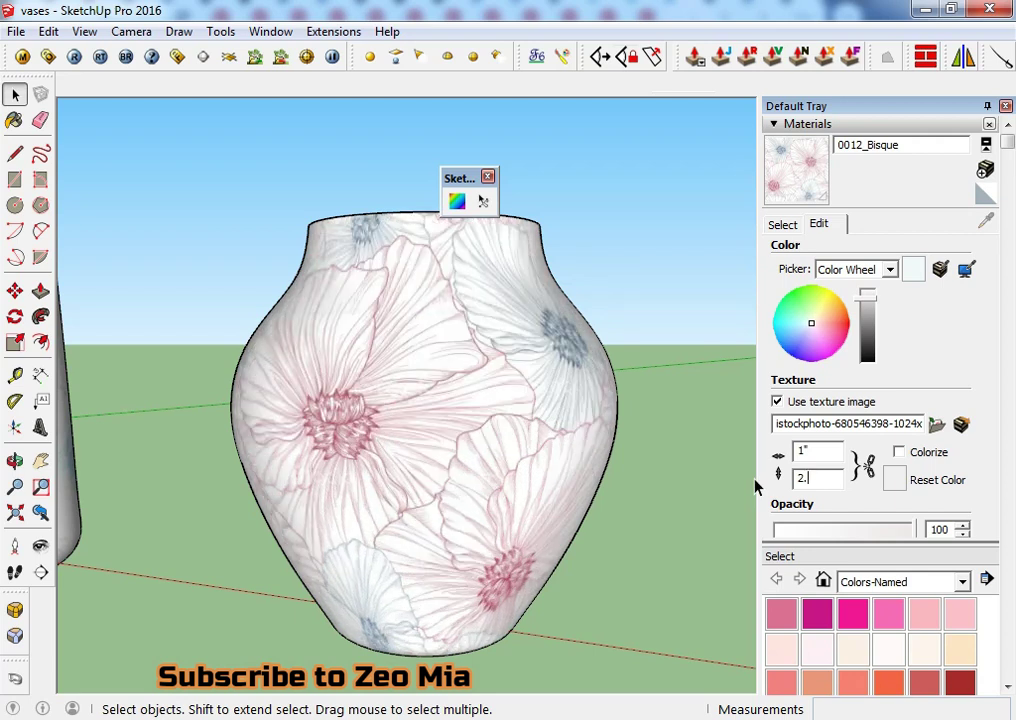
type("1")
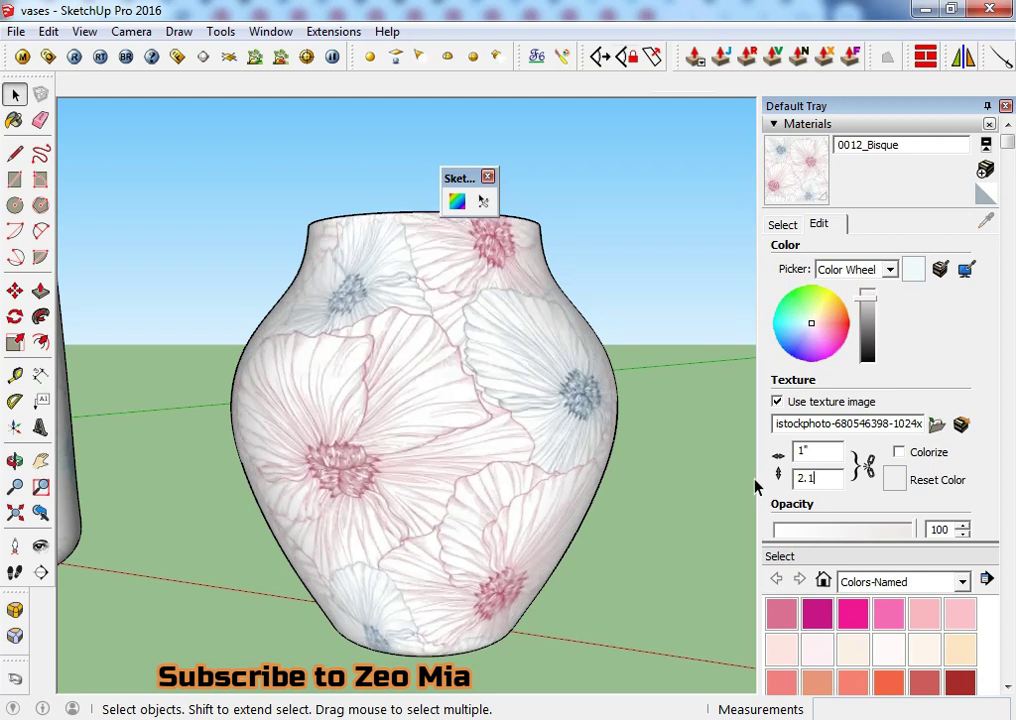
left_click(867, 466)
mouse_move(560, 454)
middle_mouse_down()
mouse_move(638, 460)
mouse_move(600, 440)
mouse_move(109, 522)
mouse_move(162, 491)
mouse_move(367, 492)
mouse_move(225, 515)
middle_mouse_up()
- Reapply a 0.5 texture width to the floral vase
scroll(438, 477, "up", 3)
scroll(249, 490, "up", 2)
key("space")
left_click_drag(829, 452, 760, 457)
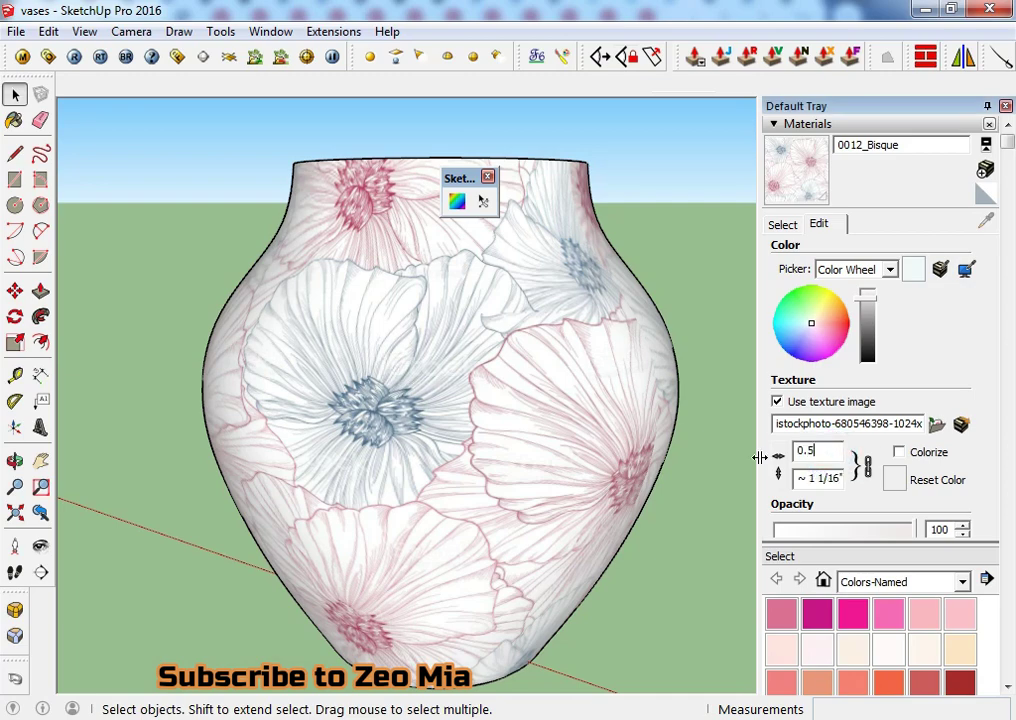
key("Return")
left_click(772, 226)
- Orbit and zoom around the vases to review the floral texture scale
mouse_move(454, 424)
middle_mouse_down()
mouse_move(365, 508)
mouse_move(487, 528)
middle_mouse_up()
scroll(401, 438, "down", 1)
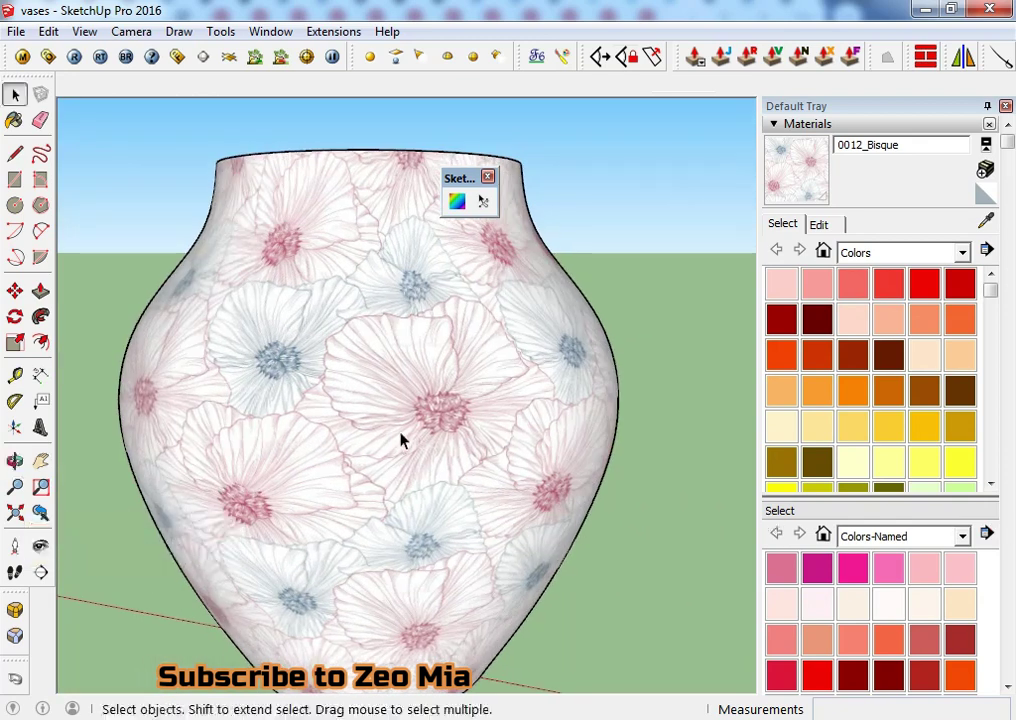
scroll(367, 438, "down", 1)
scroll(349, 463, "down", 3)
scroll(340, 497, "down", 1)
mouse_move(340, 497)
middle_mouse_down()
mouse_move(535, 483)
mouse_move(531, 460)
mouse_move(562, 460)
mouse_move(381, 470)
mouse_move(429, 509)
mouse_move(642, 443)
mouse_move(740, 443)
middle_mouse_up()
scroll(740, 443, "up", 2)
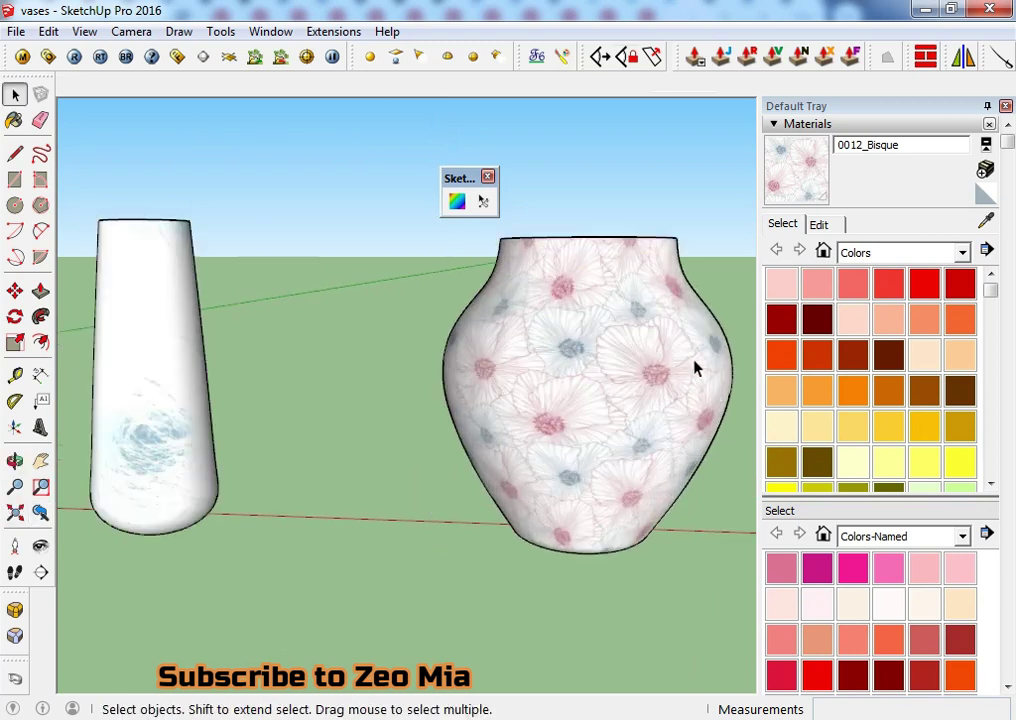
scroll(694, 363, "up", 1)
scroll(660, 391, "up", 1)
- Change the floral texture width to 0.85 and check it against the other vases
left_click(820, 225)
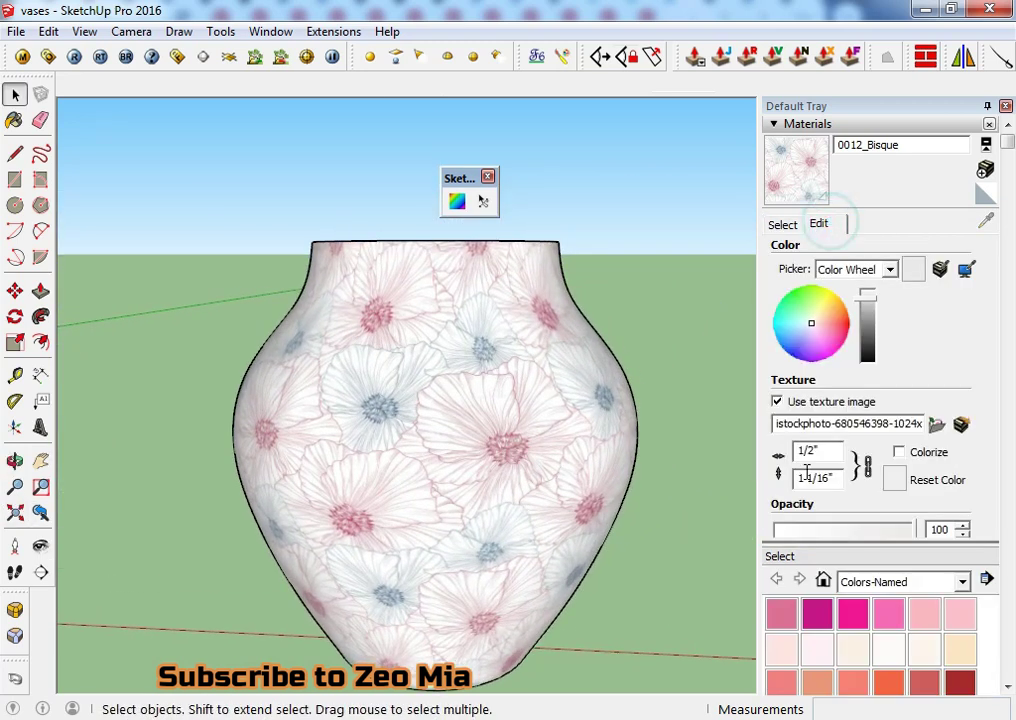
left_click(806, 450)
type("0.8")
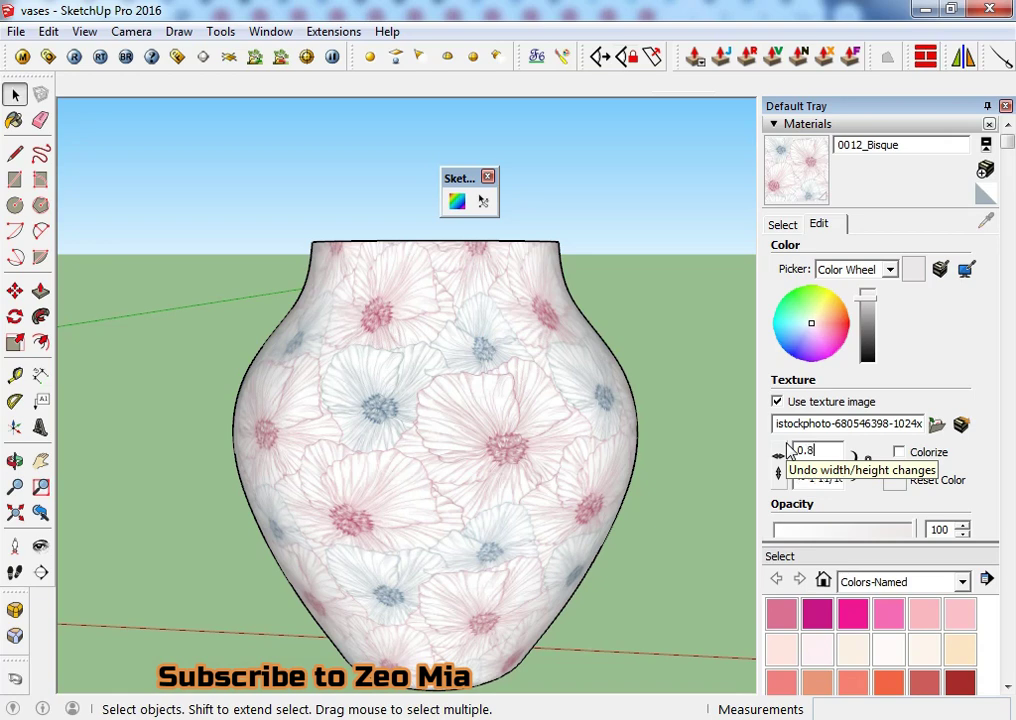
type("5")
key("Return")
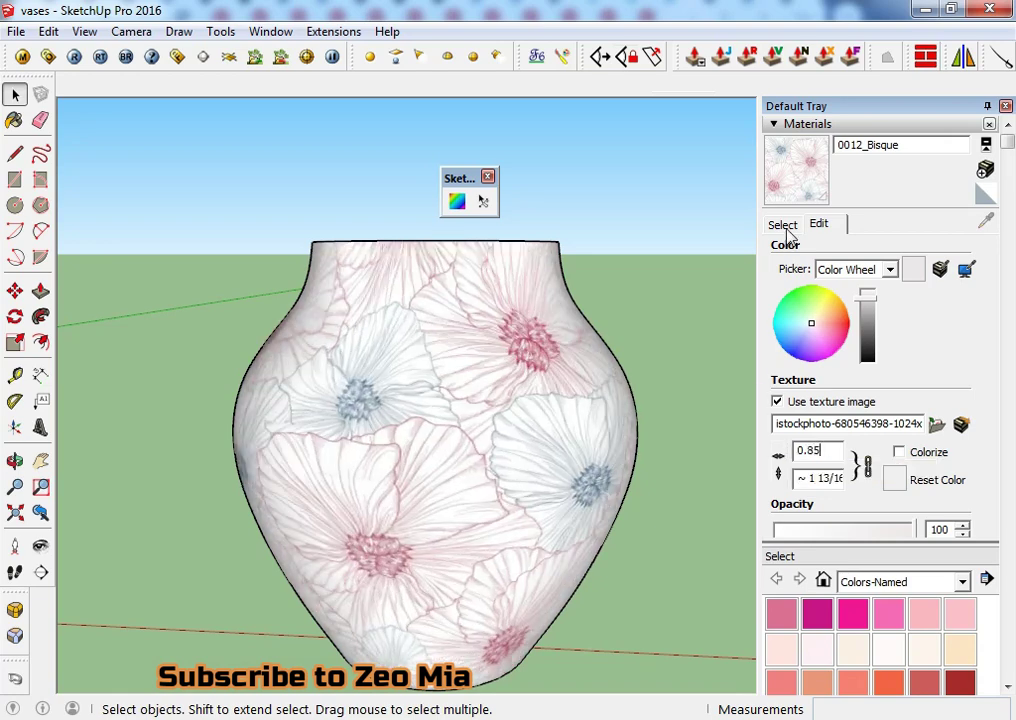
left_click(783, 224)
scroll(490, 510, "down", 2)
mouse_move(490, 510)
middle_mouse_down()
mouse_move(302, 577)
mouse_move(630, 594)
mouse_move(671, 347)
mouse_move(558, 386)
mouse_move(432, 571)
mouse_move(537, 547)
middle_mouse_up()
scroll(488, 478, "up", 4)
- Orbit and zoom from the vase's underside to a level side view of the vase row
mouse_move(445, 528)
middle_mouse_down()
mouse_move(433, 420)
mouse_move(494, 469)
middle_mouse_up()
scroll(494, 469, "down", 3)
scroll(433, 503, "down", 2)
middle_click_drag(370, 500, 544, 501)
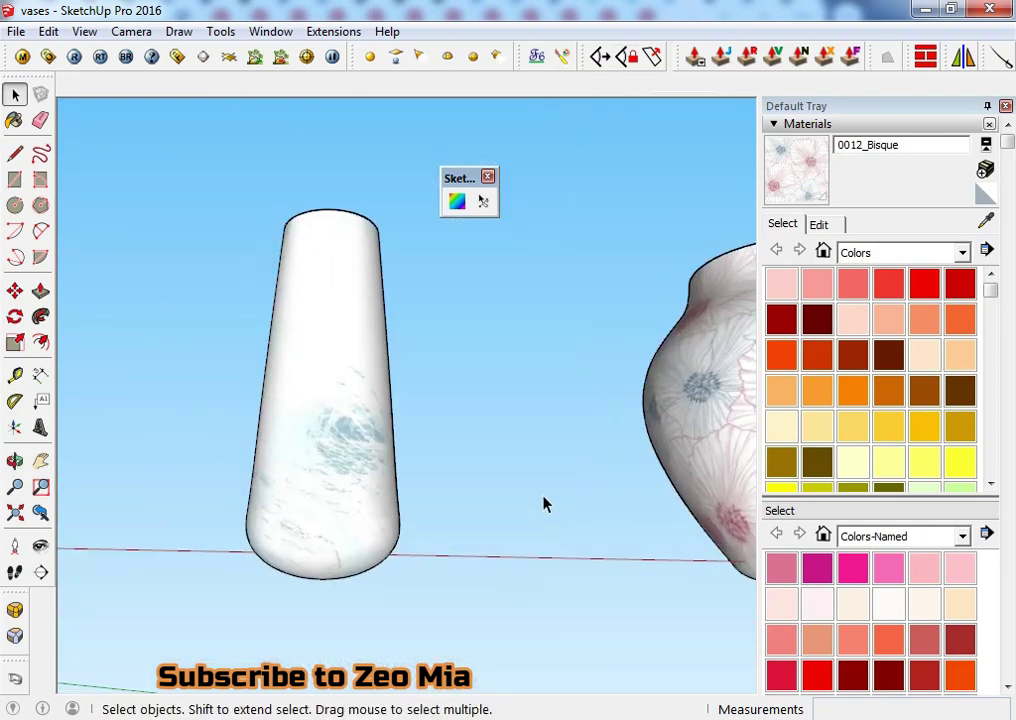
scroll(426, 501, "down", 2)
mouse_move(426, 501)
middle_mouse_down()
mouse_move(408, 537)
mouse_move(527, 527)
middle_mouse_up()
scroll(370, 540, "down", 2)
- Close the Default Tray, lower the horizon, and start moving the tree vase left
left_click(1006, 105)
mouse_move(771, 486)
middle_mouse_down()
mouse_move(914, 513)
mouse_move(912, 477)
mouse_move(951, 457)
middle_mouse_up()
mouse_move(757, 470)
middle_mouse_down()
mouse_move(551, 537)
mouse_move(315, 414)
mouse_move(455, 357)
middle_mouse_up()
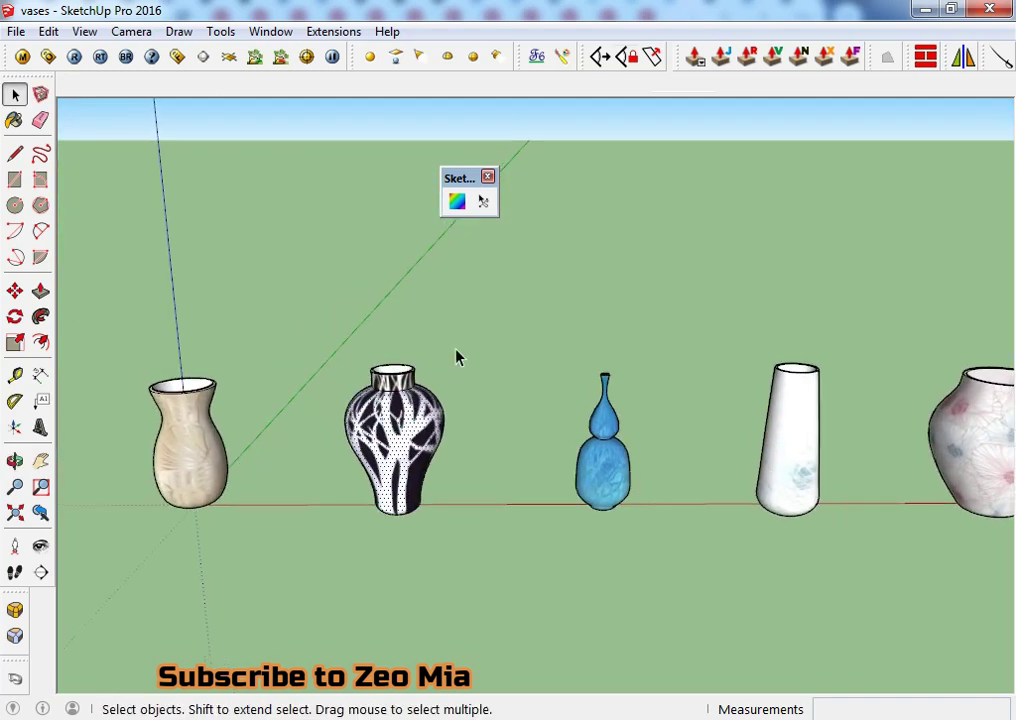
key("m")
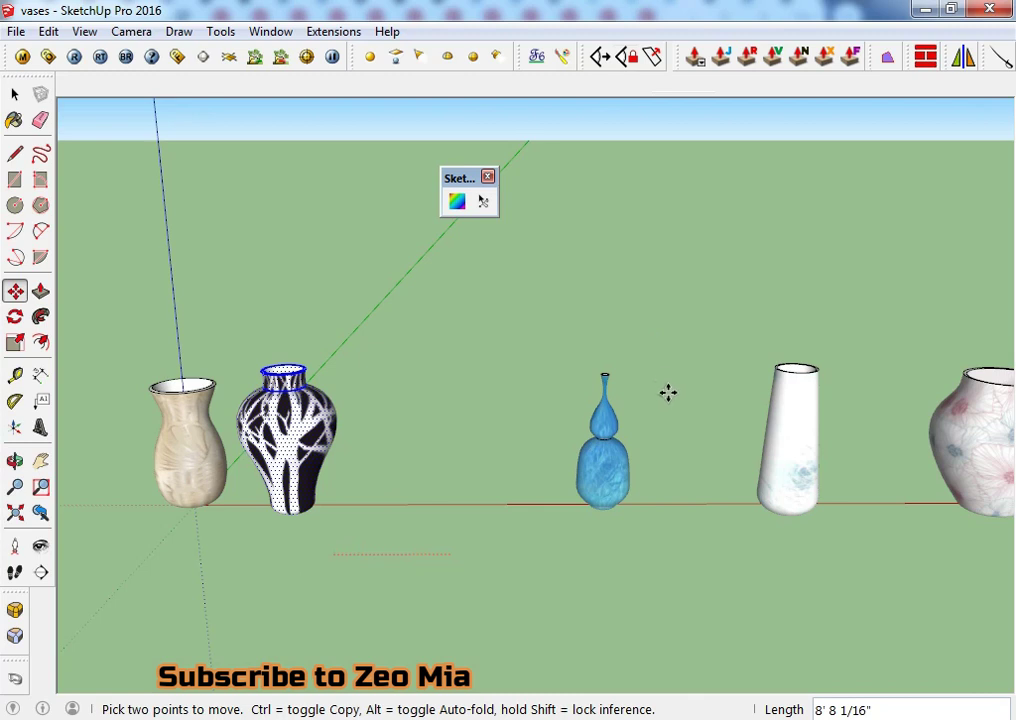
- Move the blue glass vase beside the tree vase
key("space")
left_click_drag(690, 325, 476, 593)
key("m")
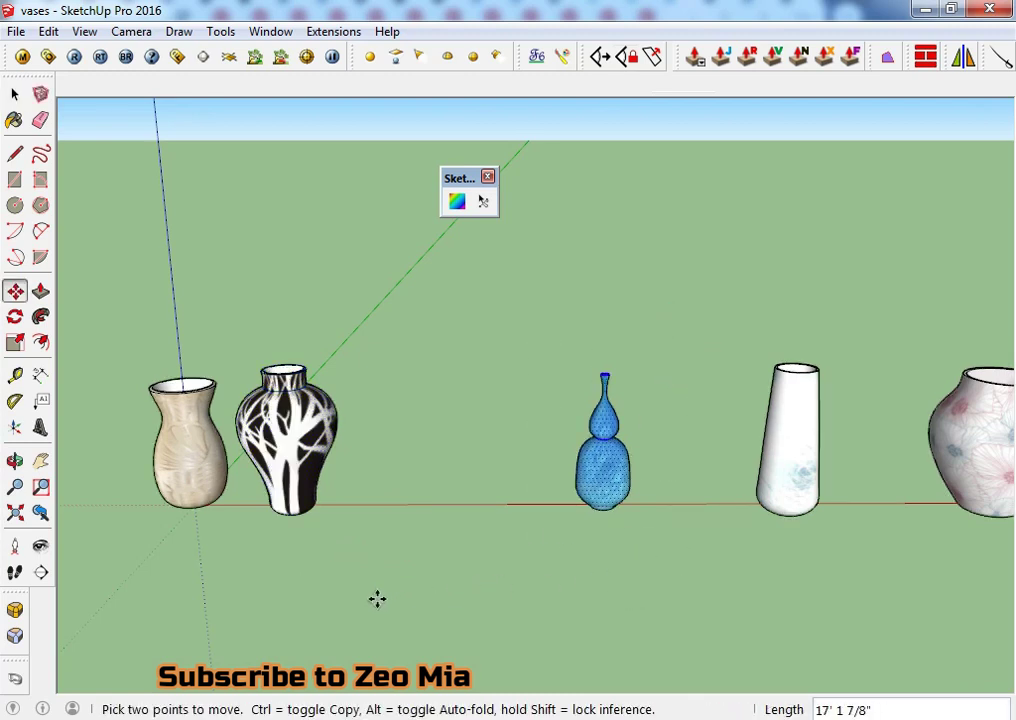
left_click(372, 587)
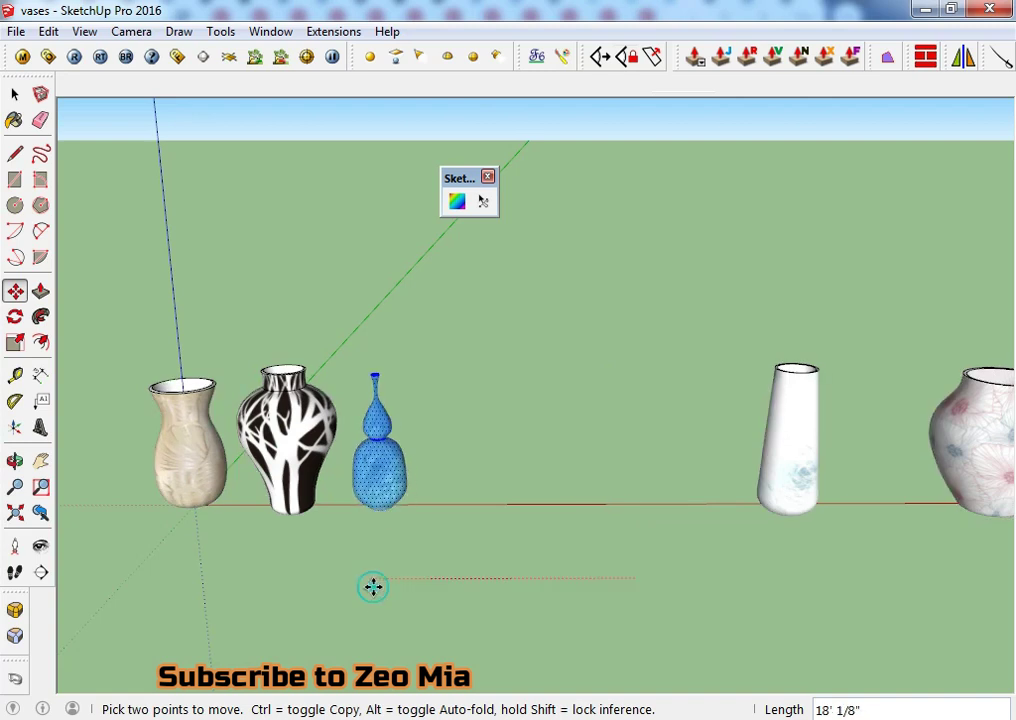
- Move the white frosted vase into the cluster
key("space")
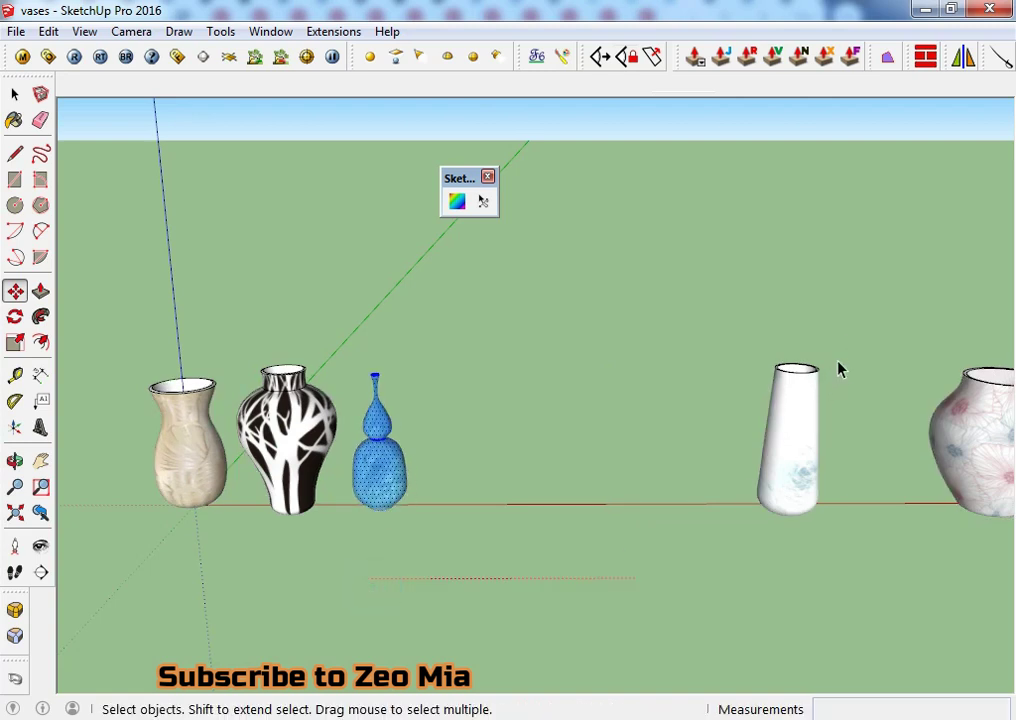
left_click_drag(634, 597, 634, 597)
key("m")
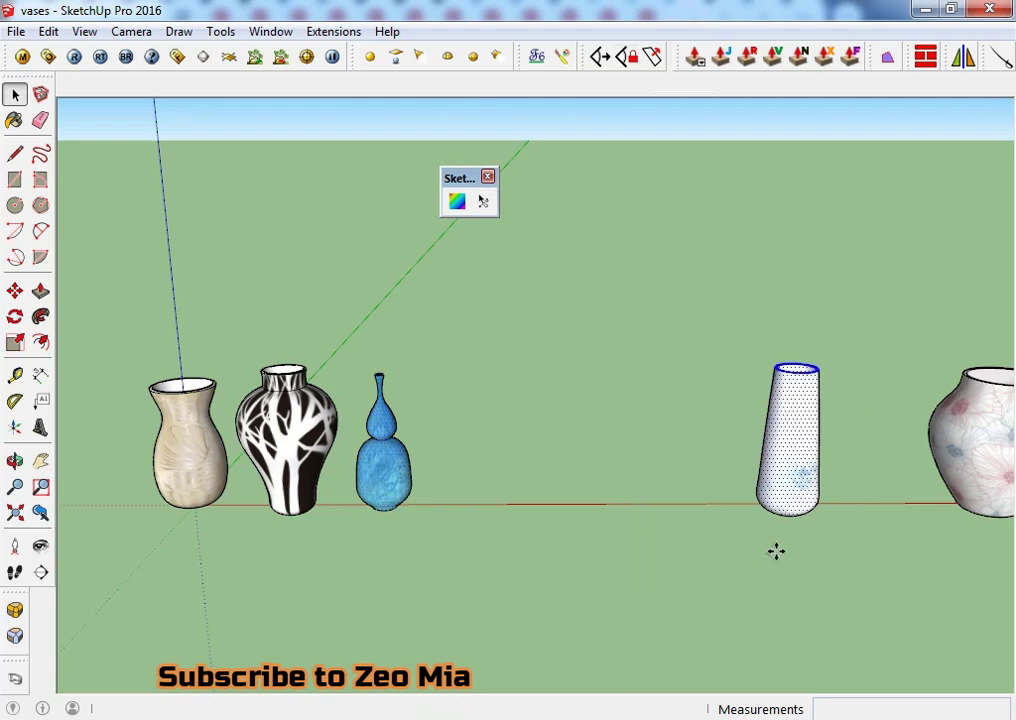
left_click(803, 550)
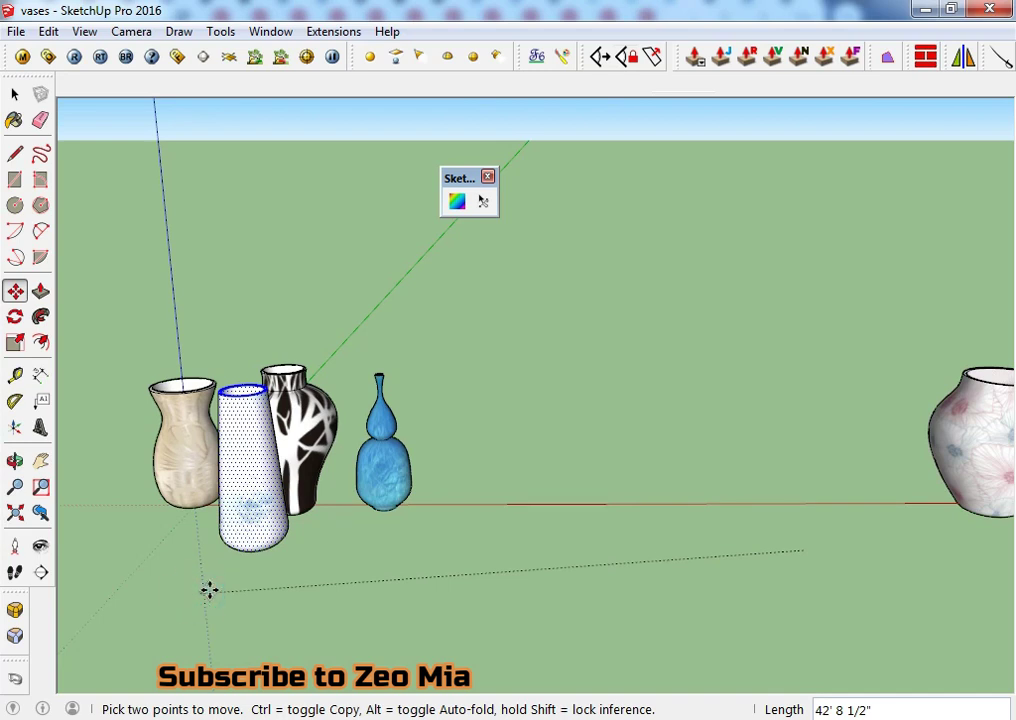
key("o")
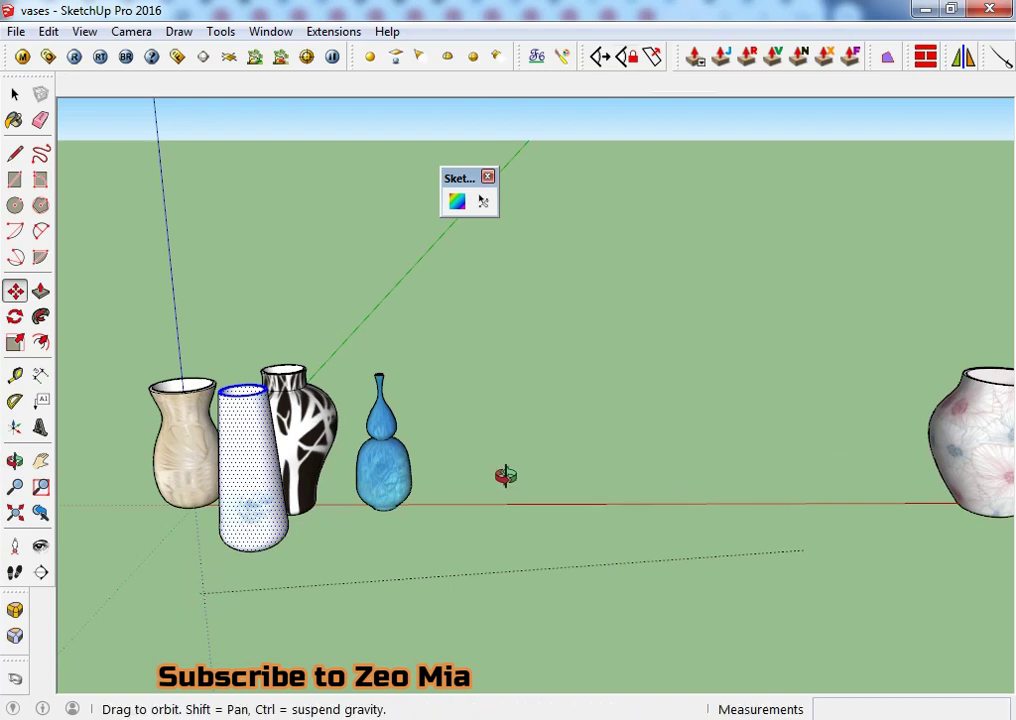
- Move the floral vase in front of the cluster and start scaling it from a corner
left_click_drag(503, 474, 948, 336)
key("space")
left_click_drag(980, 293, 694, 570)
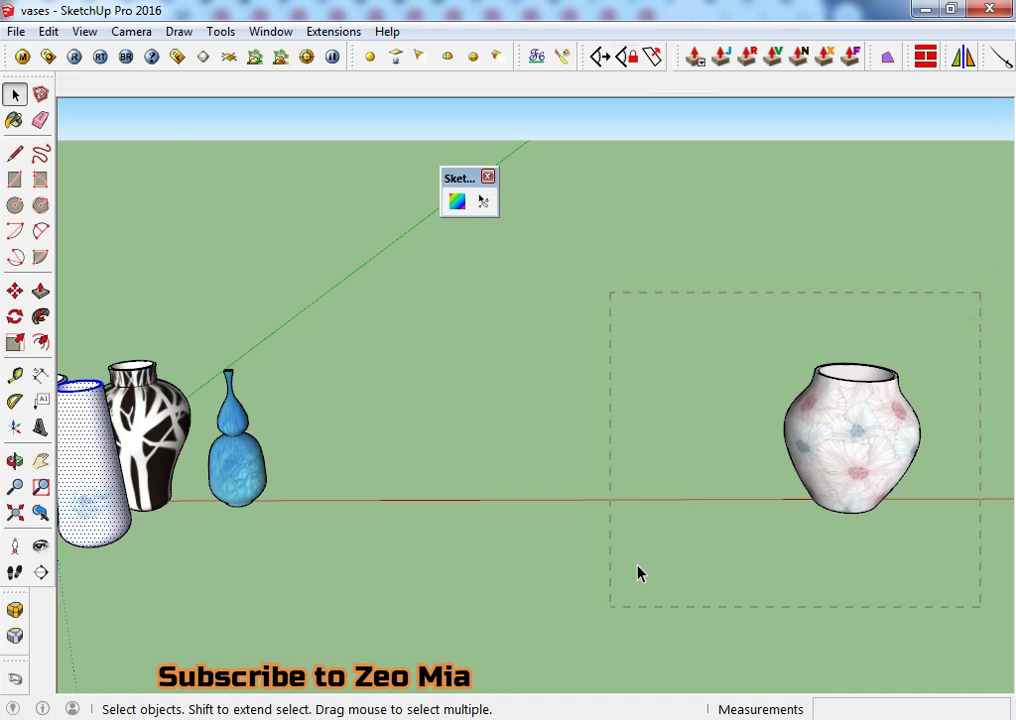
left_click_drag(645, 597, 637, 571)
key("m")
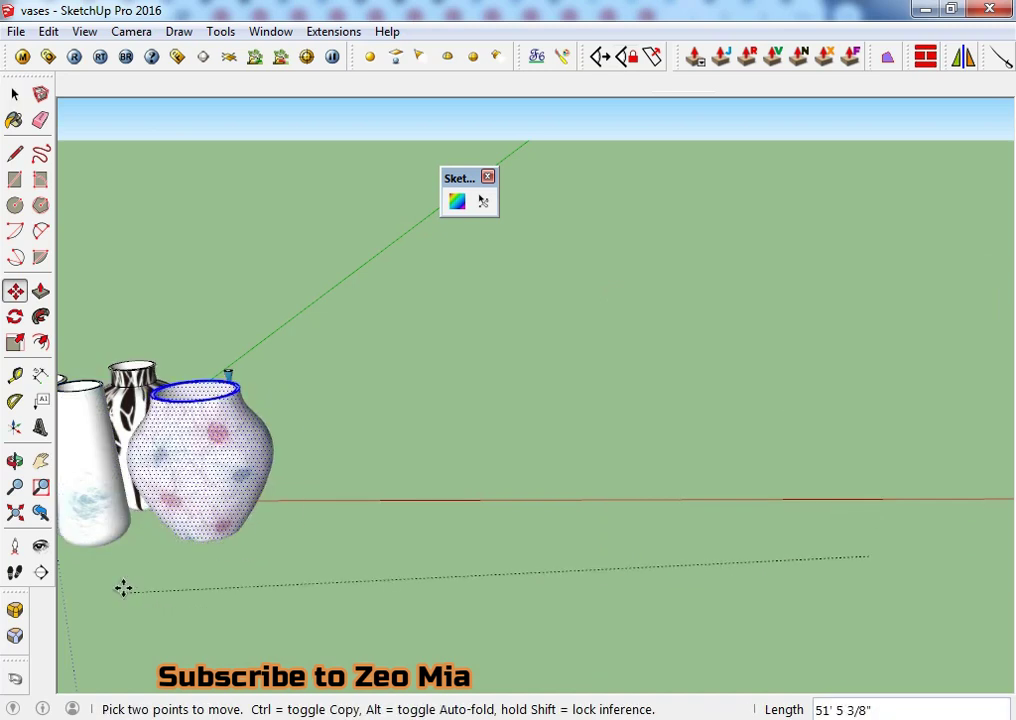
left_click(236, 398)
key("s")
left_click(279, 372)
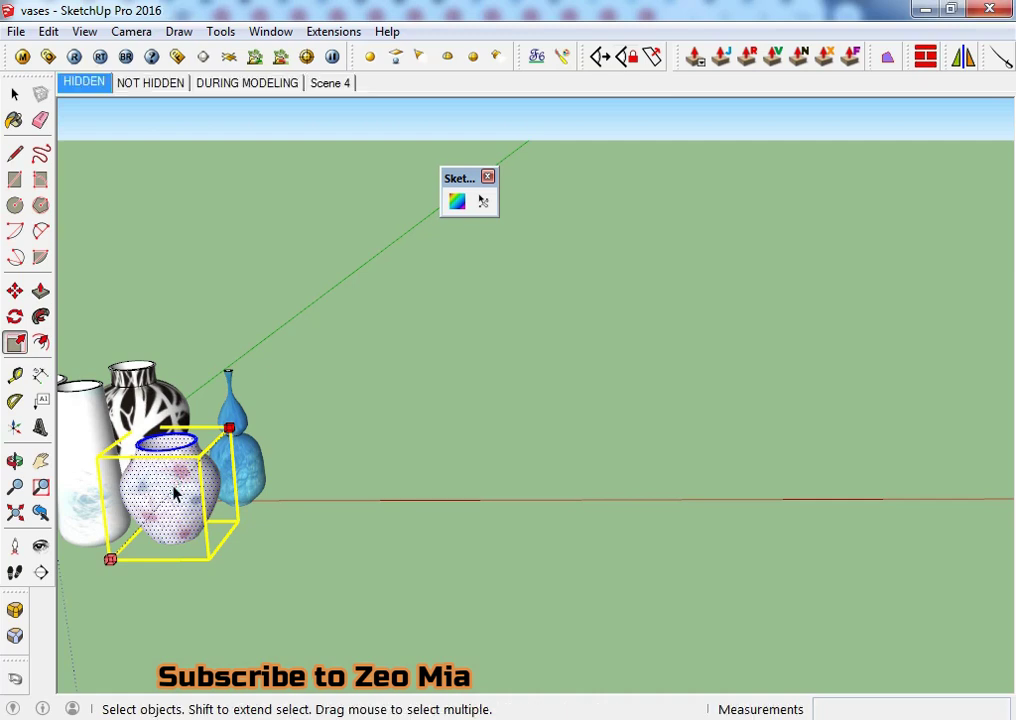
- Scale the white frosted vase uniformly to about 0.70 with a corner grip, then deselect it
mouse_move(367, 578)
middle_mouse_down()
mouse_move(381, 578)
mouse_move(263, 540)
middle_mouse_up()
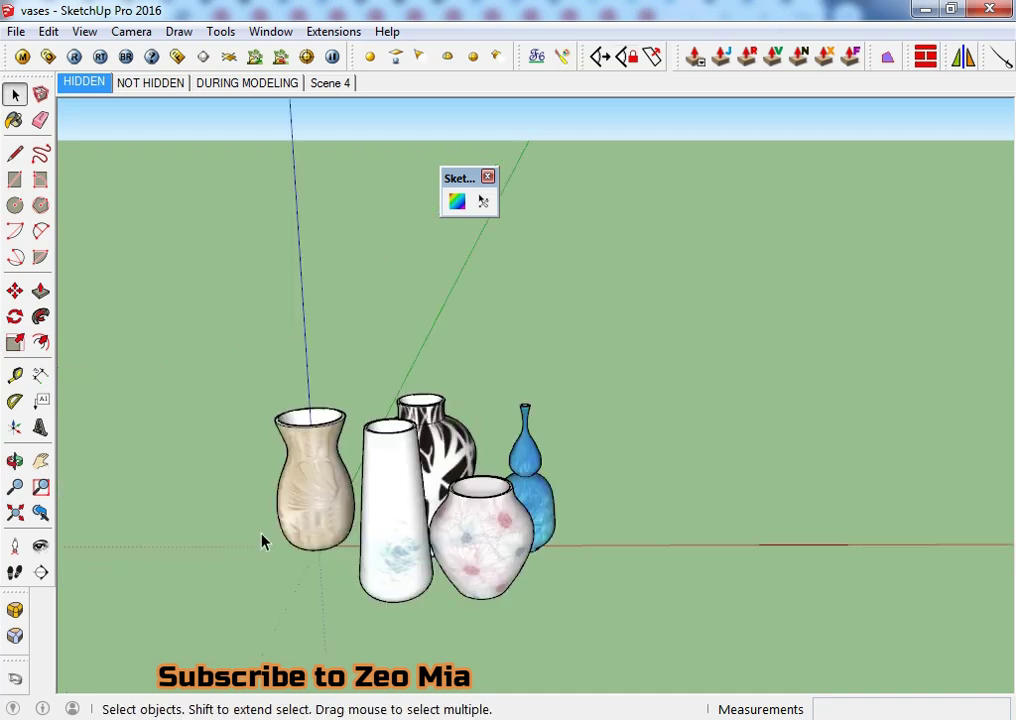
scroll(263, 540, "up", 2)
scroll(408, 547, "up", 2)
scroll(447, 490, "up", 3)
middle_click_drag(372, 528, 368, 482)
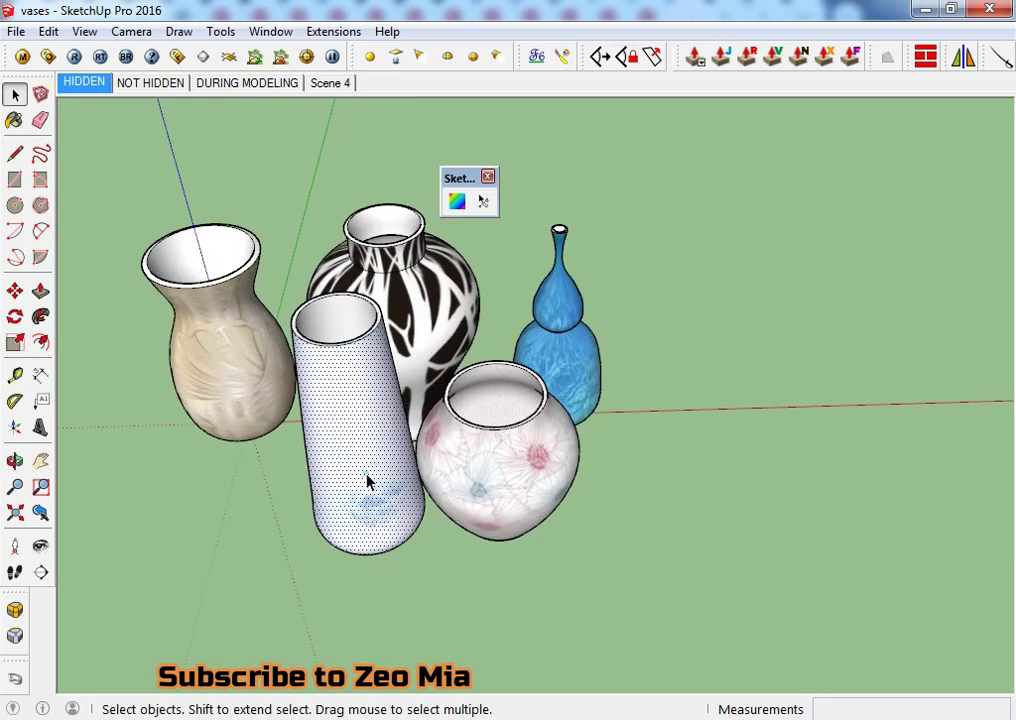
left_click(367, 482)
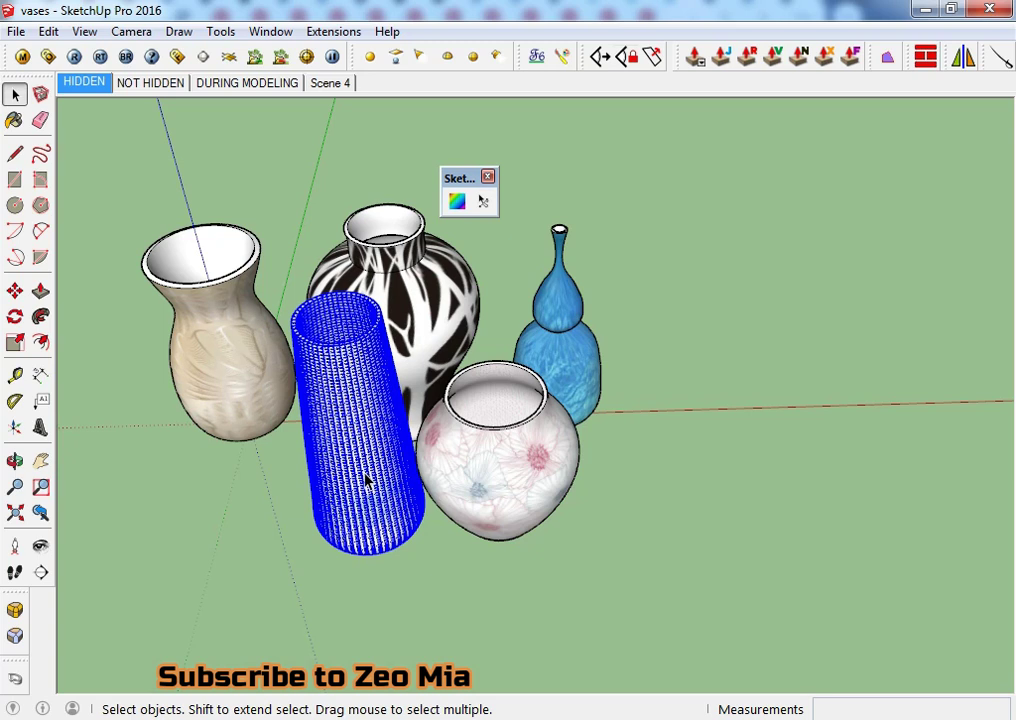
key("s")
left_click_drag(405, 278, 366, 373)
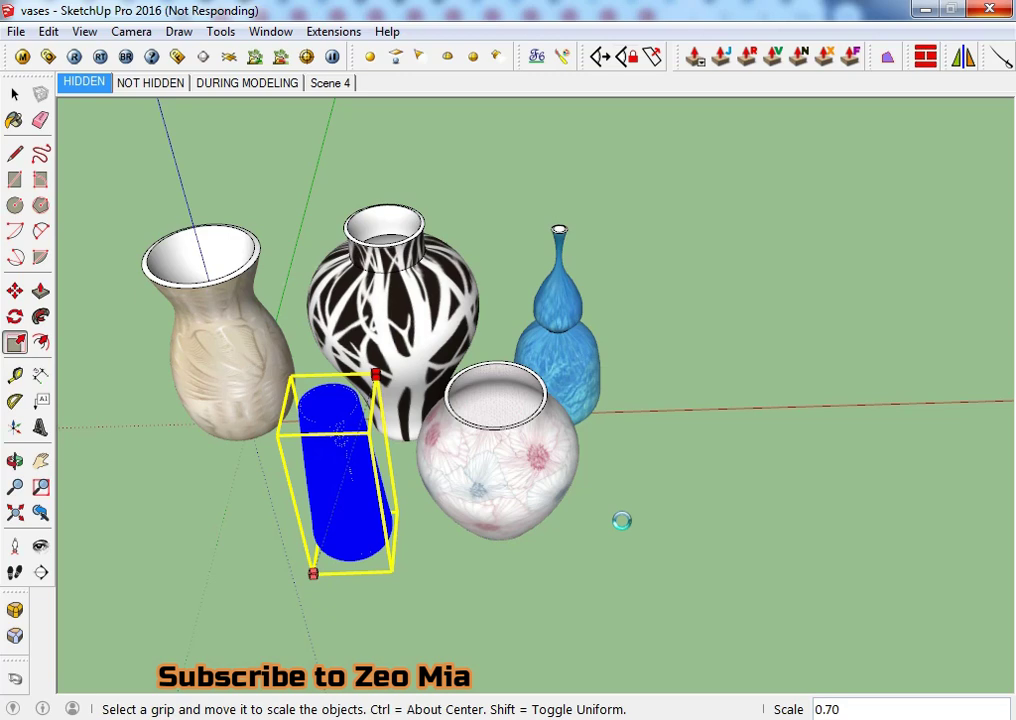
key("space")
left_click(621, 520)
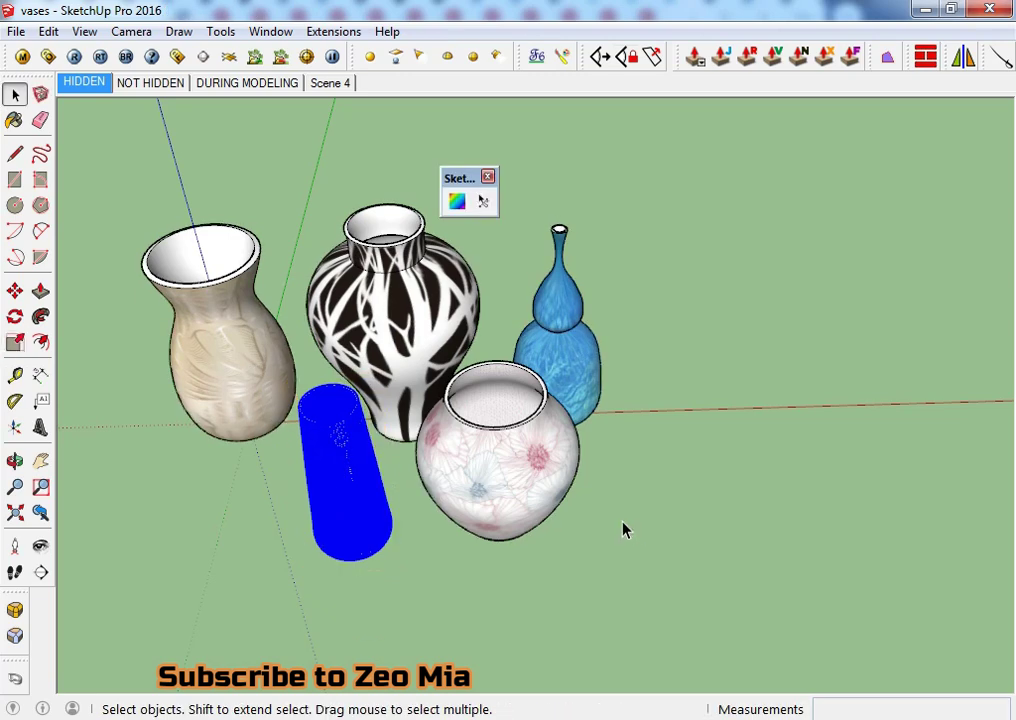
mouse_move(684, 502)
middle_mouse_down()
mouse_move(660, 470)
mouse_move(936, 502)
mouse_move(780, 415)
mouse_move(930, 519)
mouse_move(973, 468)
mouse_move(150, 540)
mouse_move(444, 624)
mouse_move(585, 510)
mouse_move(576, 556)
mouse_move(556, 453)
mouse_move(563, 493)
mouse_move(560, 469)
middle_mouse_up()
left_click_drag(459, 178, 475, 125)
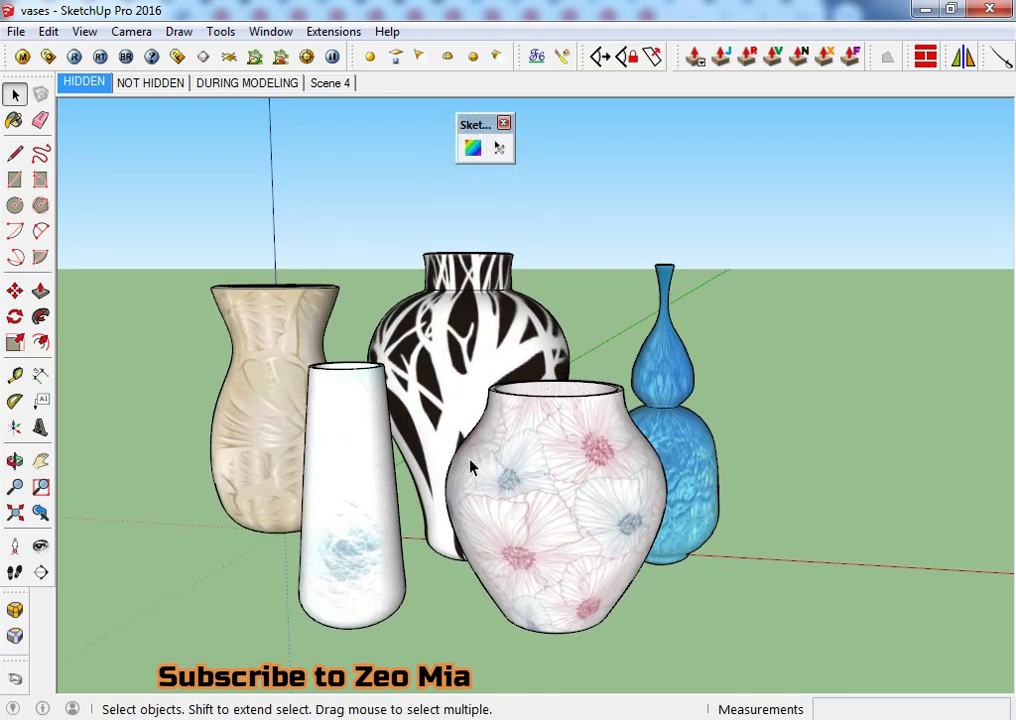
scroll(471, 466, "up", 1)
middle_click_drag(472, 467, 477, 485)
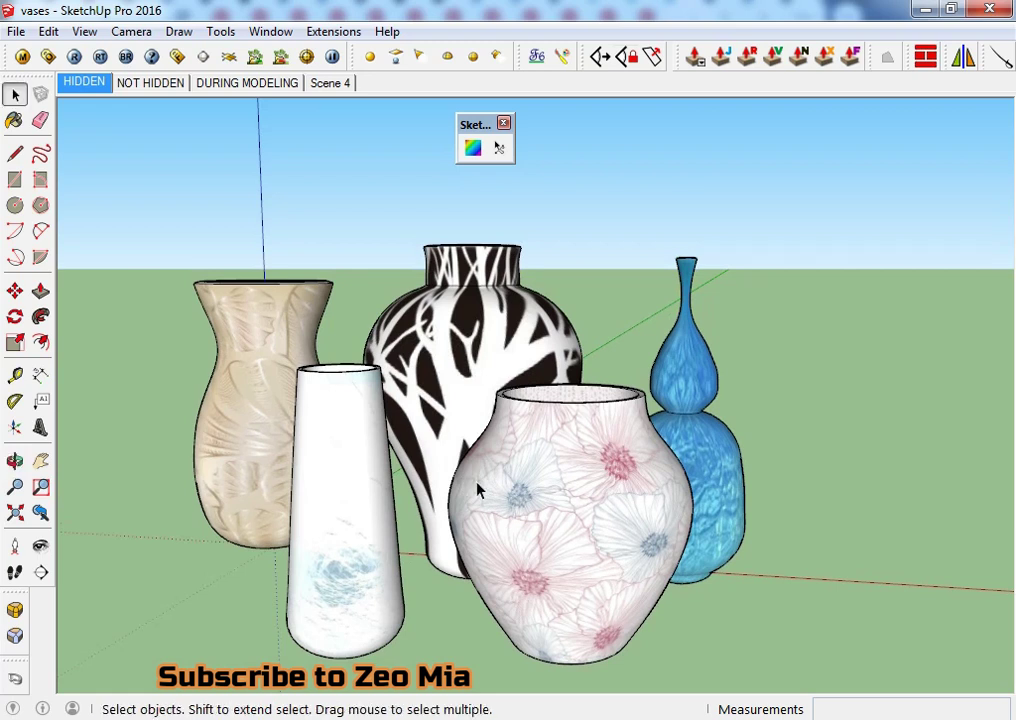